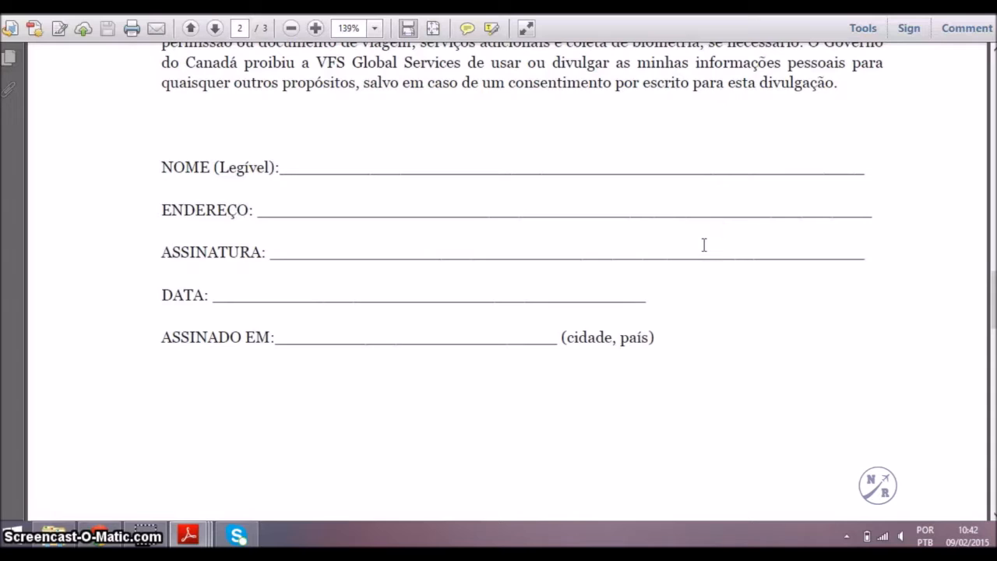
# Scroll the VFS consent form down to the blank name, address, signature and date lines on page 2.
pyautogui.click(574, 287)
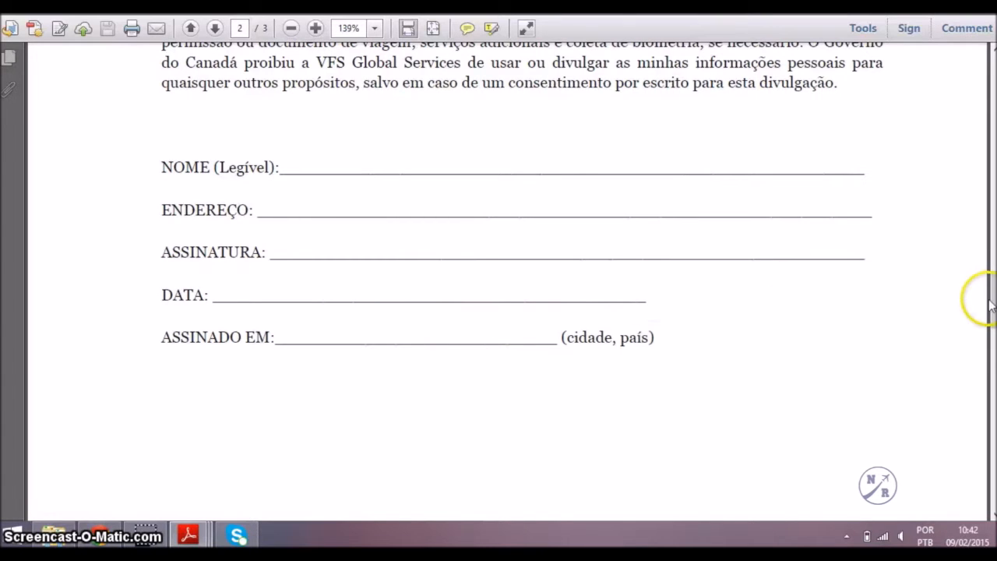
pyautogui.moveTo(993, 303); pyautogui.dragTo(993, 406)
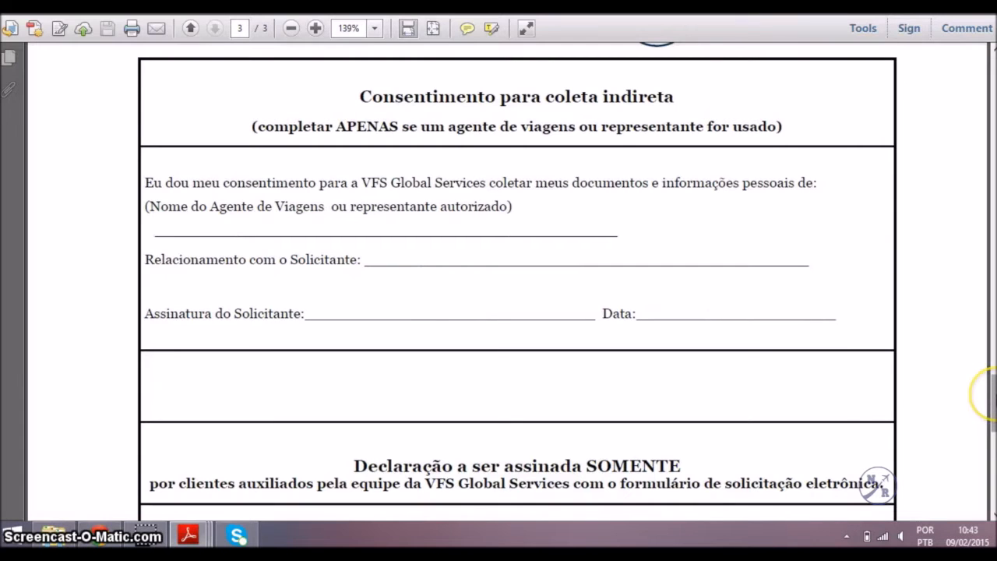
# Scroll to the consent form's last page and select 'assinada SOMENTE' in the declaration heading.
pyautogui.scroll(-5, 987, 393)
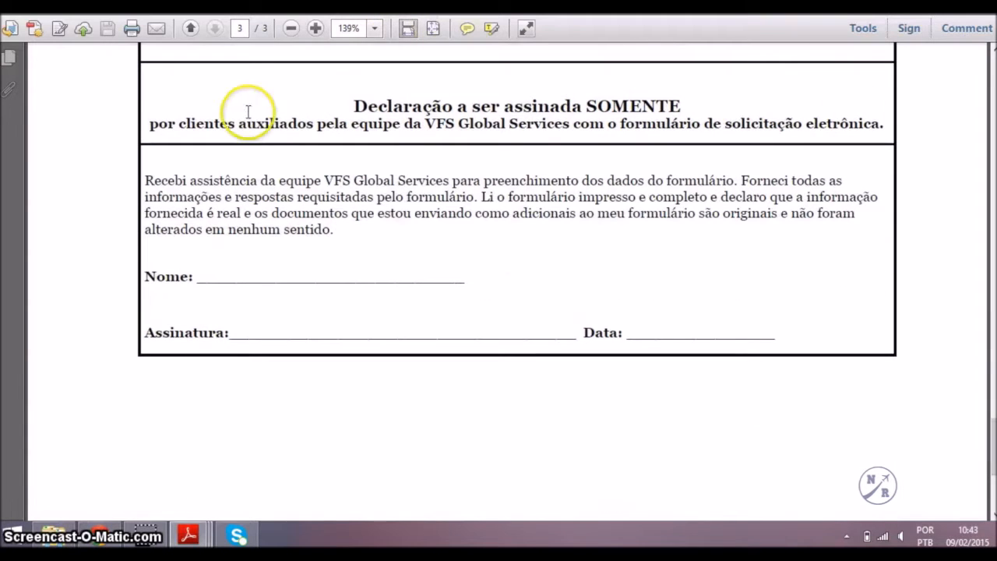
pyautogui.moveTo(503, 106); pyautogui.dragTo(639, 107)
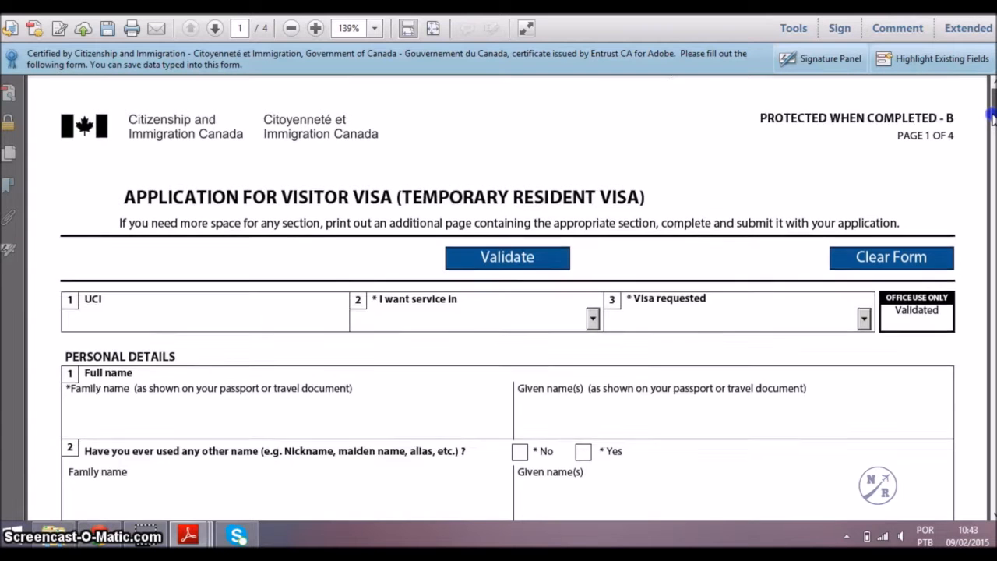
# Choose English service and Visitor Visa, enter the applicant's family name, and answer No to other names.
pyautogui.moveTo(993, 115); pyautogui.dragTo(993, 134)
pyautogui.scroll(3, 993, 129)
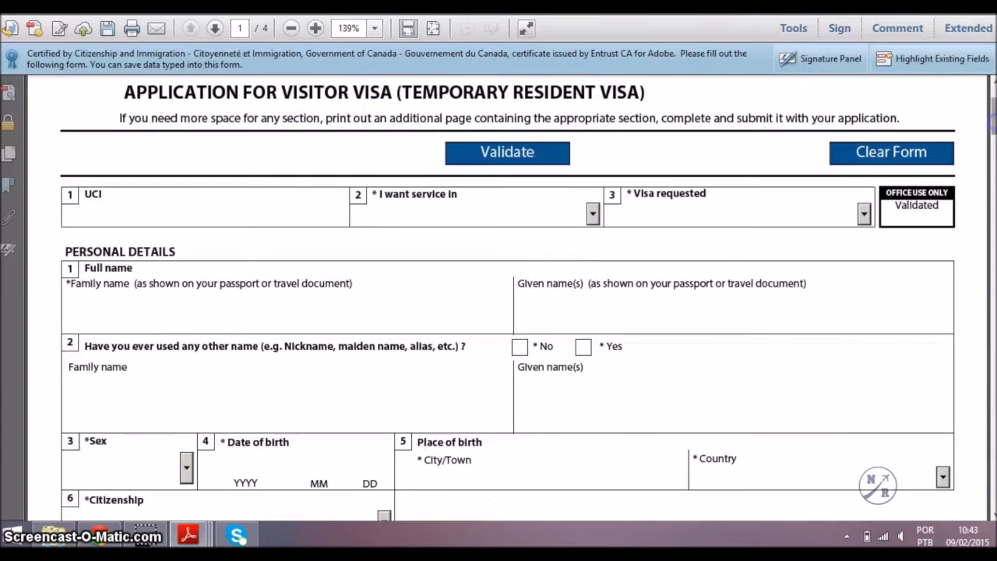
pyautogui.click(318, 208)
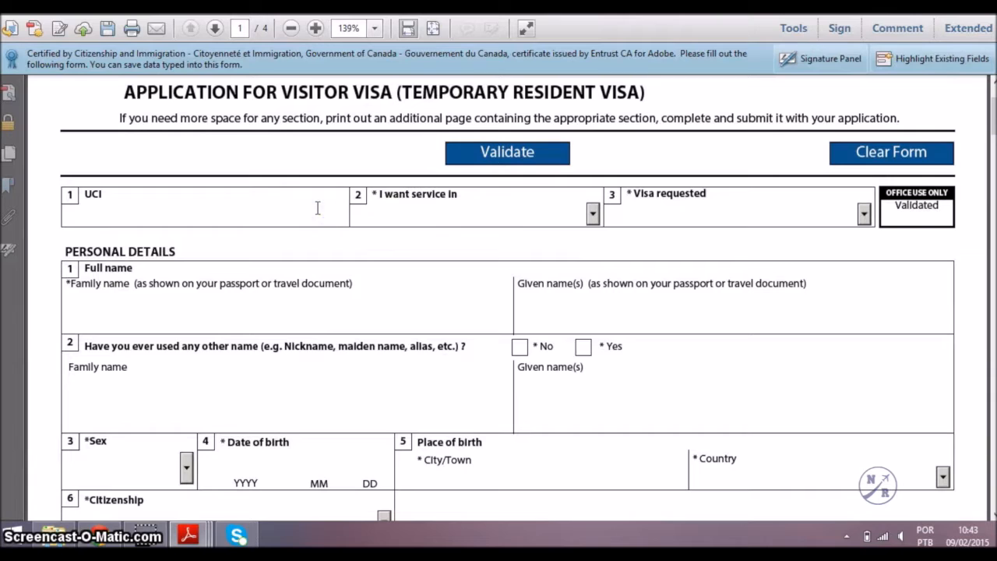
pyautogui.click(591, 215)
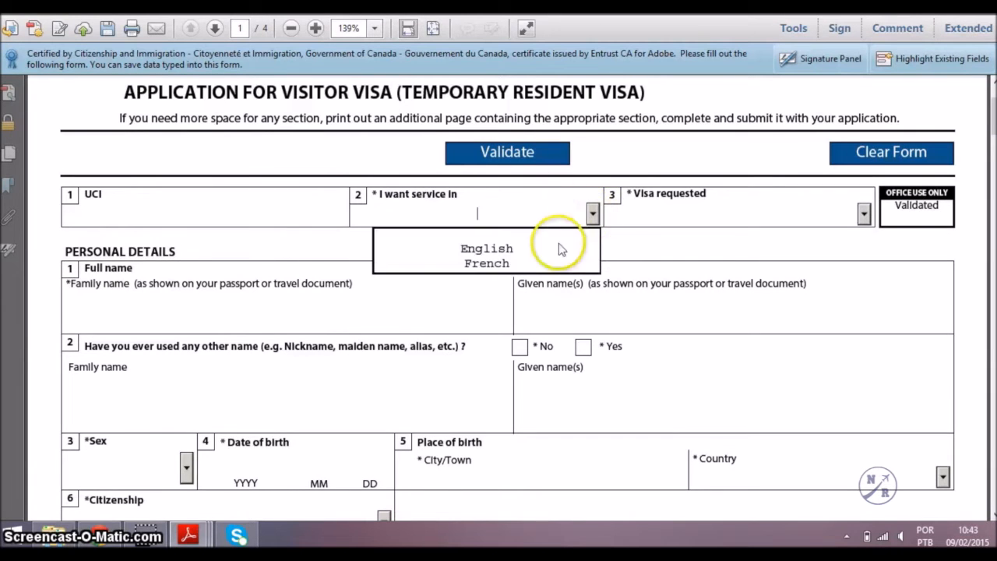
pyautogui.click(534, 249)
pyautogui.click(416, 291)
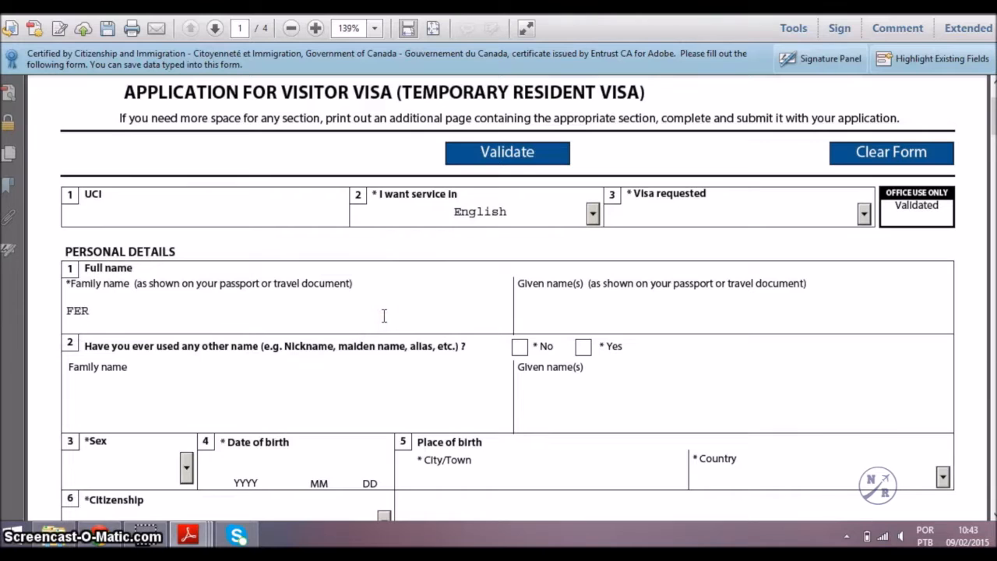
pyautogui.write('FERREIRA SILVA')
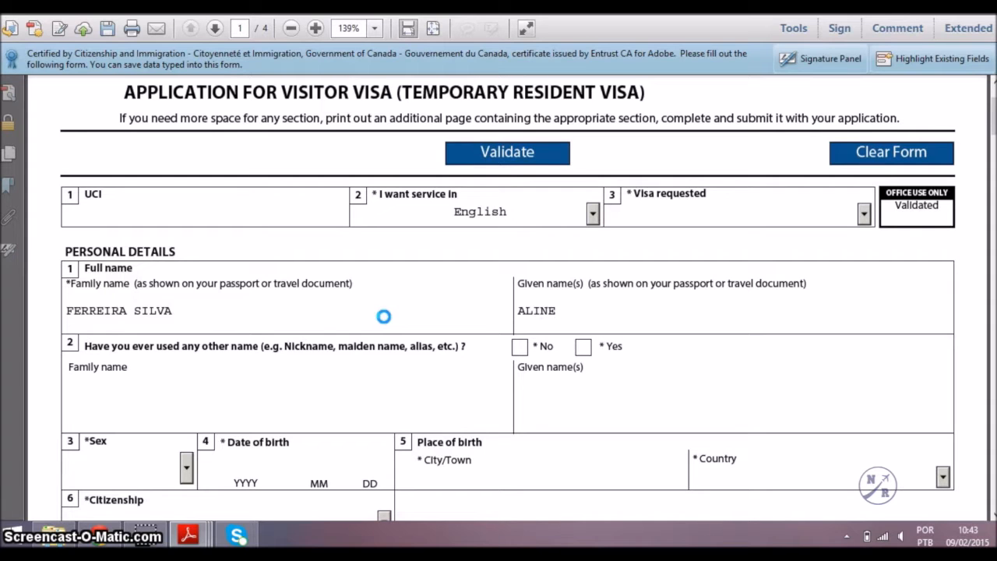
pyautogui.click(526, 349)
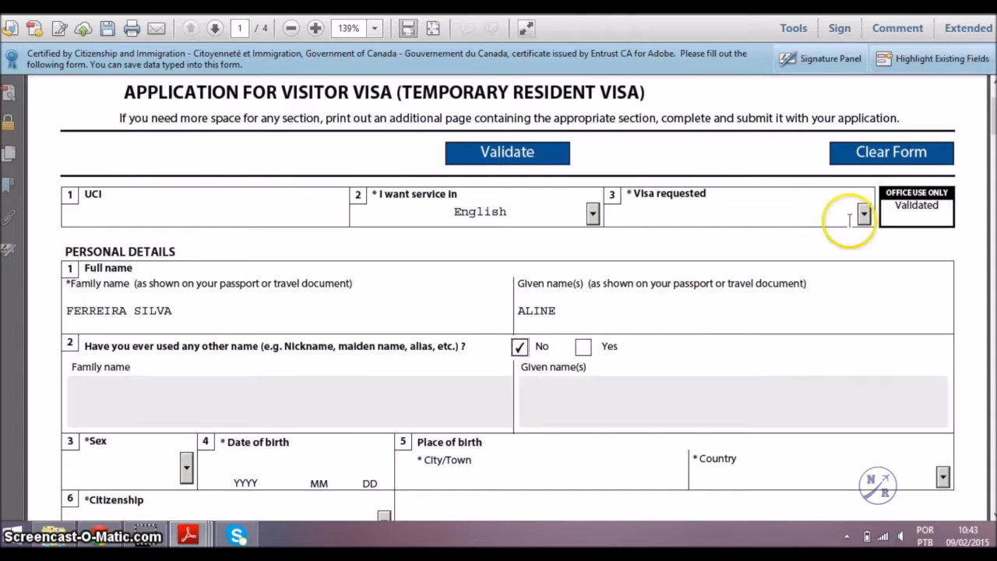
pyautogui.click(864, 216)
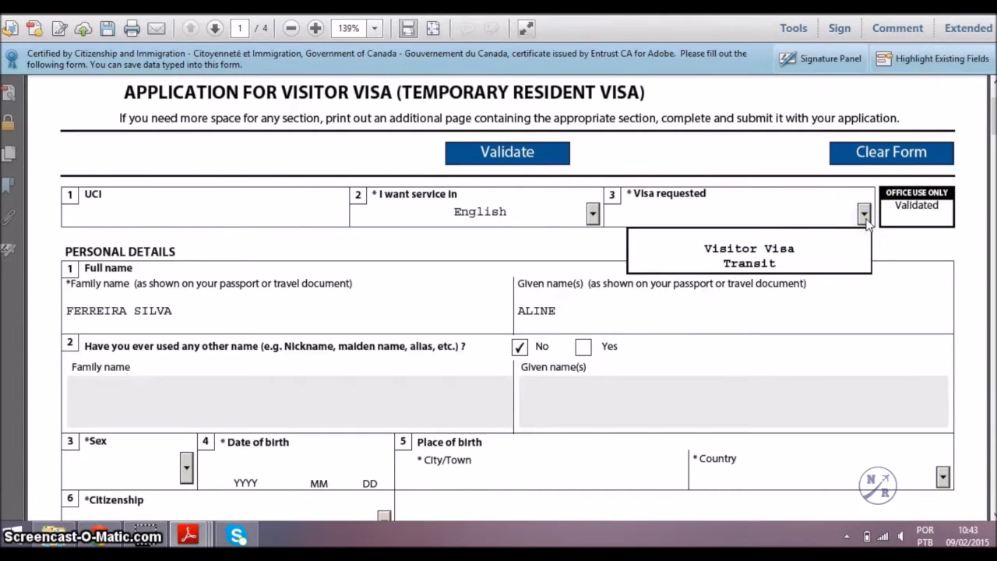
pyautogui.click(826, 255)
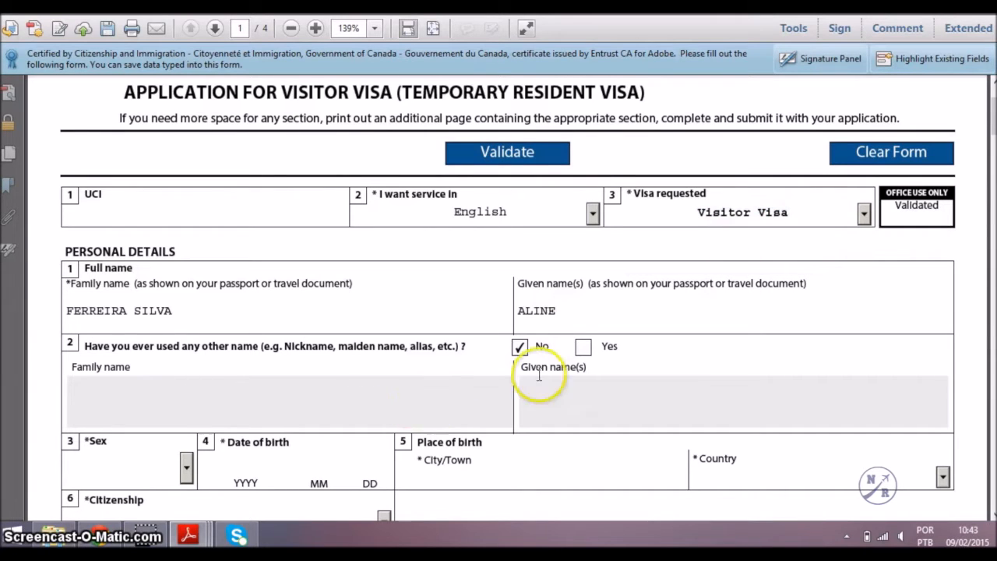
# Set sex to Female, birth date 2000-01-01, born in Sao Paulo, Brazil.
pyautogui.click(186, 467)
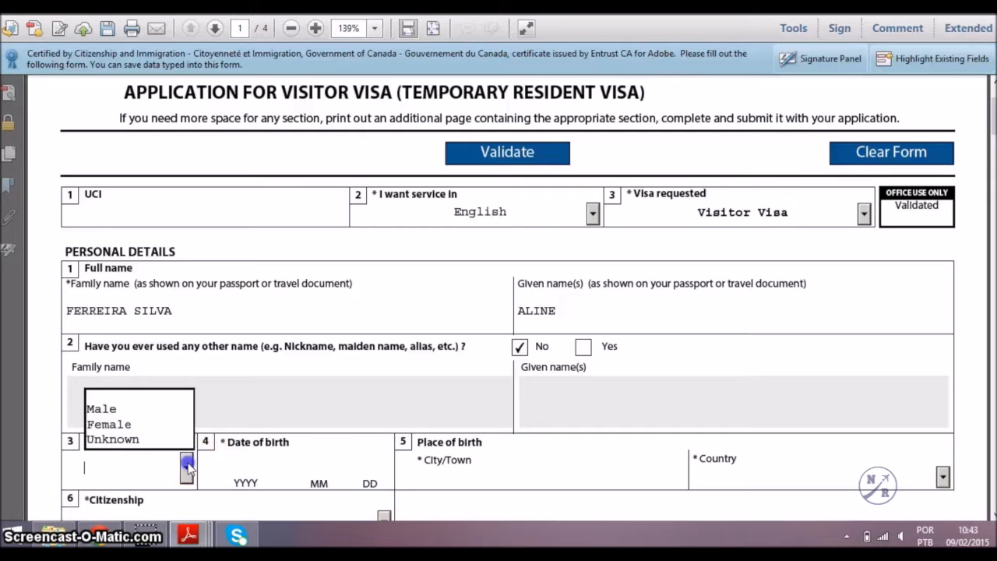
pyautogui.click(141, 424)
pyautogui.click(236, 464)
pyautogui.write('200')
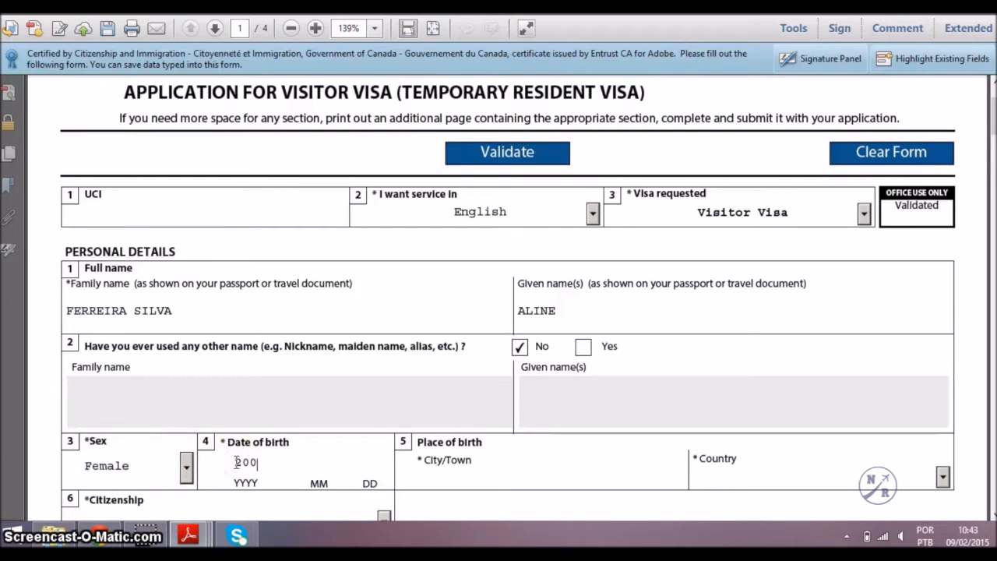
pyautogui.write('0')
pyautogui.click(321, 465)
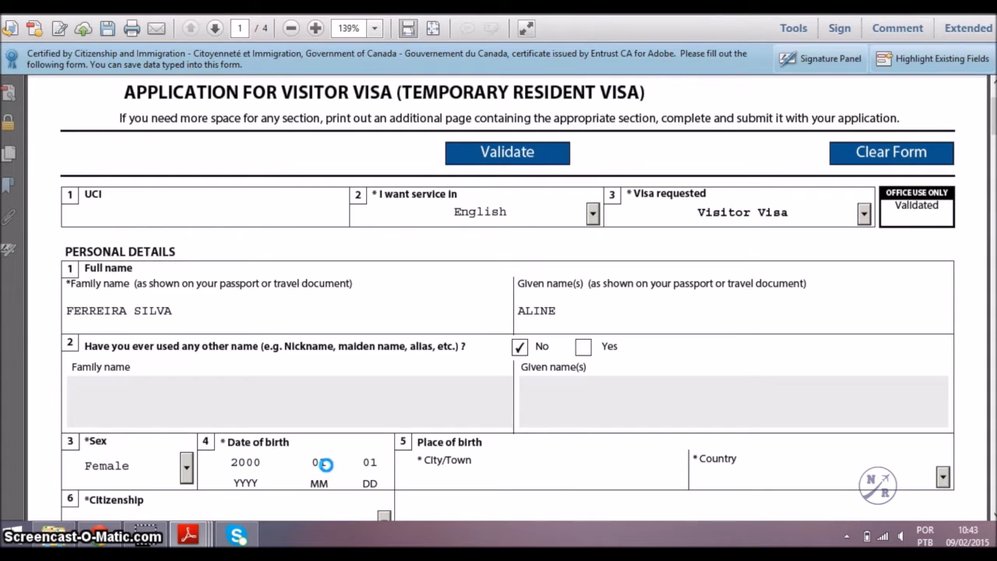
pyautogui.press('Tab')
pyautogui.write('SA')
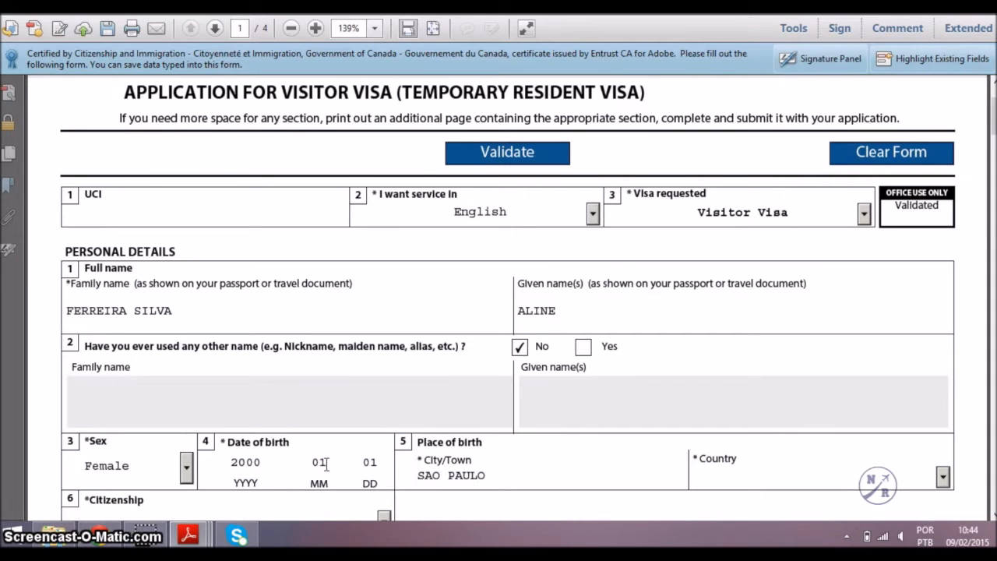
pyautogui.press('Tab')
pyautogui.write('b')
pyautogui.press('Down')
pyautogui.press('Down')
pyautogui.press('Down')
pyautogui.press('Down')
pyautogui.press('Down')
pyautogui.press('Down')
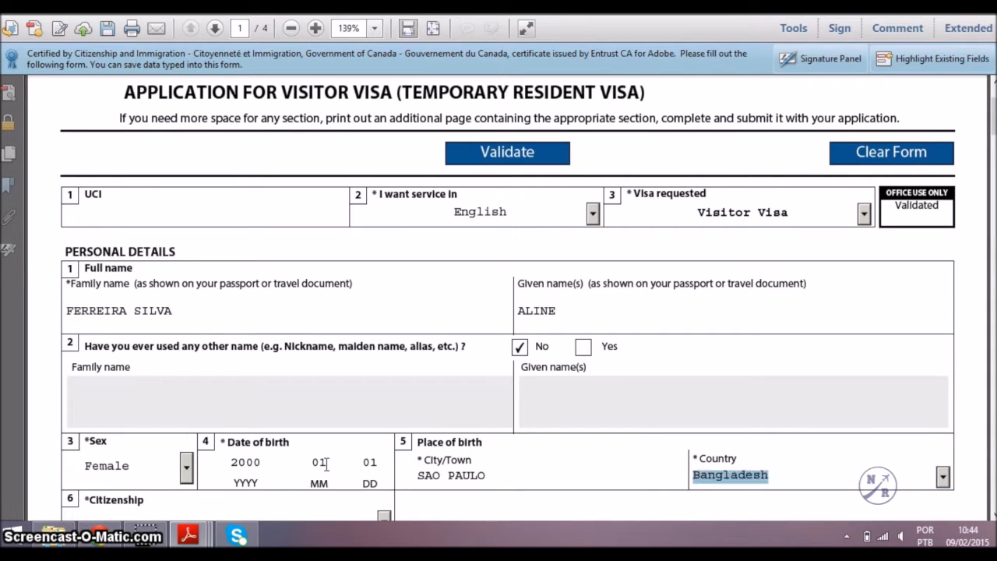
pyautogui.press('Down')
pyautogui.press('Down')
pyautogui.press('Down')
pyautogui.press('Down')
pyautogui.press('Down')
pyautogui.press('Down')
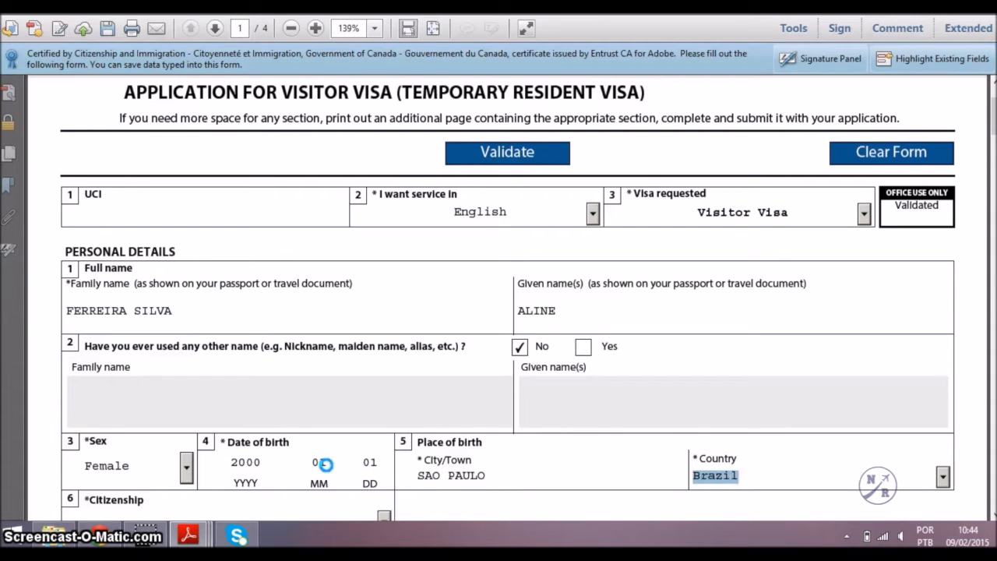
pyautogui.press('Tab')
pyautogui.scroll(-4, 326, 463)
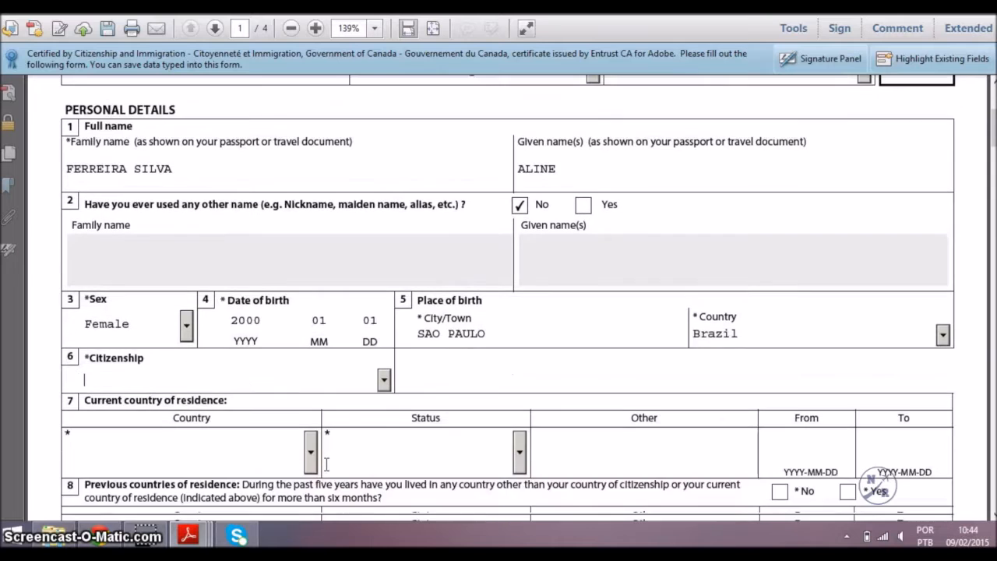
# Set citizenship and current residence country to Brazil, with residence status Citizen.
pyautogui.scroll(-3, 326, 463)
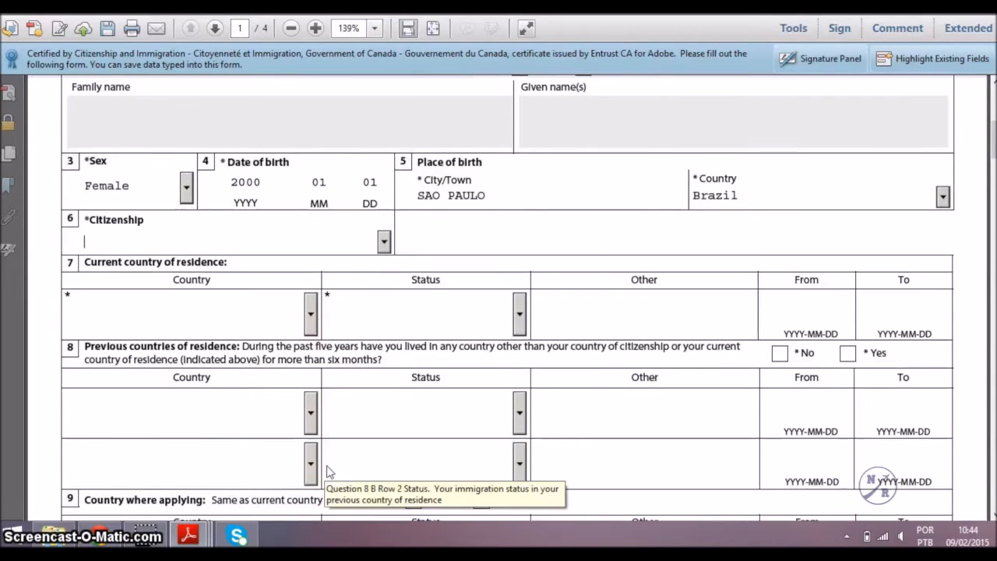
pyautogui.press('r')
pyautogui.press('b')
pyautogui.press('b')
pyautogui.press('b')
pyautogui.press('b')
pyautogui.press('b')
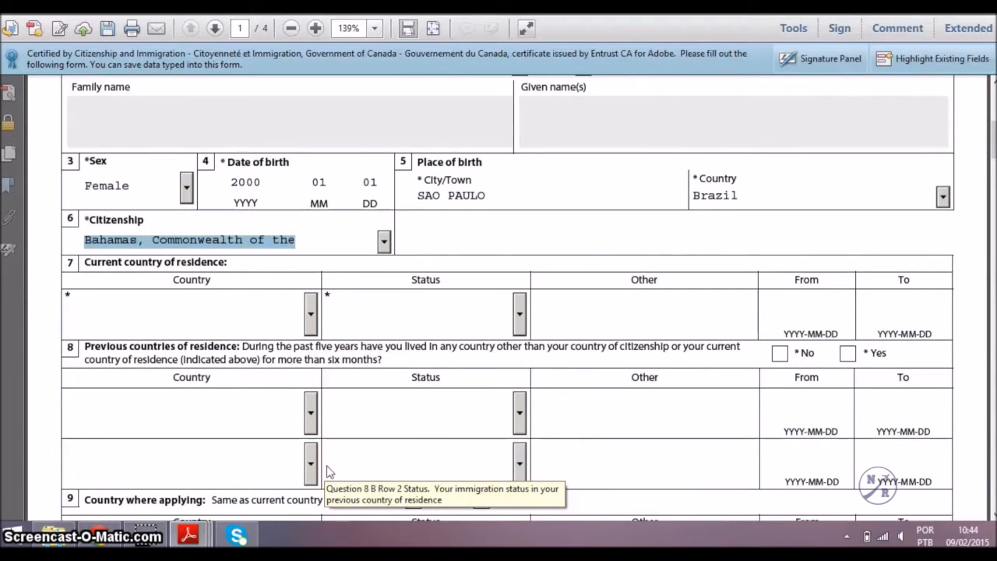
pyautogui.press('b')
pyautogui.press('b')
pyautogui.press('b')
pyautogui.press('b')
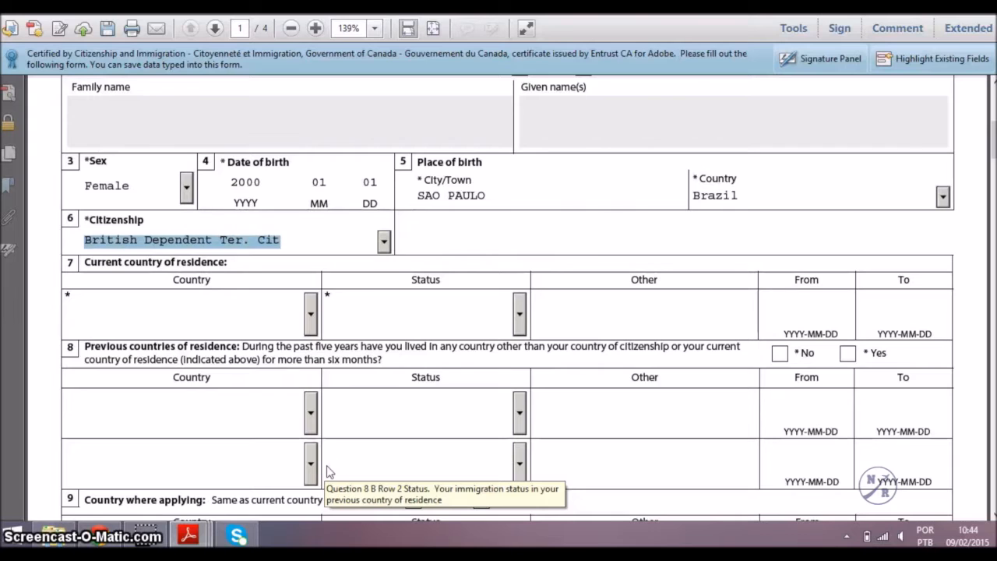
pyautogui.press('Down')
pyautogui.press('Down')
pyautogui.press('Up')
pyautogui.press('Up')
pyautogui.press('Up')
pyautogui.press('Up')
pyautogui.press('Up')
pyautogui.press('Up')
pyautogui.press('Up')
pyautogui.press('Up')
pyautogui.press('Up')
pyautogui.press('Up')
pyautogui.press('Up')
pyautogui.press('Up')
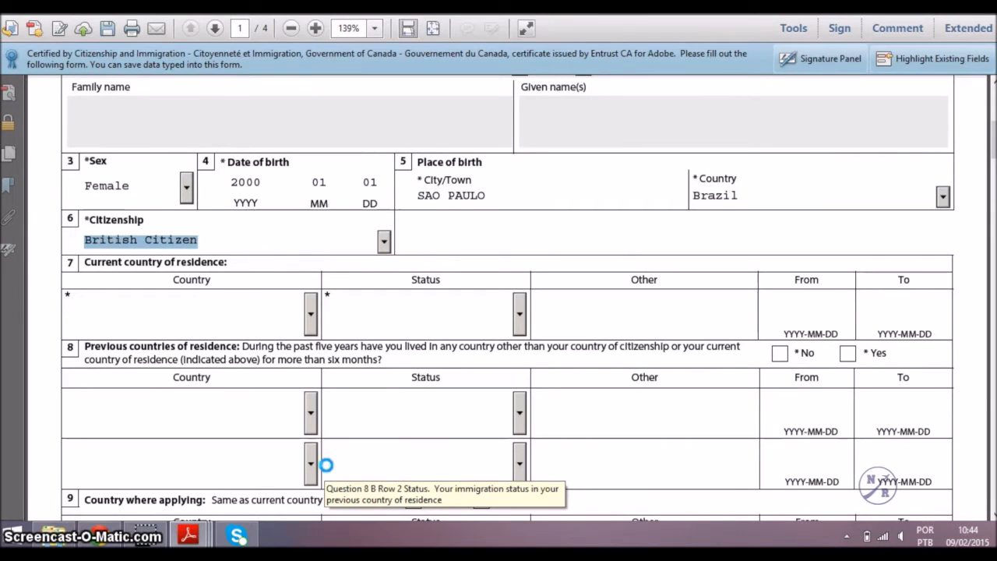
pyautogui.press('Tab')
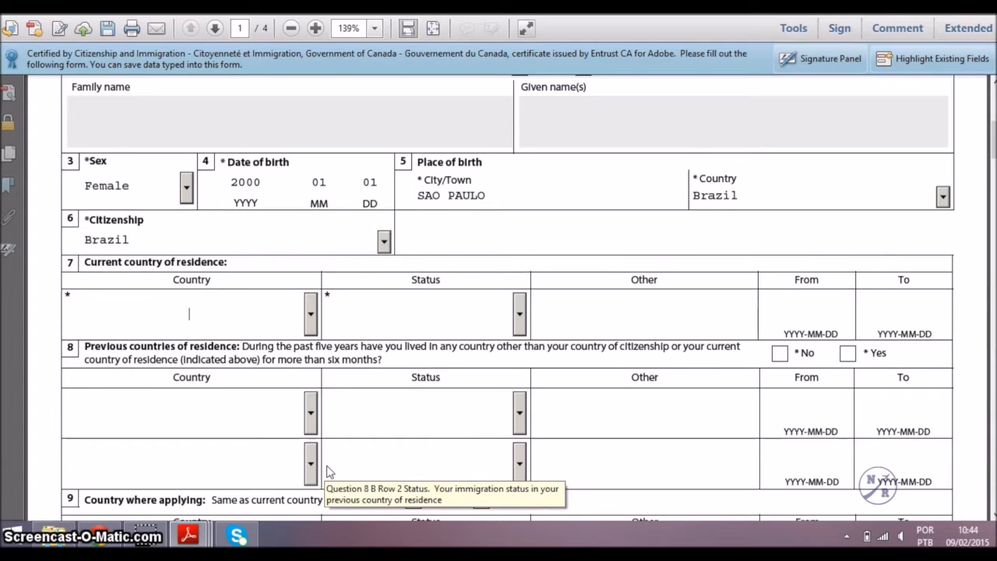
pyautogui.press('b')
pyautogui.press('Down')
pyautogui.press('Down')
pyautogui.press('Down')
pyautogui.press('Down')
pyautogui.press('Down')
pyautogui.press('Down')
pyautogui.press('Down')
pyautogui.press('Down')
pyautogui.press('Down')
pyautogui.press('Down')
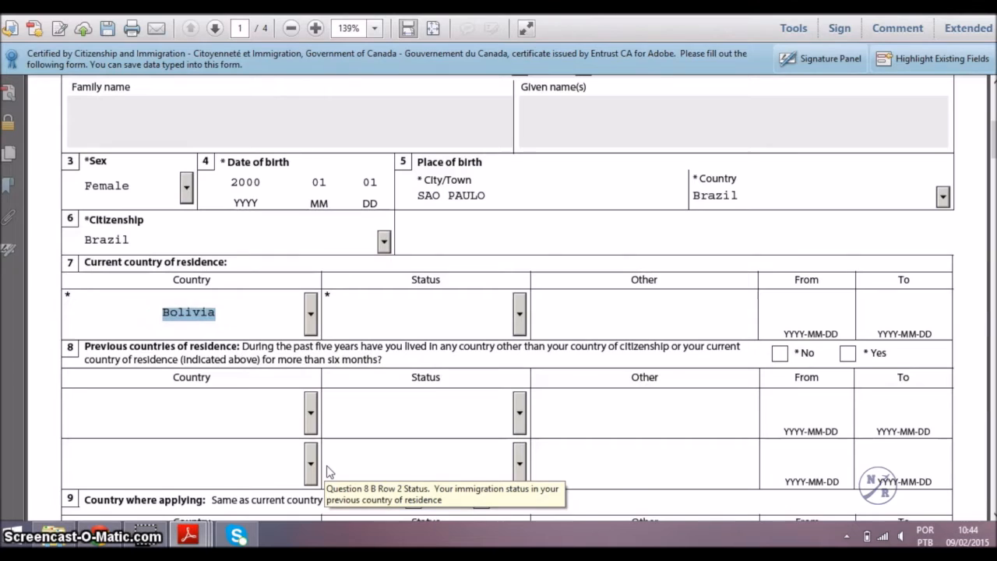
pyautogui.press('Down')
pyautogui.press('Down')
pyautogui.press('Down')
pyautogui.press('Down')
pyautogui.press('Up')
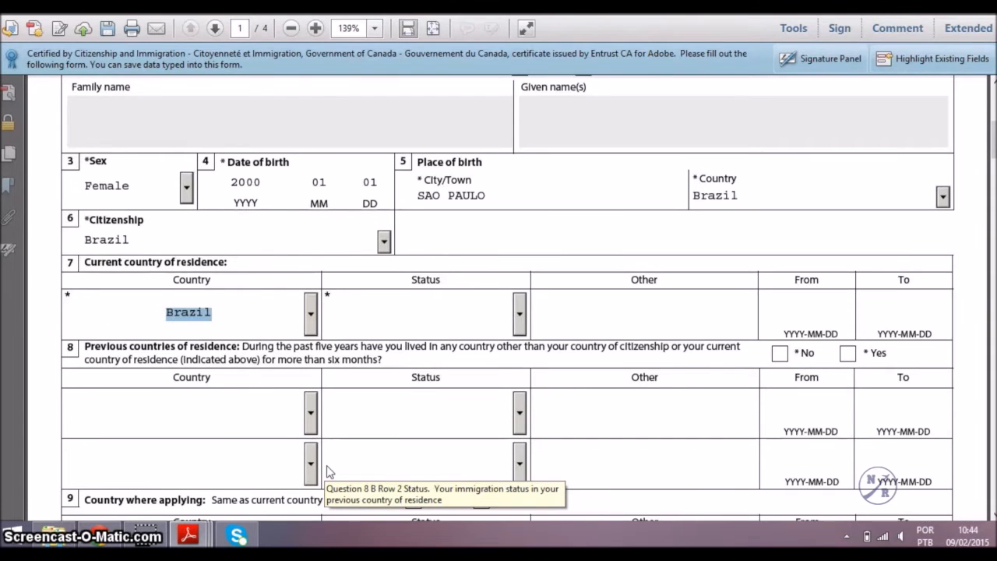
pyautogui.press('Tab')
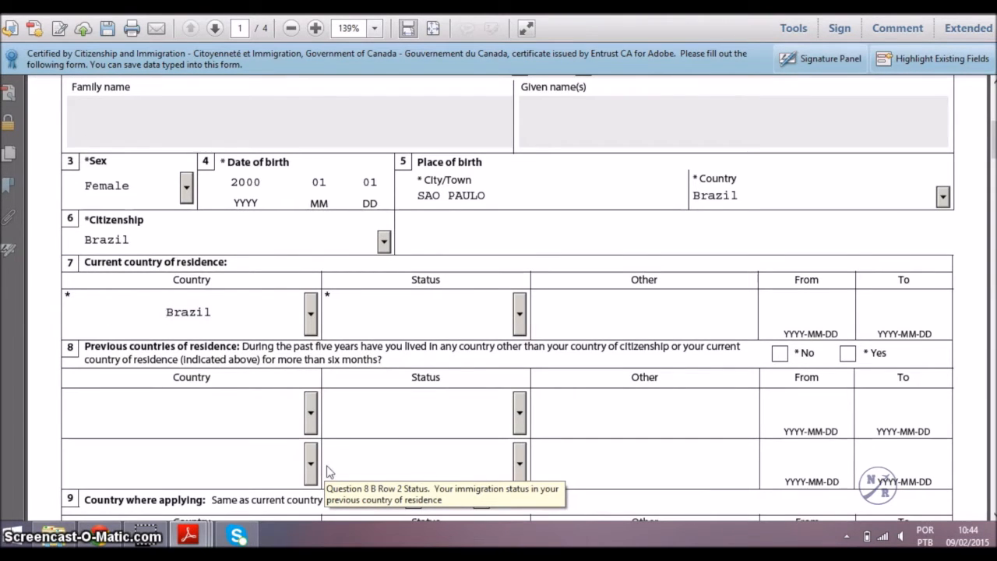
pyautogui.press('c')
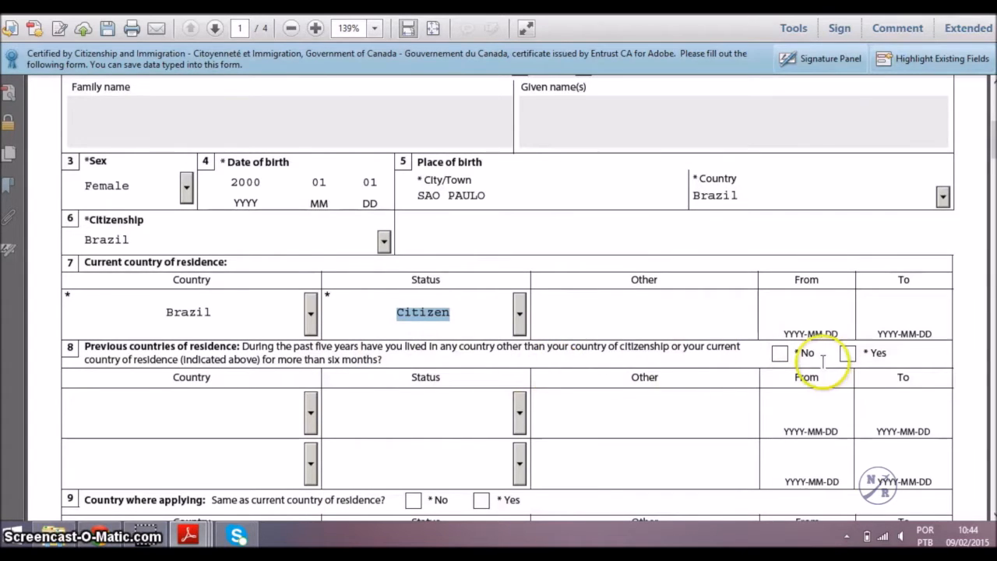
# Answer No to previous residences, Yes to applying from residence country, and set marital status Single.
pyautogui.click(780, 355)
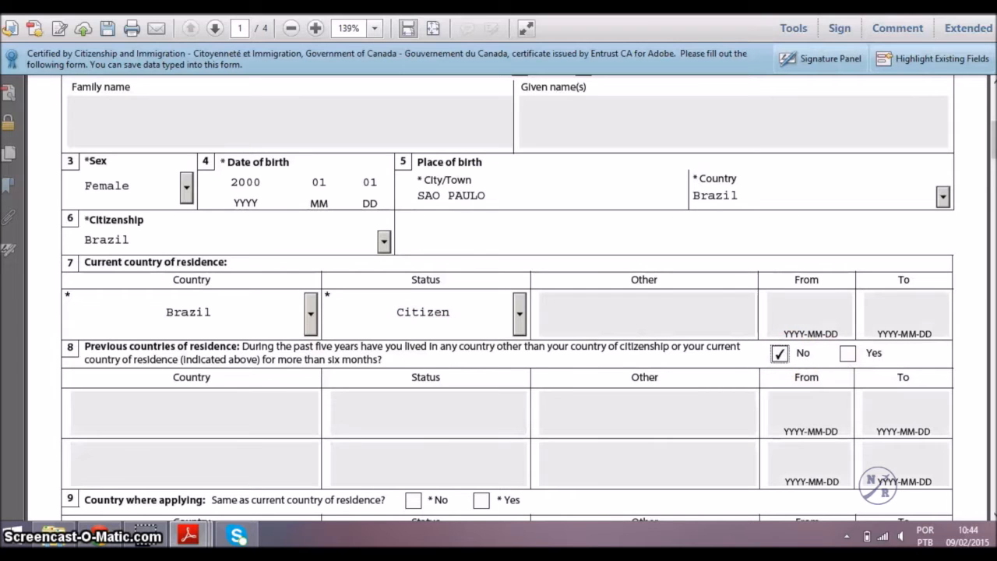
pyautogui.scroll(-5, 985, 152)
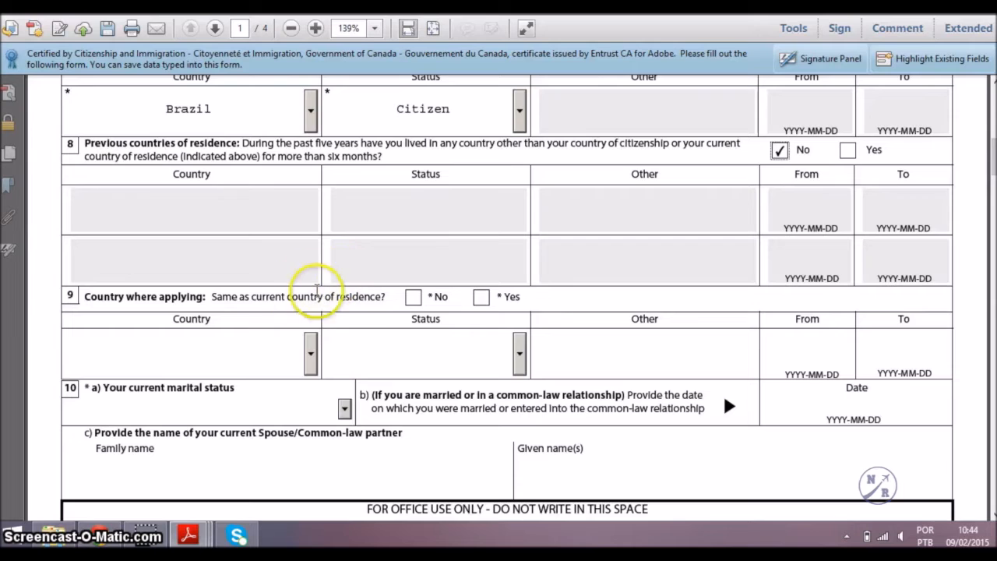
pyautogui.click(479, 298)
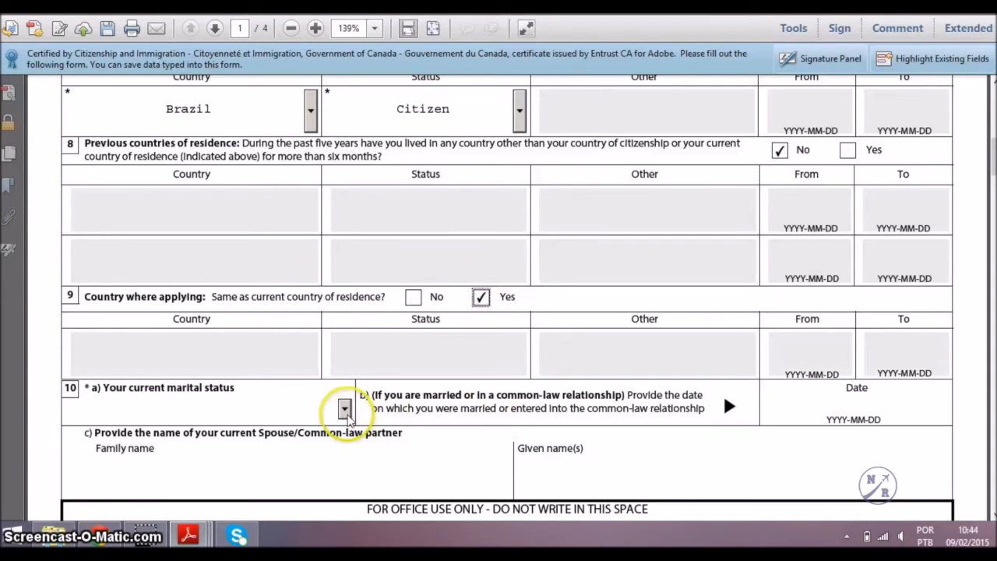
pyautogui.click(343, 409)
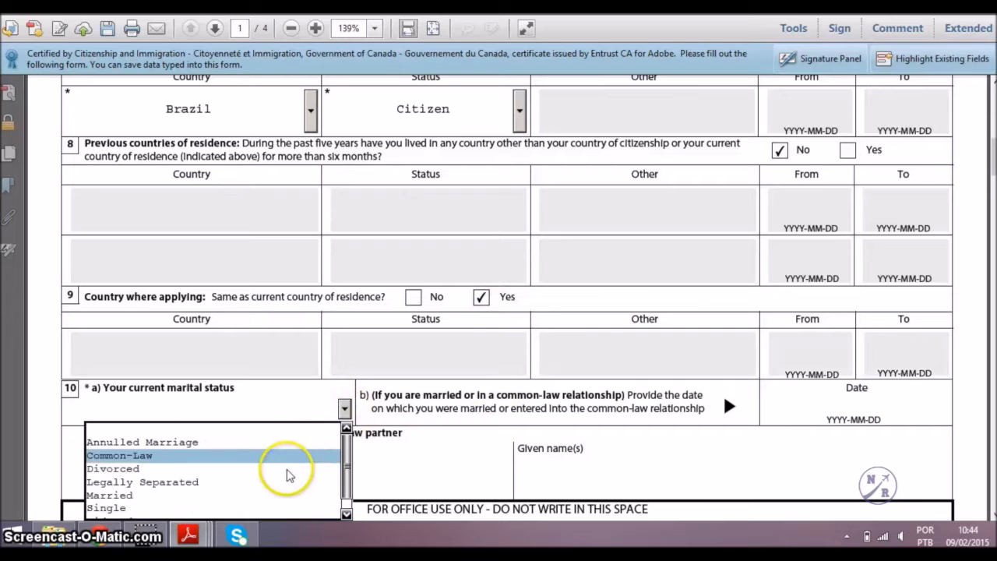
pyautogui.click(265, 509)
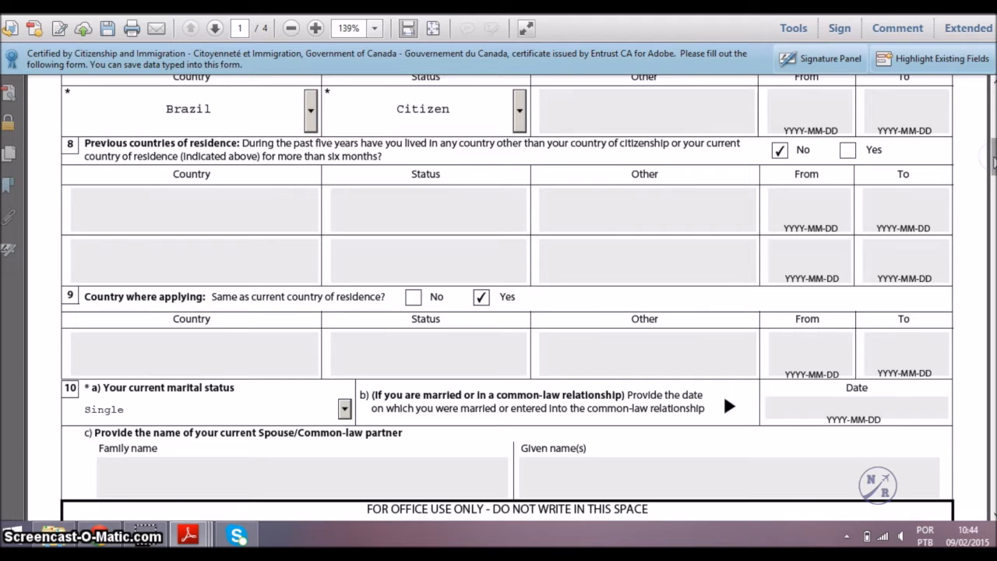
pyautogui.moveTo(994, 162); pyautogui.dragTo(995, 218)
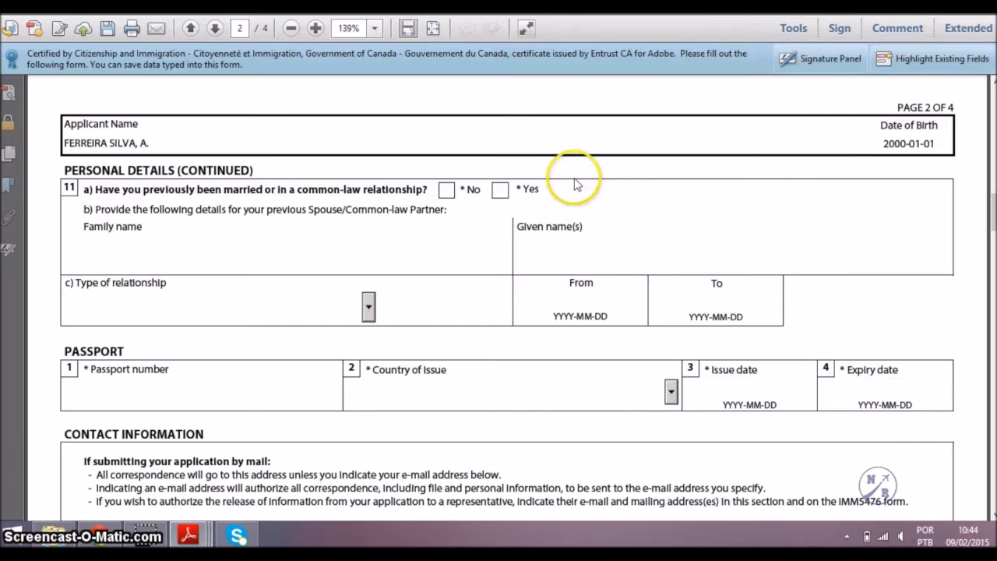
# Answer No to previous marriage; enter the passport number, Brazil as issuer, issued 2014-01-01, expiring 2019-01-01.
pyautogui.click(447, 191)
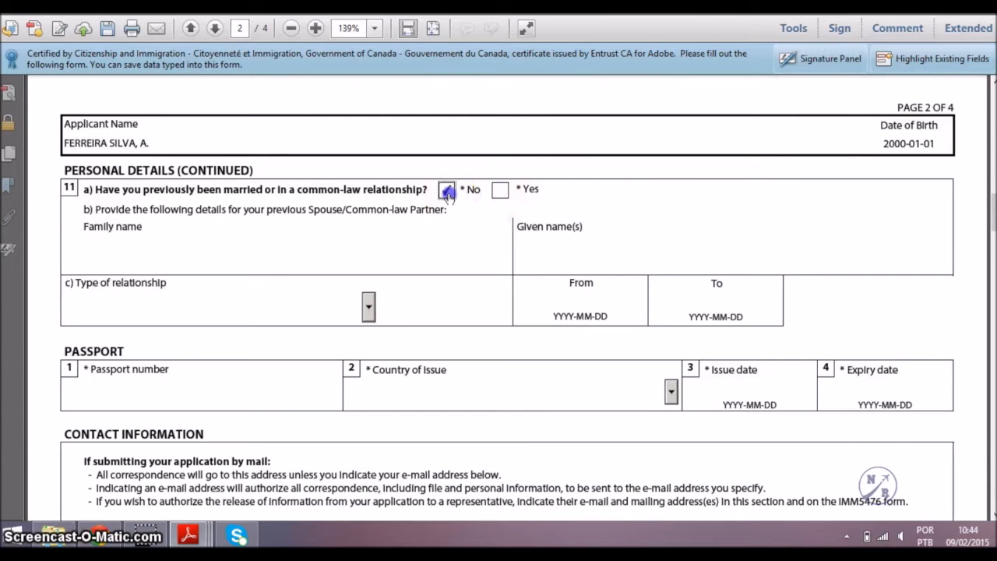
pyautogui.scroll(-2, 445, 254)
pyautogui.click(288, 323)
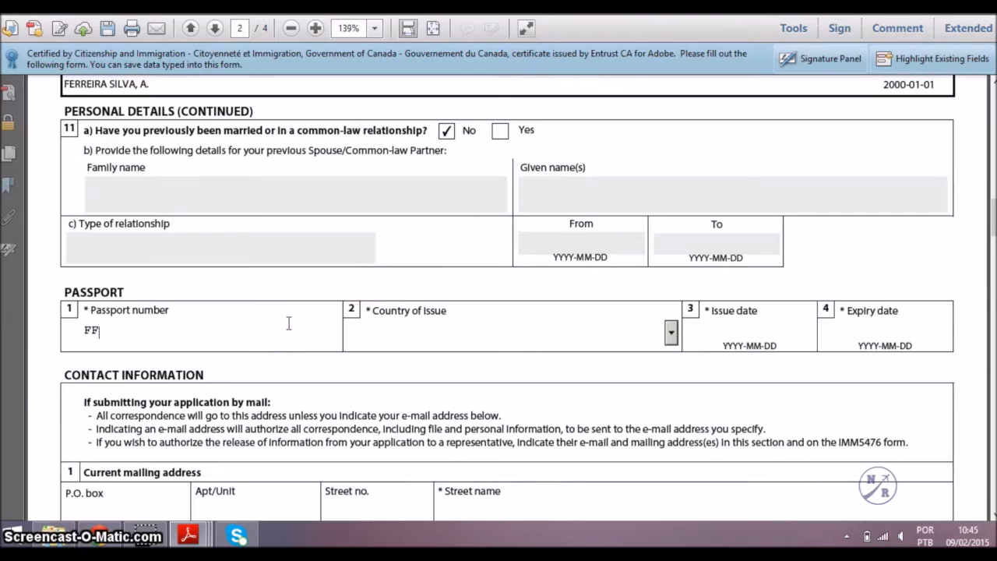
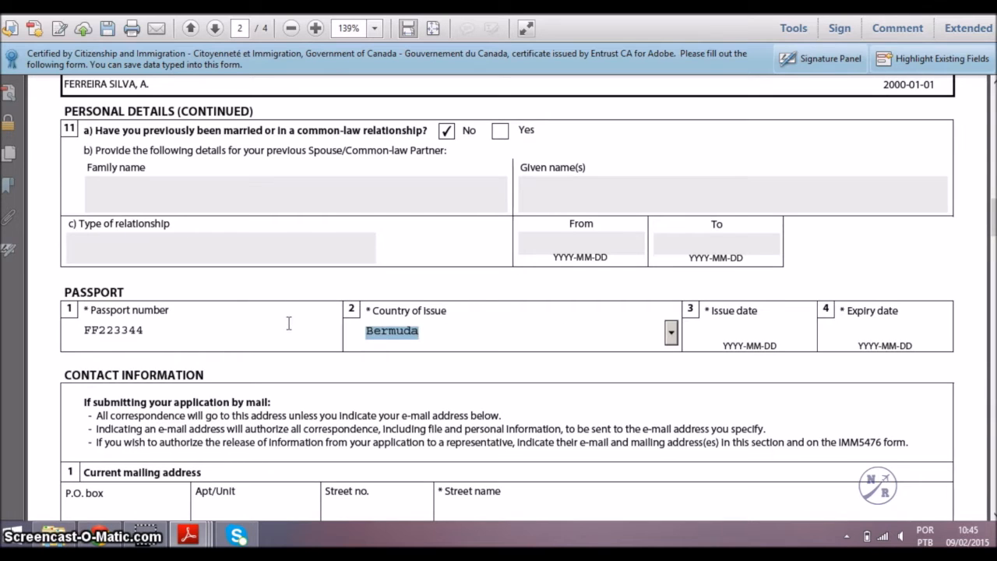
pyautogui.press('Down')
pyautogui.press('Down')
pyautogui.press('Down')
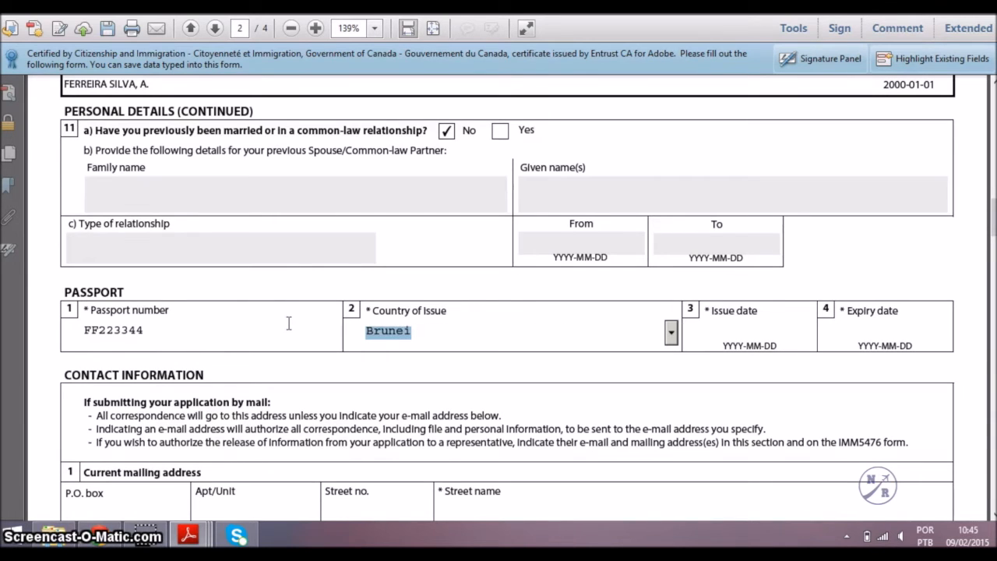
pyautogui.press('Tab')
pyautogui.write('2')
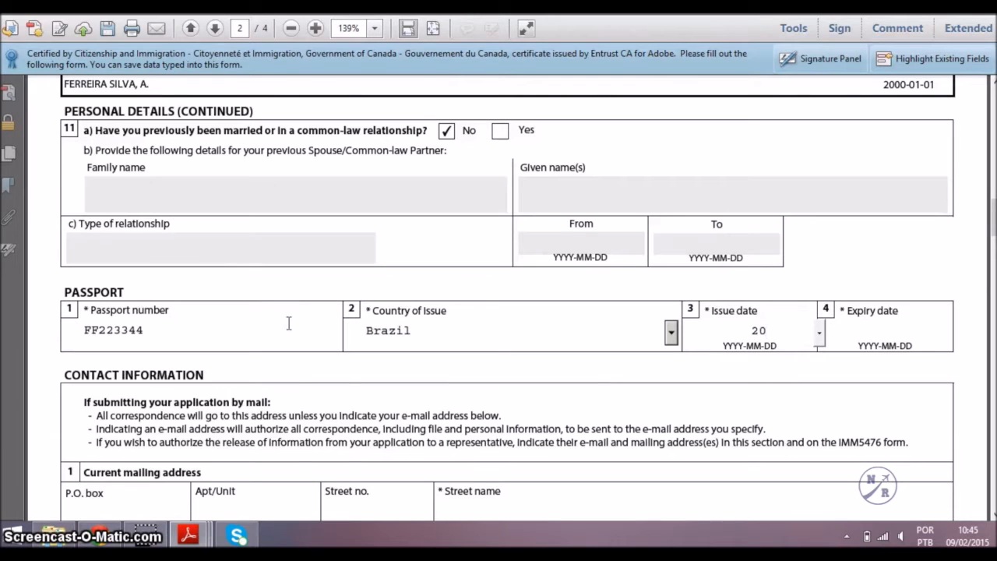
pyautogui.write('014-01-01')
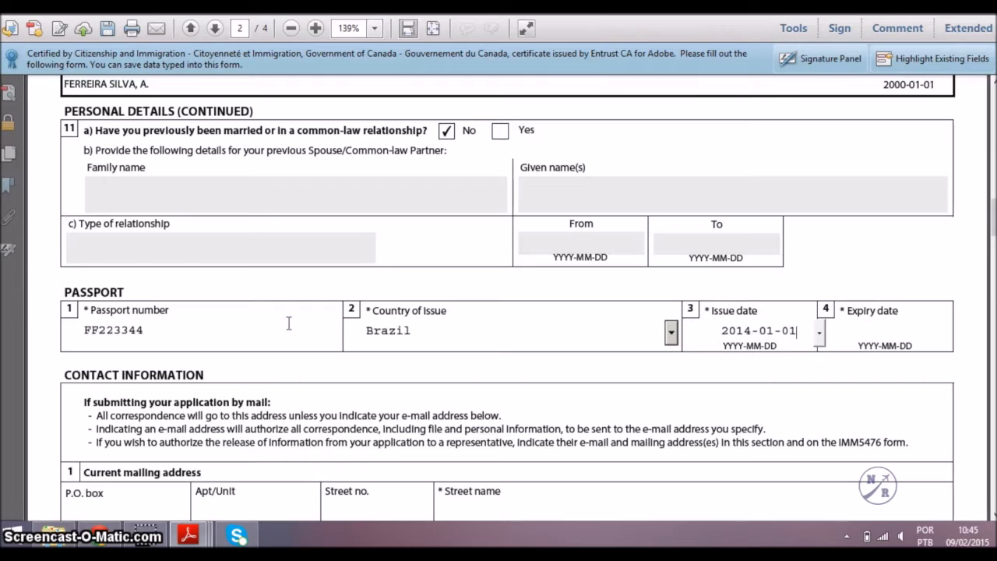
pyautogui.press('Tab')
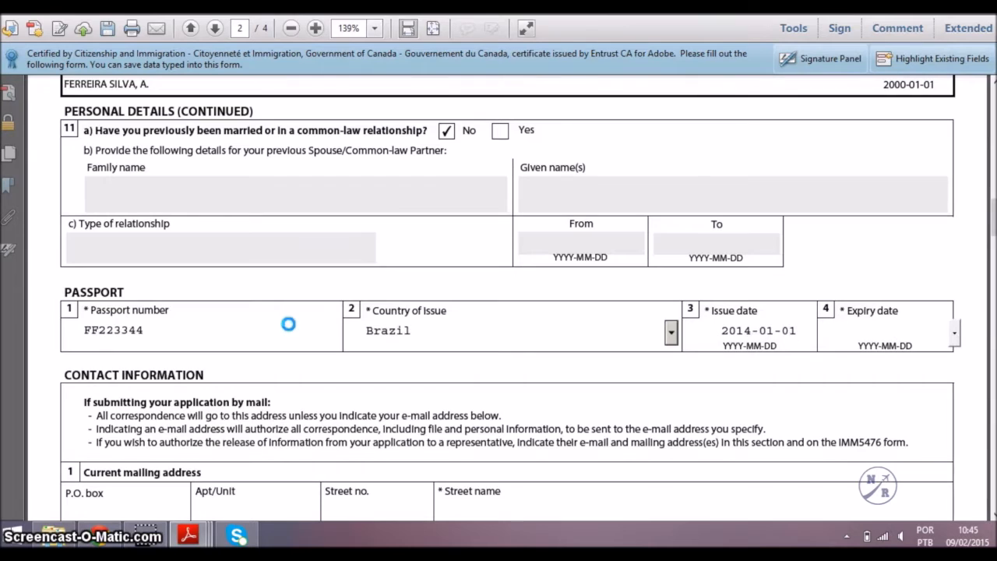
pyautogui.write('2019-01-01')
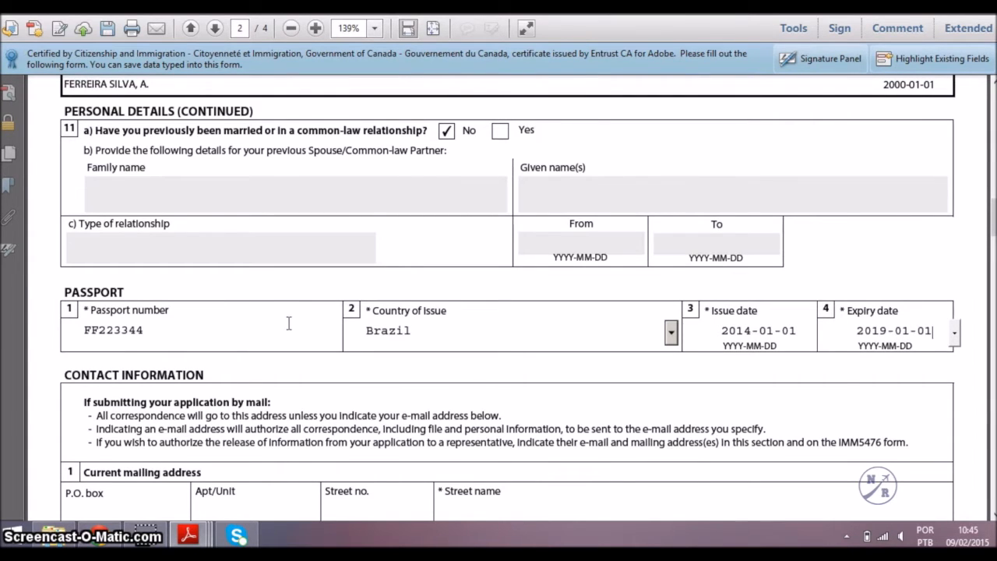
# Enter the mailing address street name, street number and apartment unit.
pyautogui.scroll(-1, 288, 324)
pyautogui.scroll(-1, 288, 323)
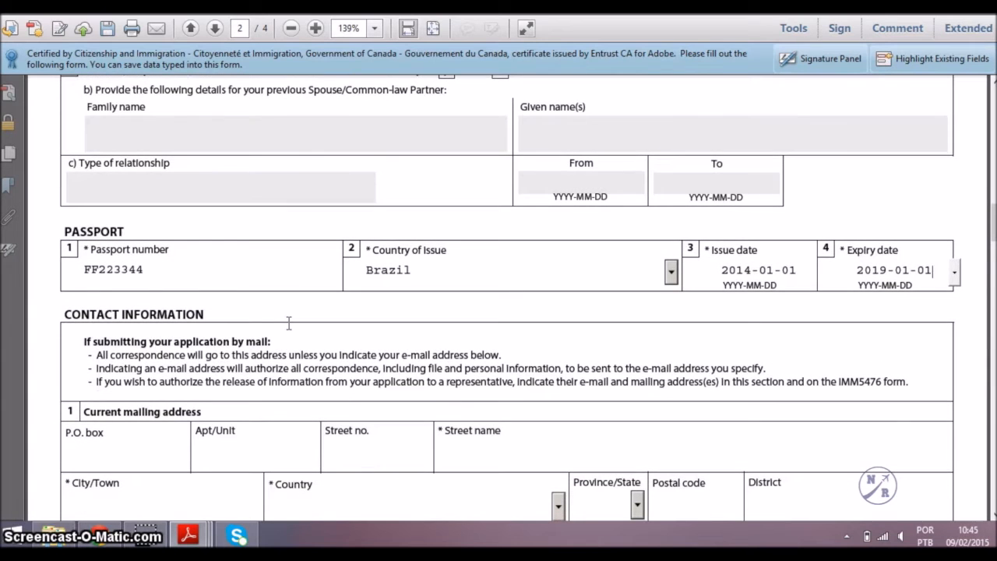
pyautogui.scroll(-4, 289, 323)
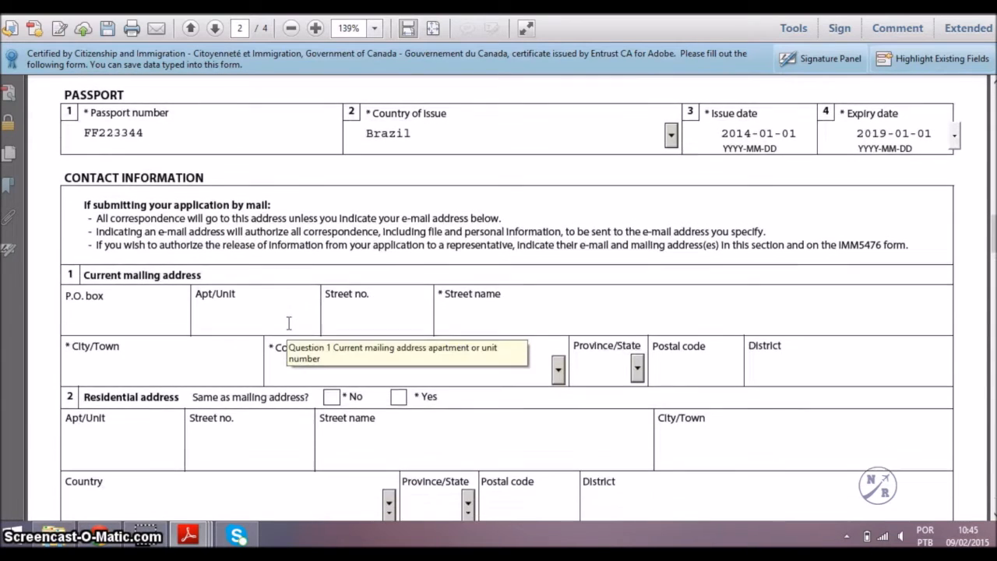
pyautogui.scroll(-1, 289, 324)
pyautogui.click(450, 287)
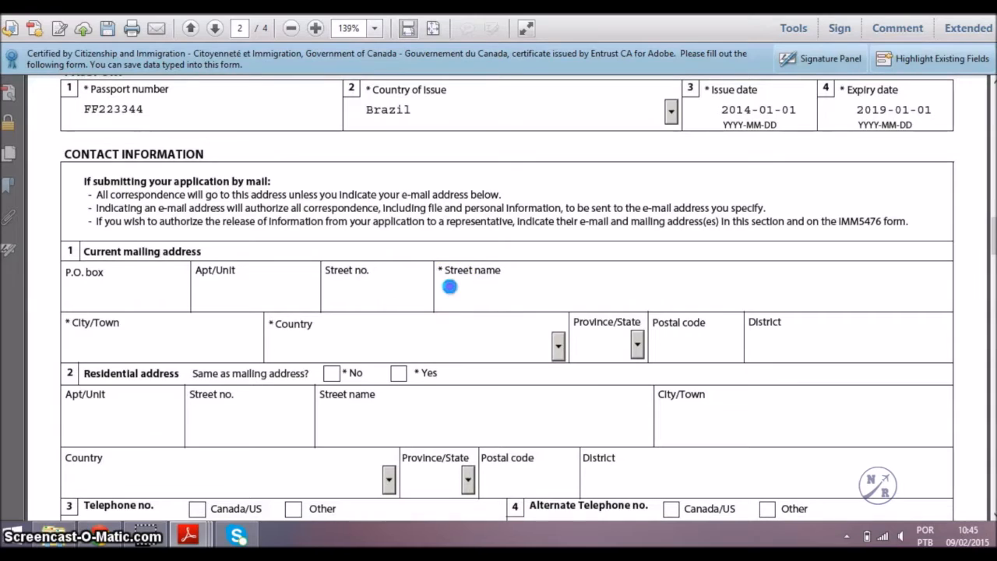
pyautogui.click(366, 295)
pyautogui.write('500')
pyautogui.click(286, 285)
pyautogui.write('AP')
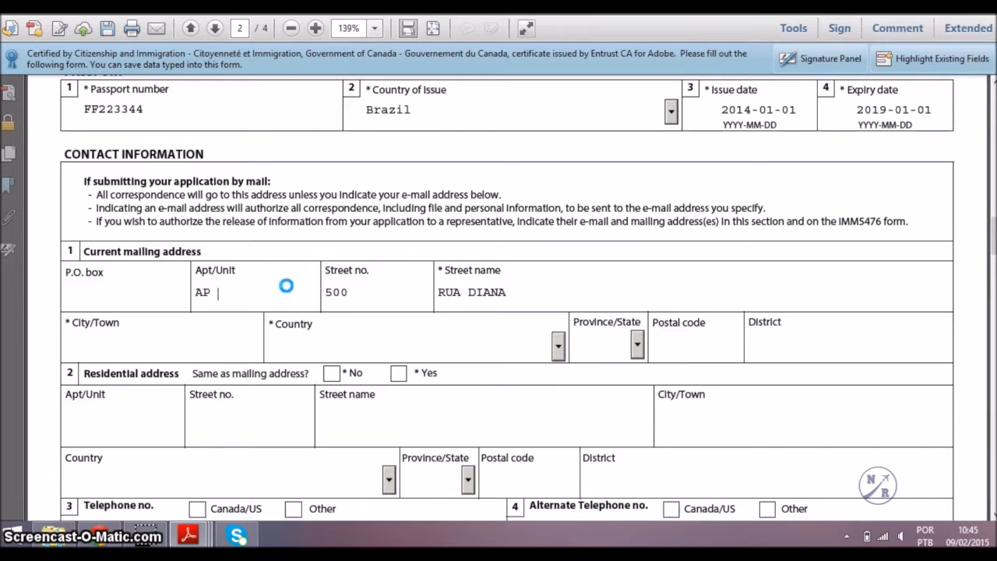
pyautogui.write(' 01')
# Fill in the mailing city, select Brazil as country, and enter the postal code and district.
pyautogui.scroll(-1, 285, 285)
pyautogui.click(211, 334)
pyautogui.write('SAO PAULO')
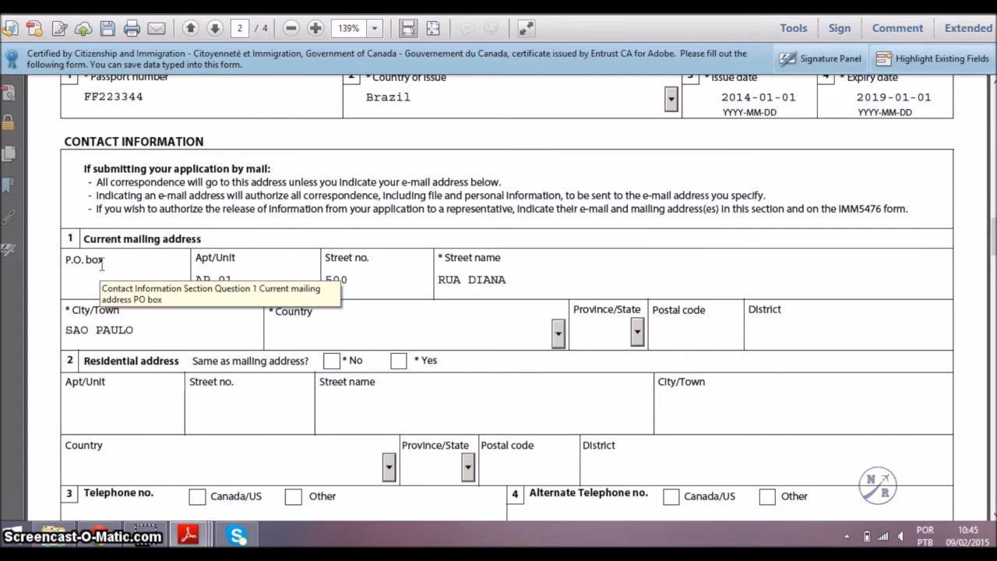
pyautogui.press('b')
pyautogui.press('b')
pyautogui.press('b')
pyautogui.press('b')
pyautogui.press('b')
pyautogui.press('b')
pyautogui.press('b')
pyautogui.press('b')
pyautogui.press('b')
pyautogui.press('b')
pyautogui.press('b')
pyautogui.press('b')
pyautogui.press('b')
pyautogui.press('b')
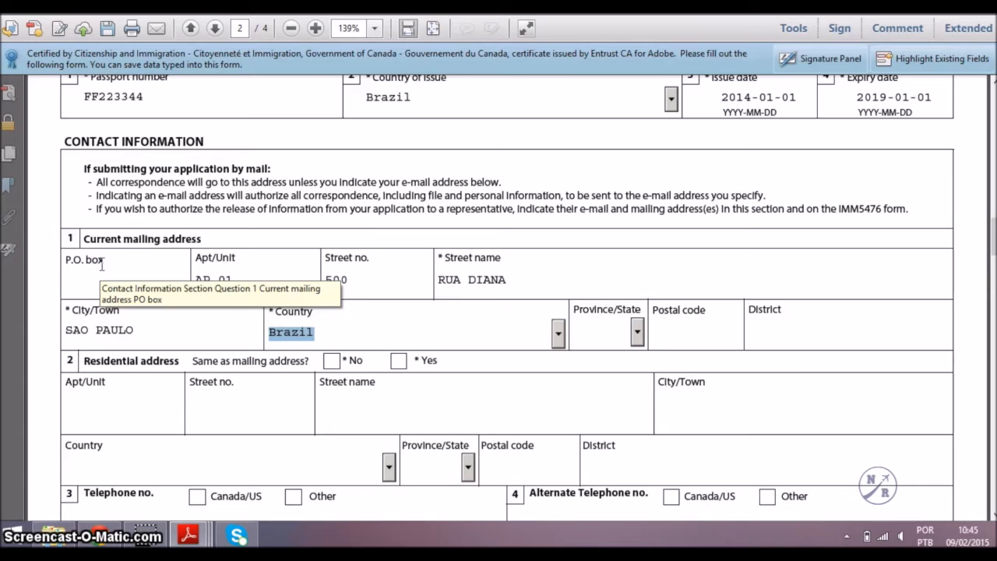
pyautogui.press('Tab')
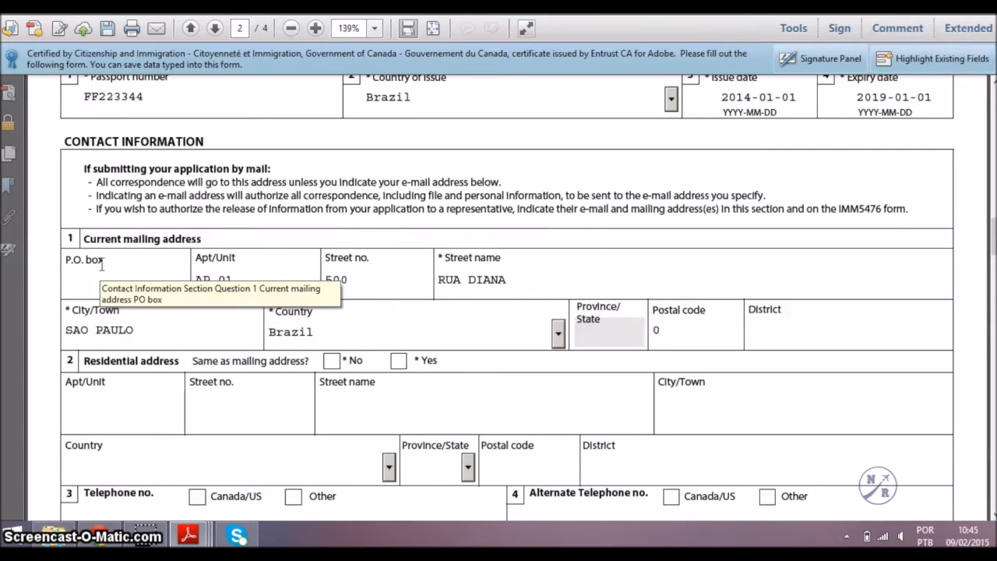
pyautogui.write('05000')
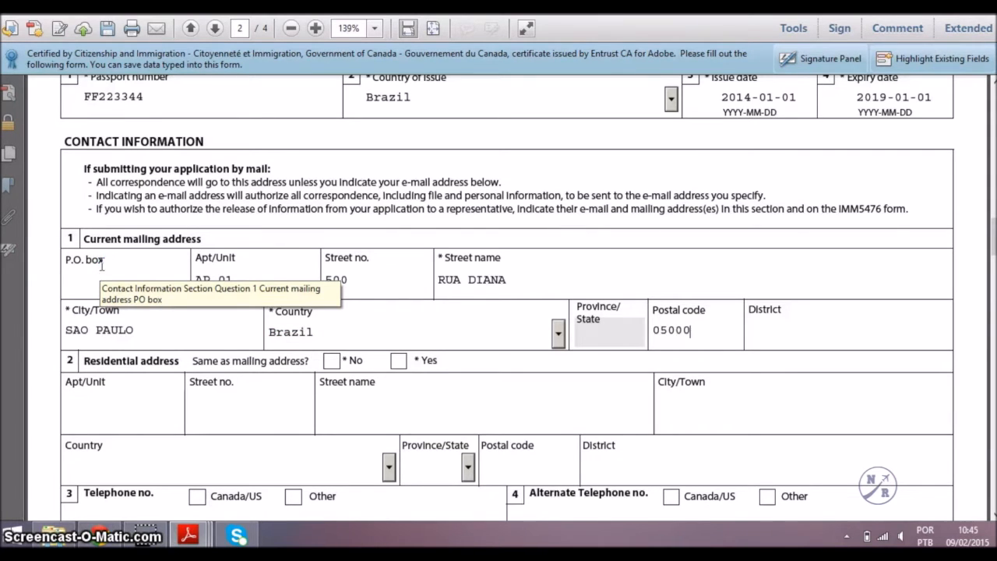
pyautogui.write('SAO PAULO')
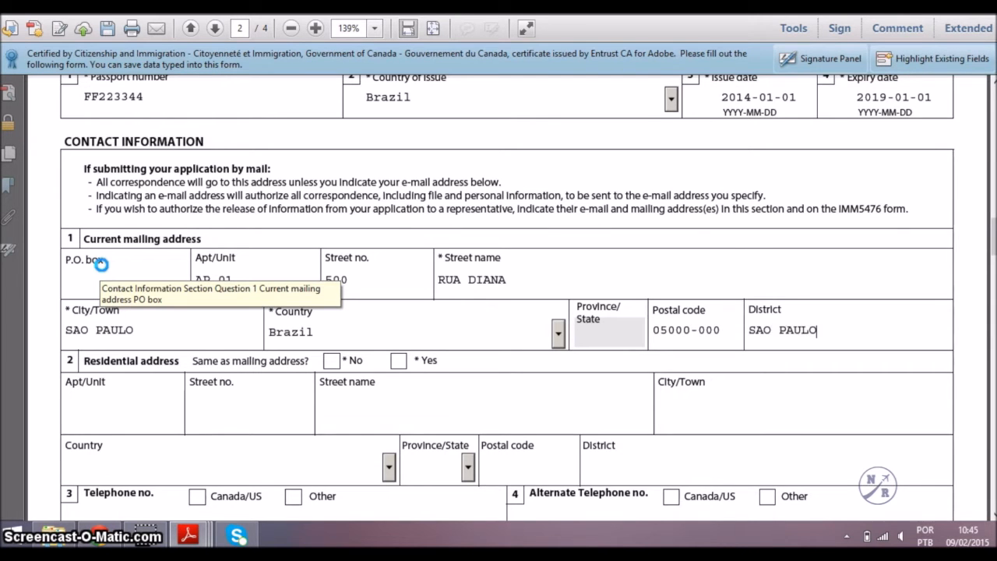
# Mark residential address same as mailing and add a non-Canada/US Residence telephone, country code 55.
pyautogui.scroll(-5, 101, 265)
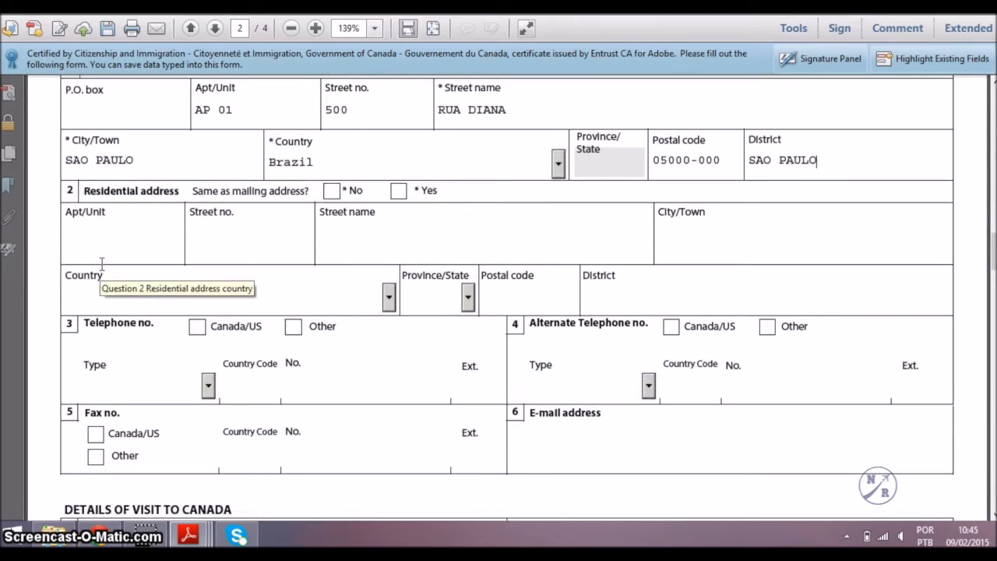
pyautogui.click(398, 190)
pyautogui.click(293, 326)
pyautogui.click(173, 394)
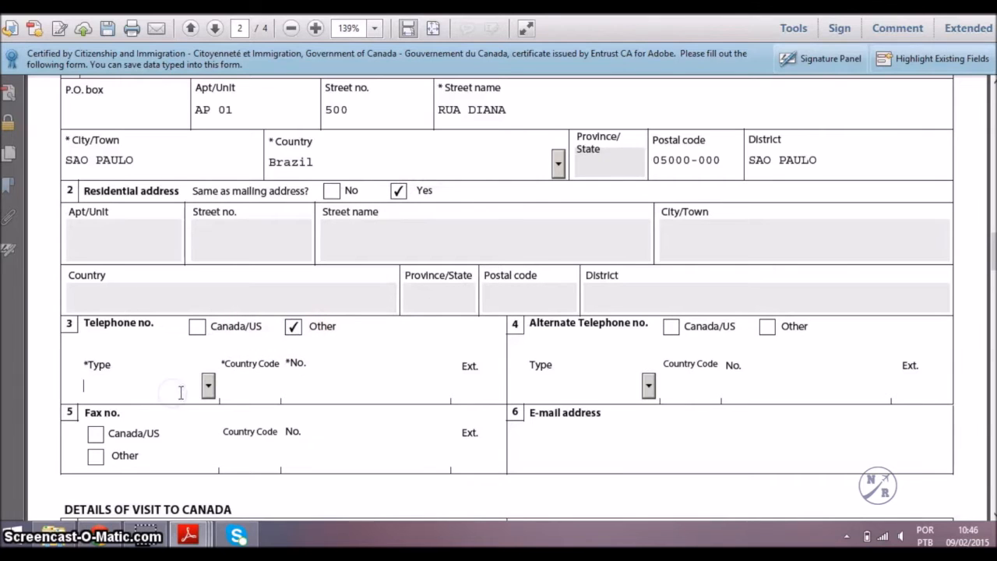
pyautogui.click(208, 385)
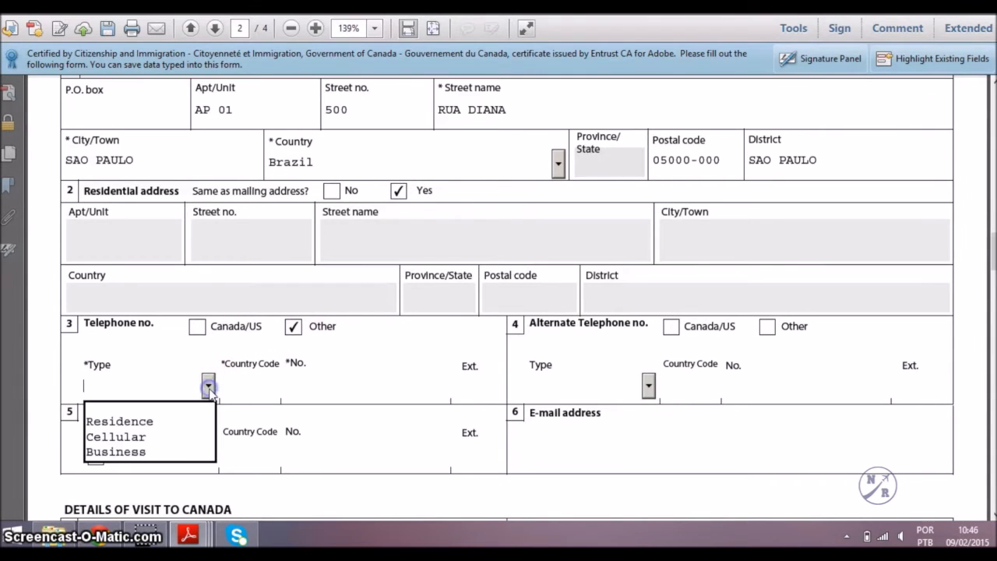
pyautogui.click(172, 422)
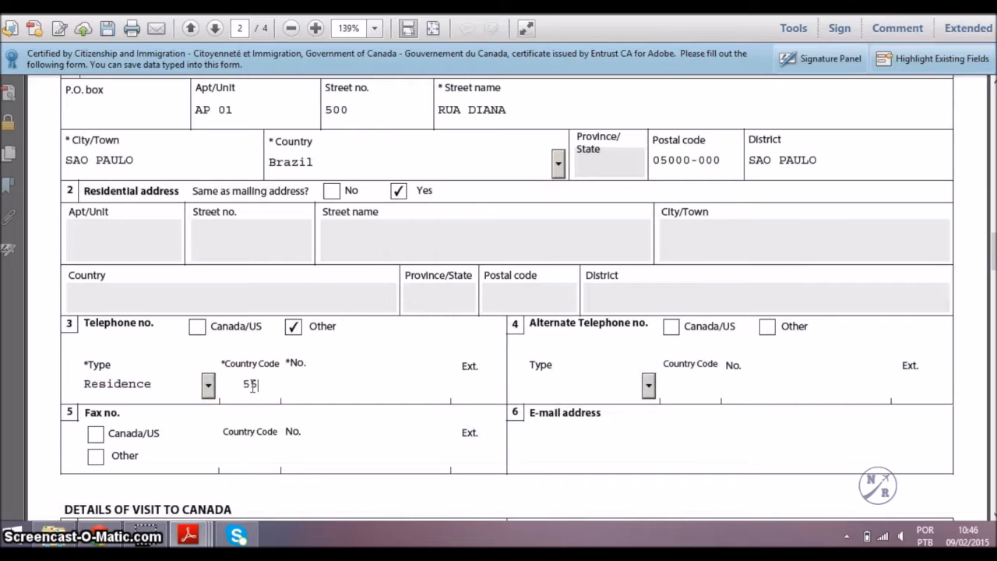
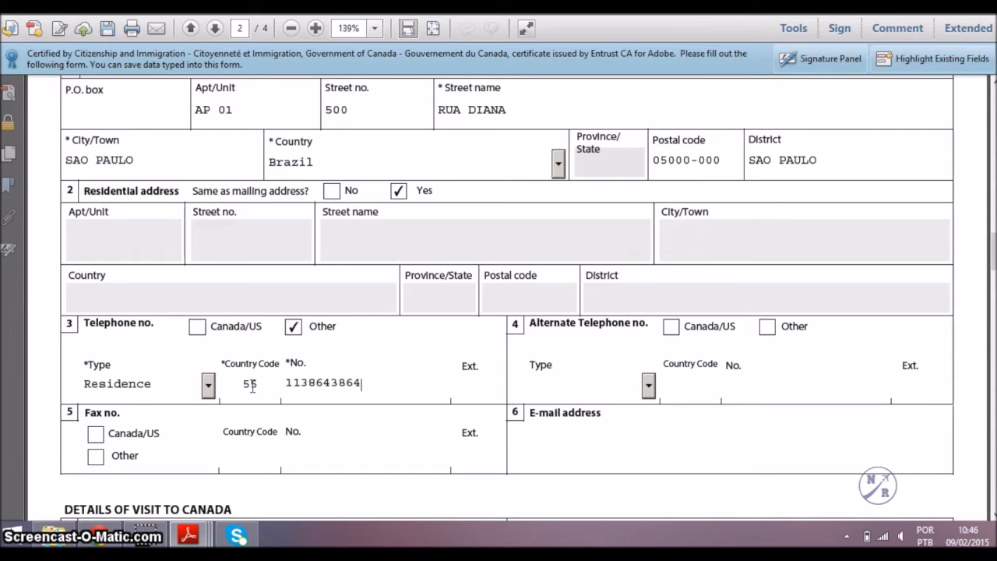
# Add a non-Canada/US Cellular alternate telephone with its number.
pyautogui.click(765, 330)
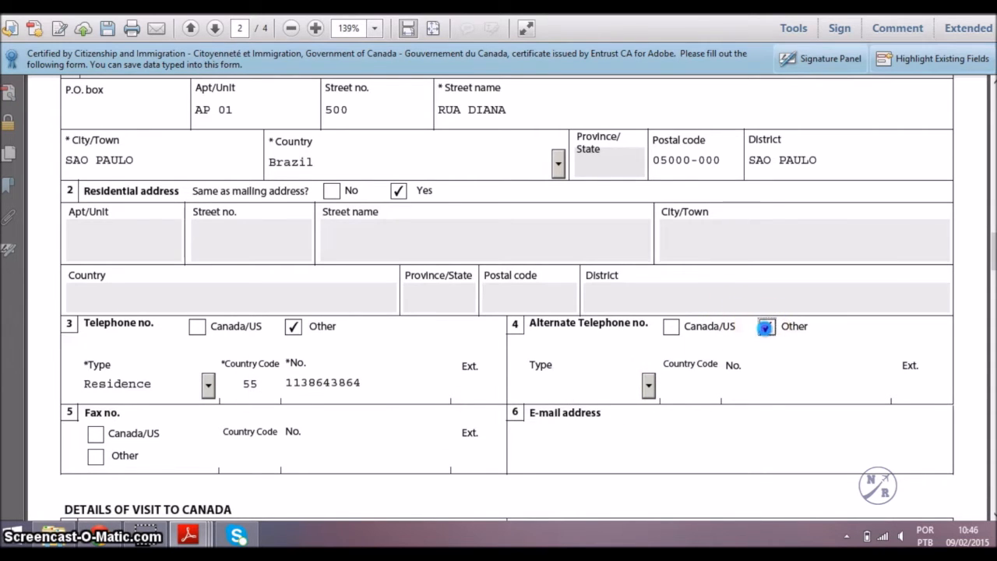
pyautogui.click(650, 386)
pyautogui.click(608, 434)
pyautogui.click(687, 386)
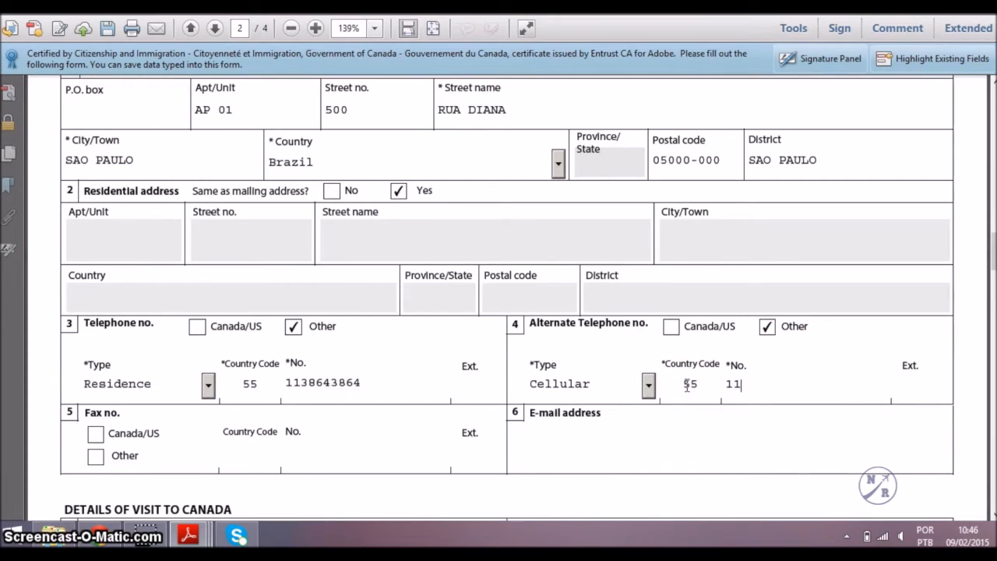
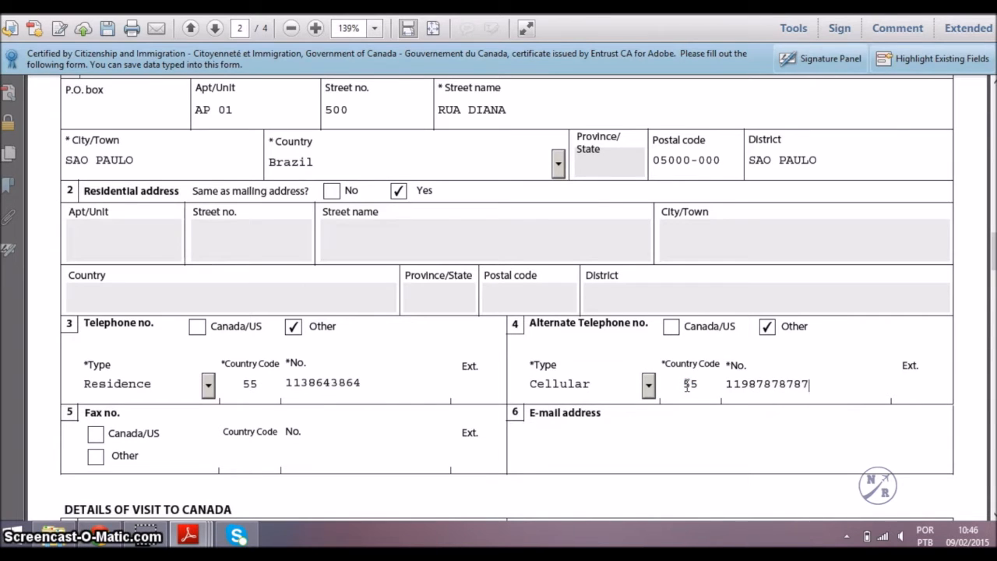
# Start entering the applicant's e-mail address in the E-mail field.
pyautogui.scroll(-1, 686, 386)
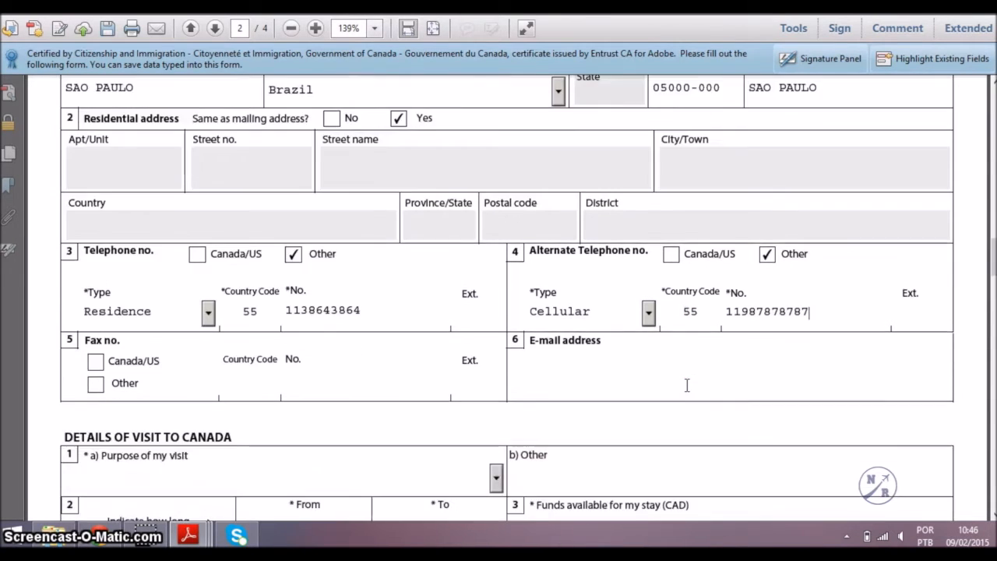
pyautogui.click(672, 382)
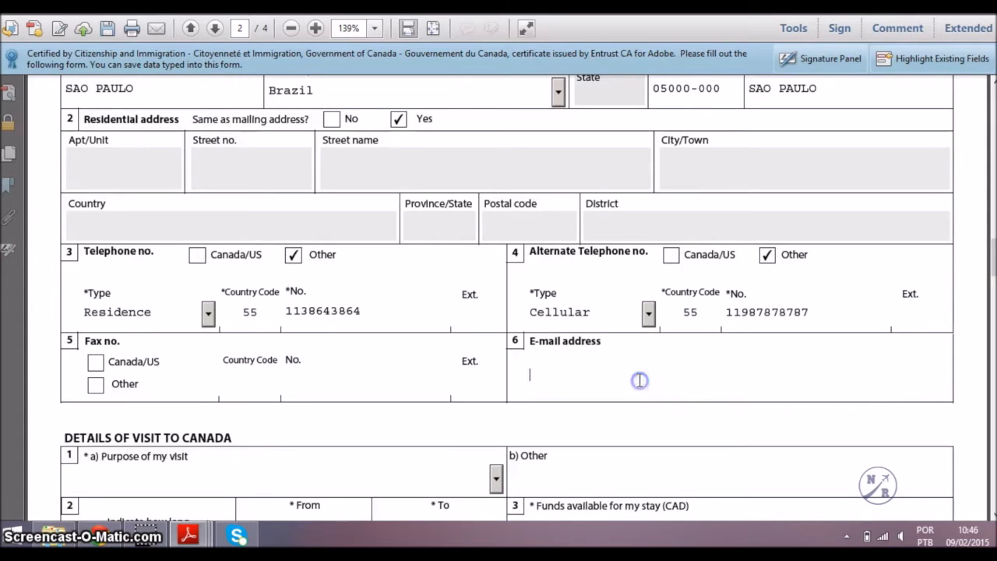
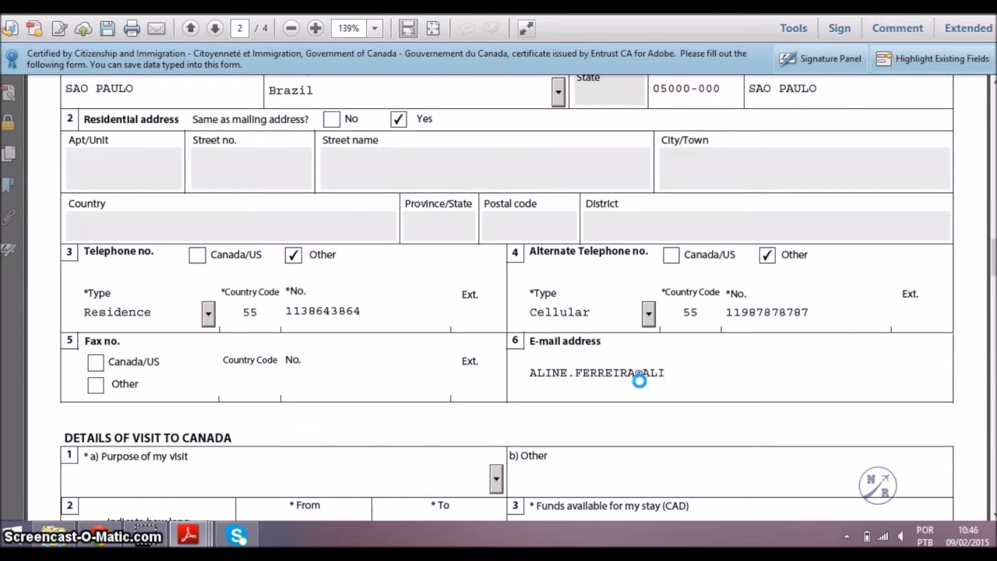
# Set the visit purpose to Short-Term Studies, from 2015-07-01 to 2015-07-15.
pyautogui.scroll(-5, 640, 381)
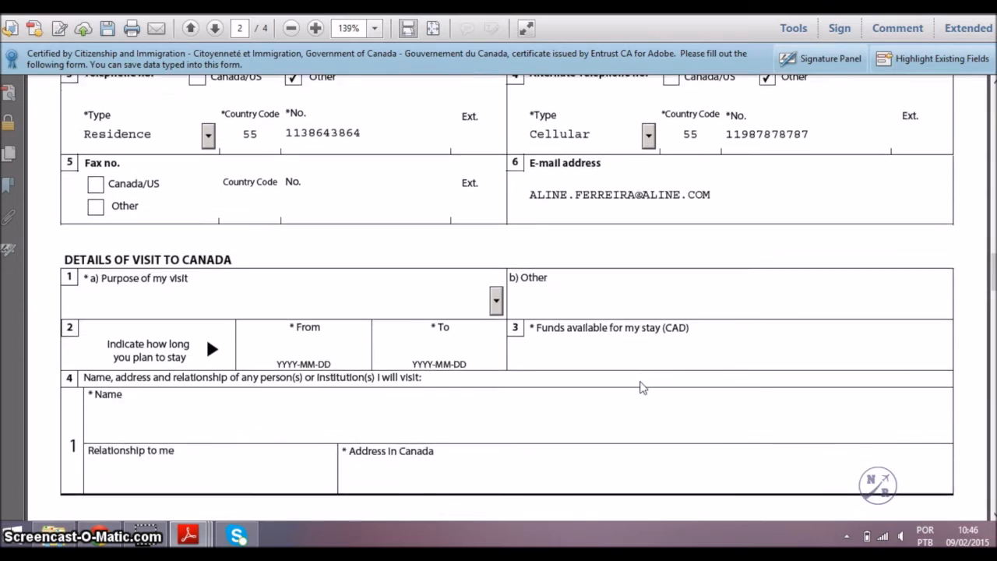
pyautogui.scroll(-1, 640, 387)
pyautogui.click(495, 268)
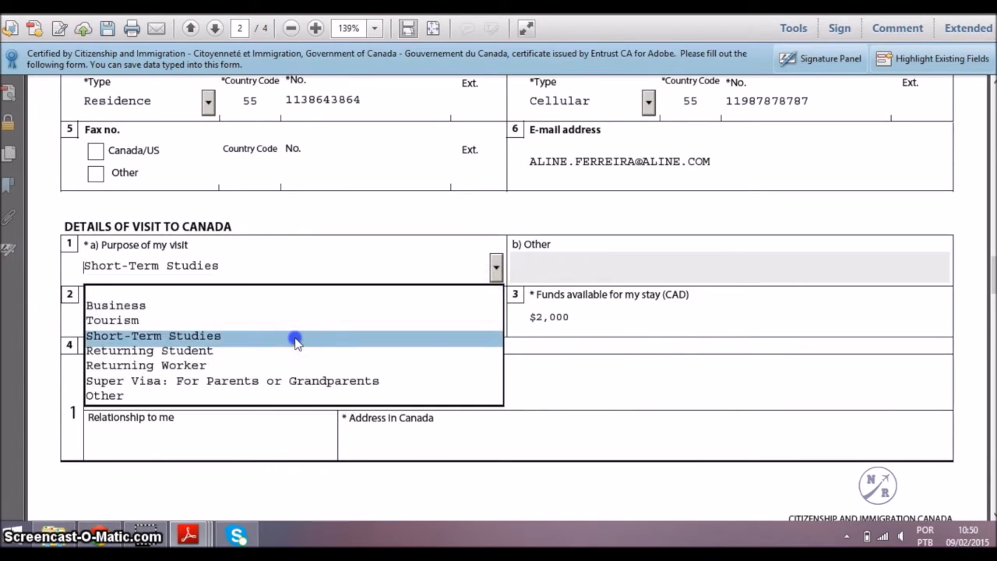
pyautogui.click(297, 338)
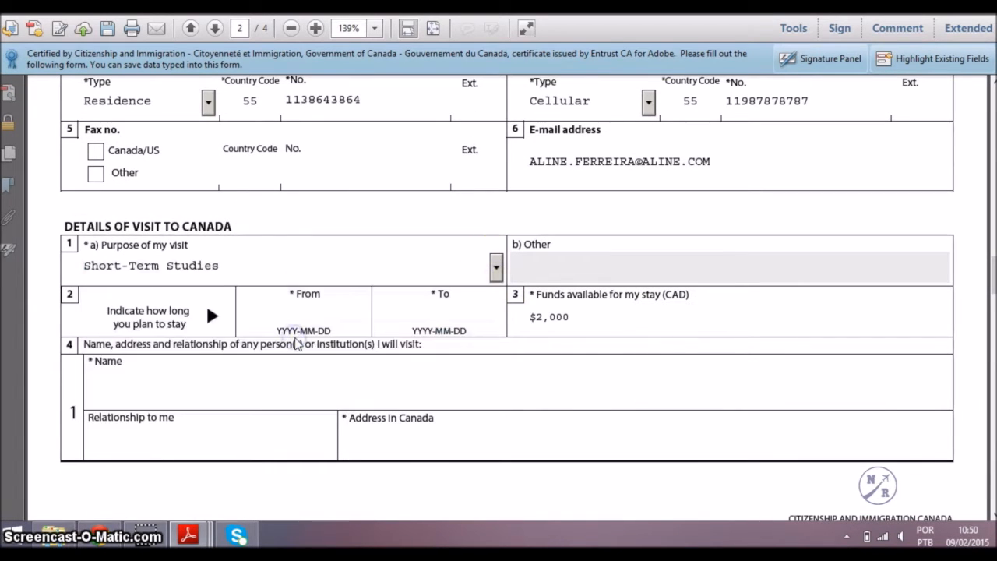
pyautogui.click(315, 324)
pyautogui.write('2015-07-01')
pyautogui.press('Tab')
pyautogui.write('2014')
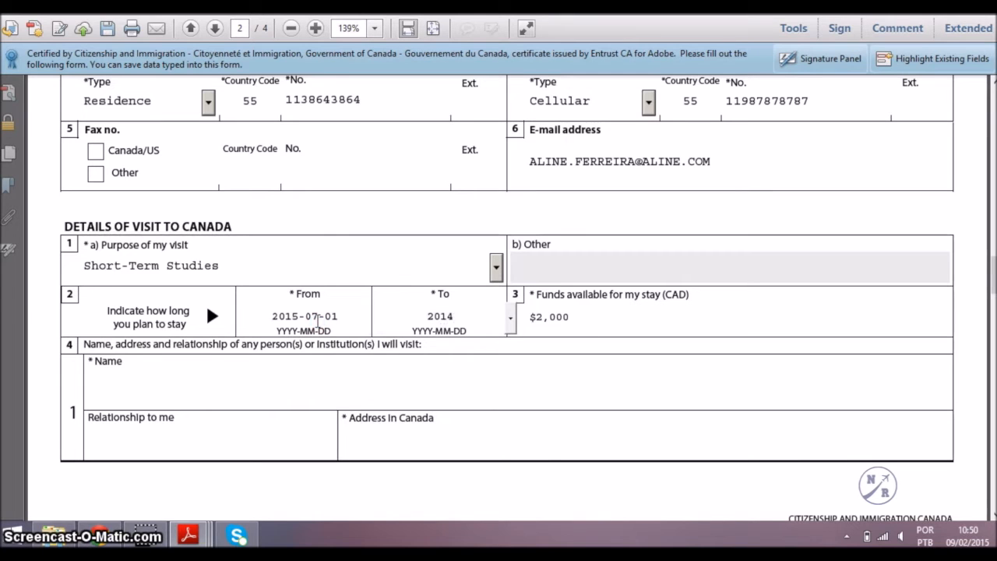
pyautogui.write('-07-')
pyautogui.write('15')
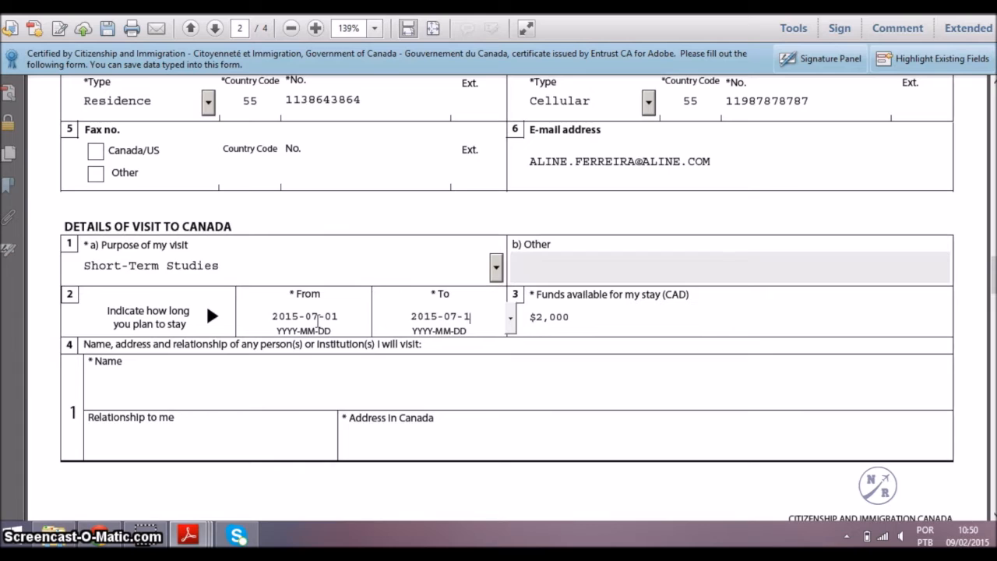
pyautogui.press('Tab')
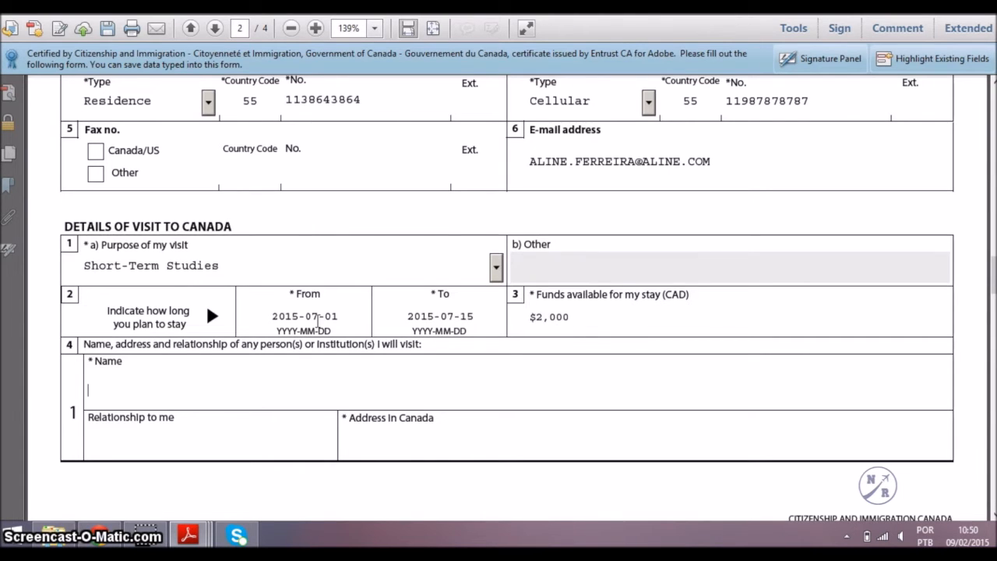
# Enter Tamwood International College as the contact, relationship SCHOOL, and paste its Vancouver address.
pyautogui.press('Tab')
pyautogui.write('TAM')
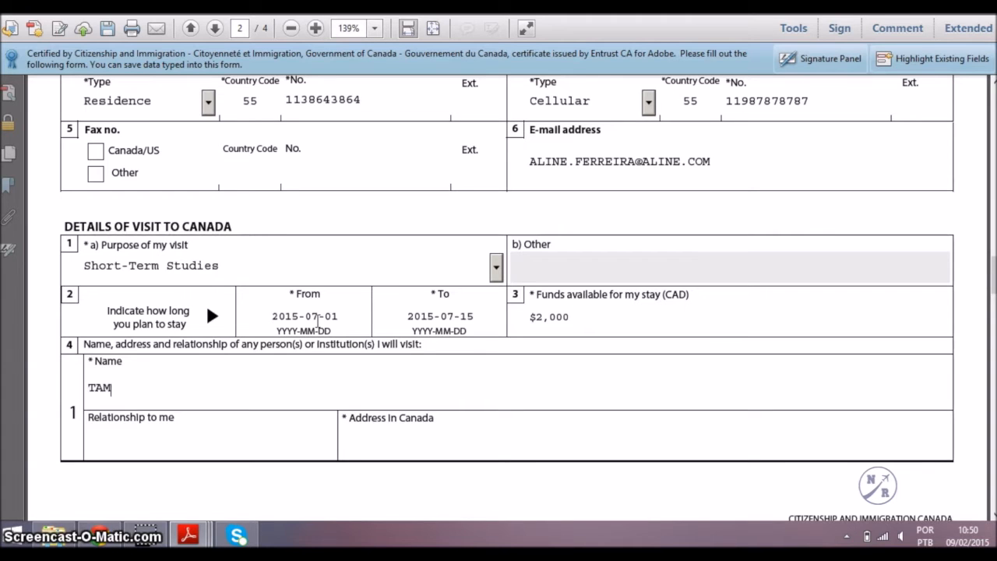
pyautogui.write('WOOD INTERNATIONAL COLLEGE')
pyautogui.press('Tab')
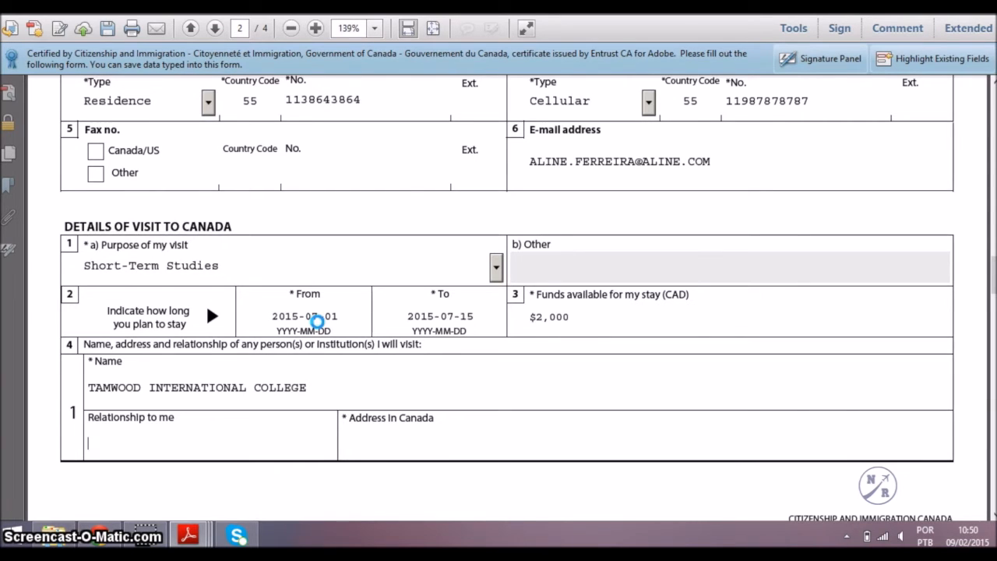
pyautogui.write('SCHOOL')
pyautogui.press('Tab')
pyautogui.write('909 BURRARD STREET #300, VANCOUVER, BC V6Z 2N2, CANADA')
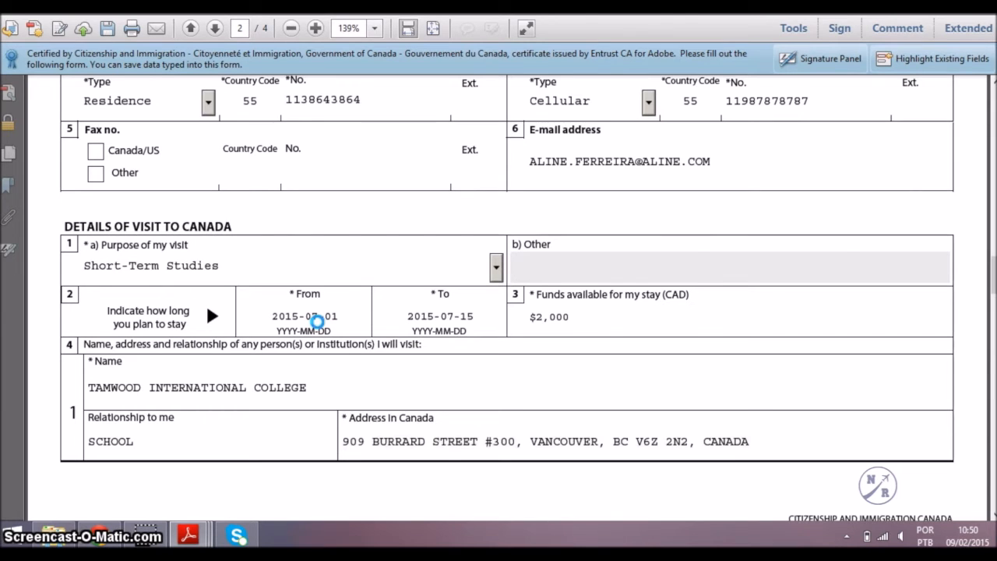
# Answer No to the background question and to post-secondary education.
pyautogui.scroll(-1, 317, 322)
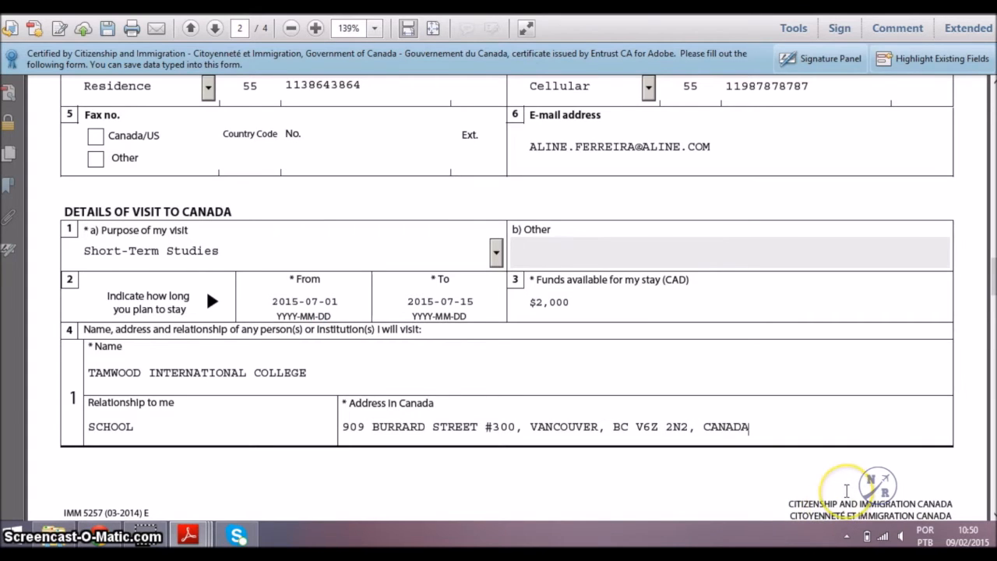
pyautogui.scroll(-5, 864, 425)
pyautogui.scroll(-6, 869, 435)
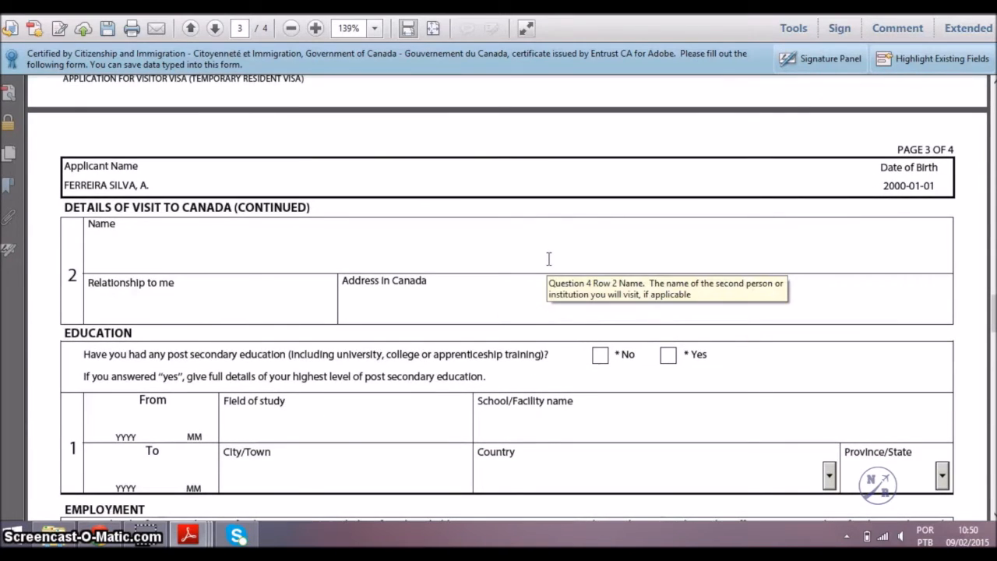
pyautogui.scroll(-3, 548, 258)
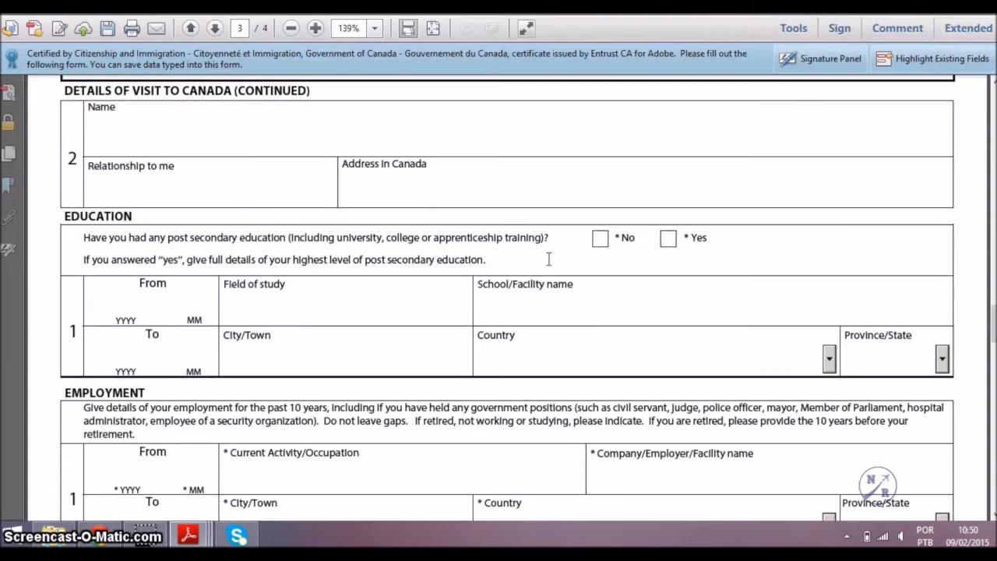
pyautogui.scroll(-2, 549, 259)
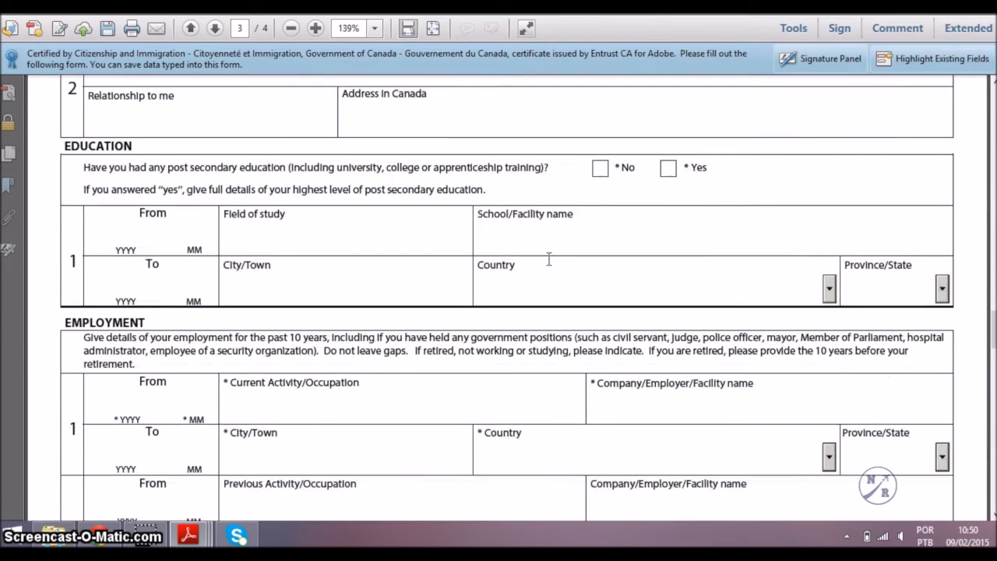
pyautogui.scroll(-1, 548, 265)
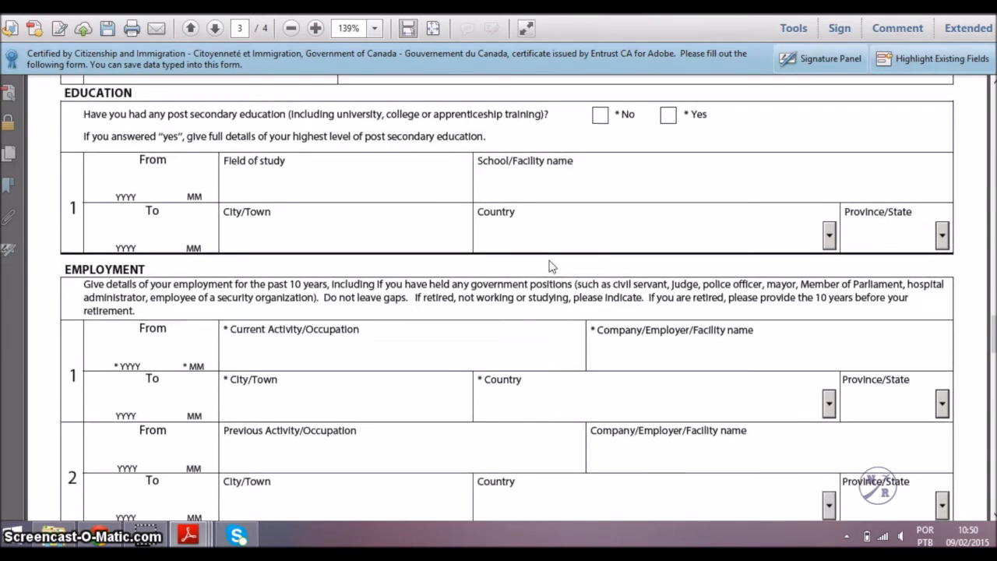
pyautogui.click(584, 230)
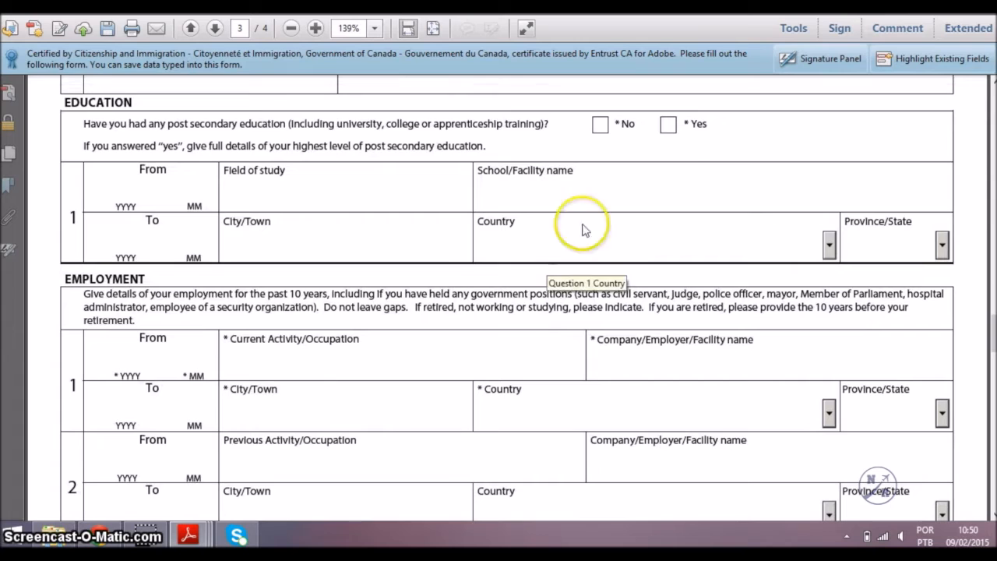
pyautogui.click(604, 124)
pyautogui.scroll(-3, 605, 125)
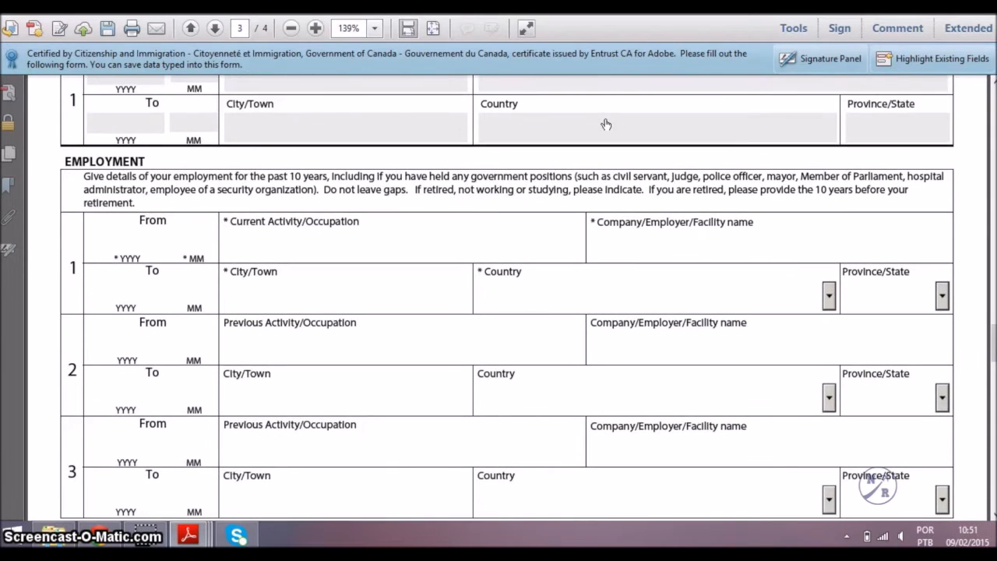
pyautogui.scroll(-1, 606, 125)
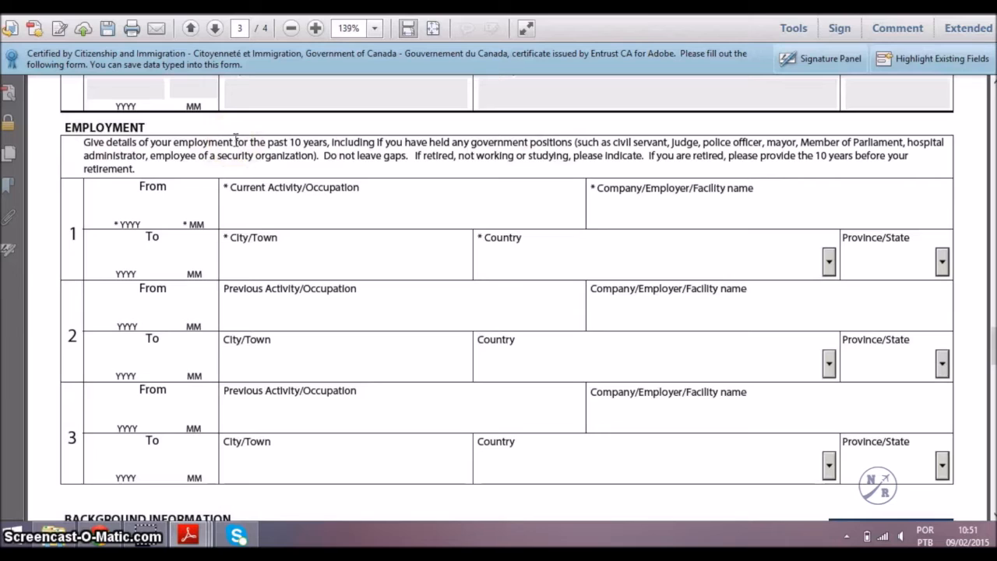
# Enter employment record 1 as student from 2009-01 to 2015-01.
pyautogui.click(134, 211)
pyautogui.write('2015')
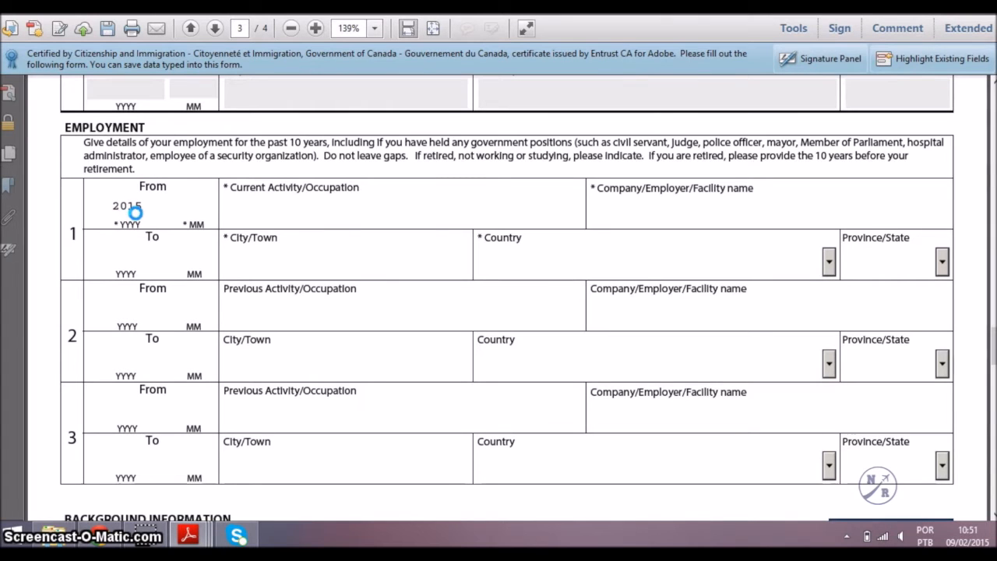
pyautogui.moveTo(145, 207); pyautogui.dragTo(124, 203)
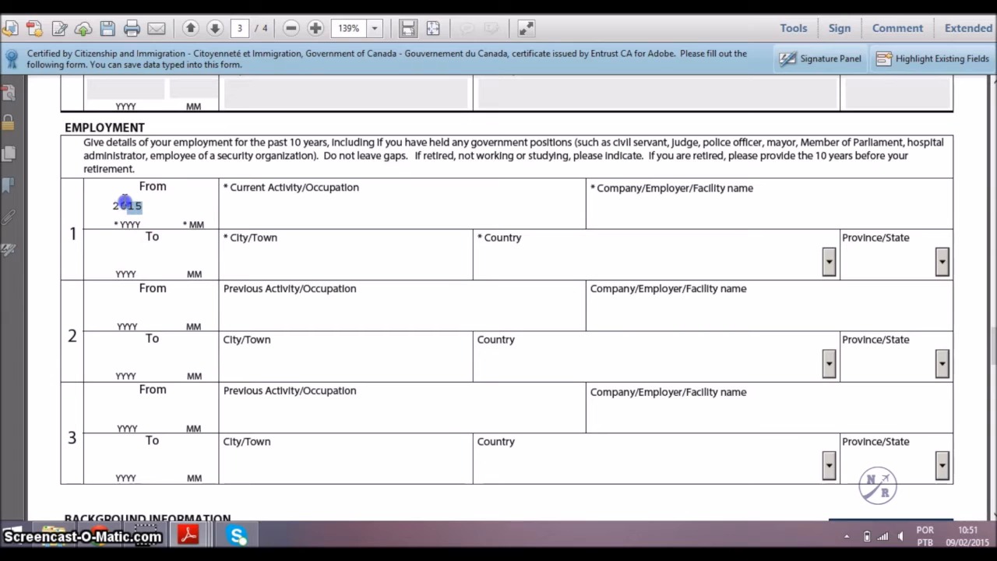
pyautogui.write('009')
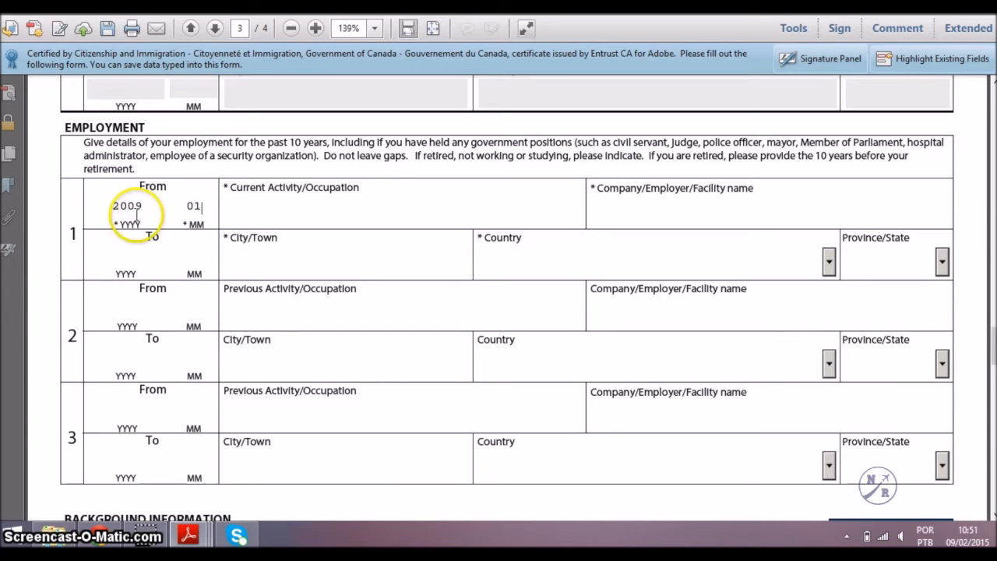
pyautogui.click(132, 261)
pyautogui.write('201501')
pyautogui.click(302, 216)
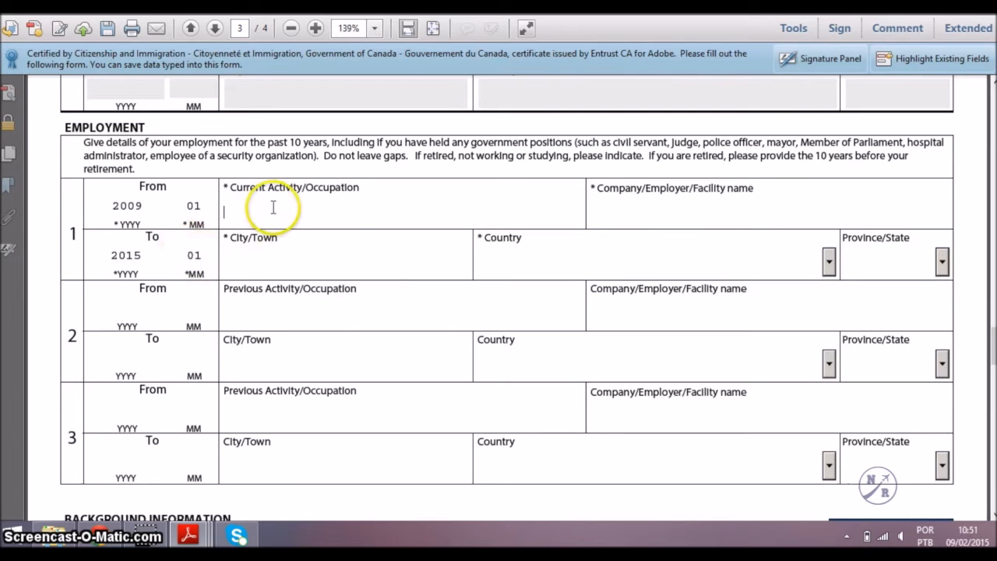
pyautogui.write('STUDENT')
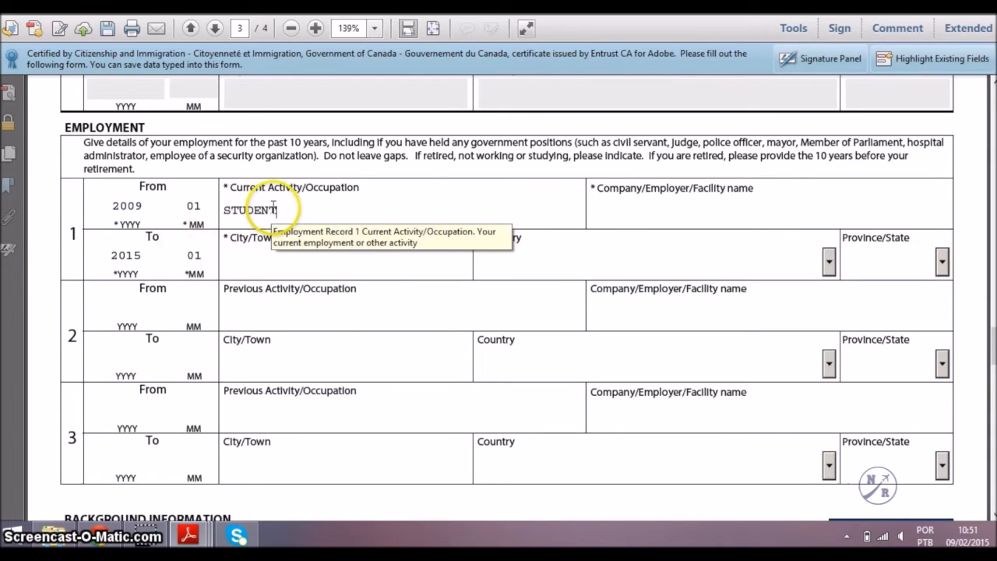
# Set the employer to Escola do Bairro in Sao Paulo, Brazil.
pyautogui.click(737, 210)
pyautogui.write('ESCOLA DO BAIRR')
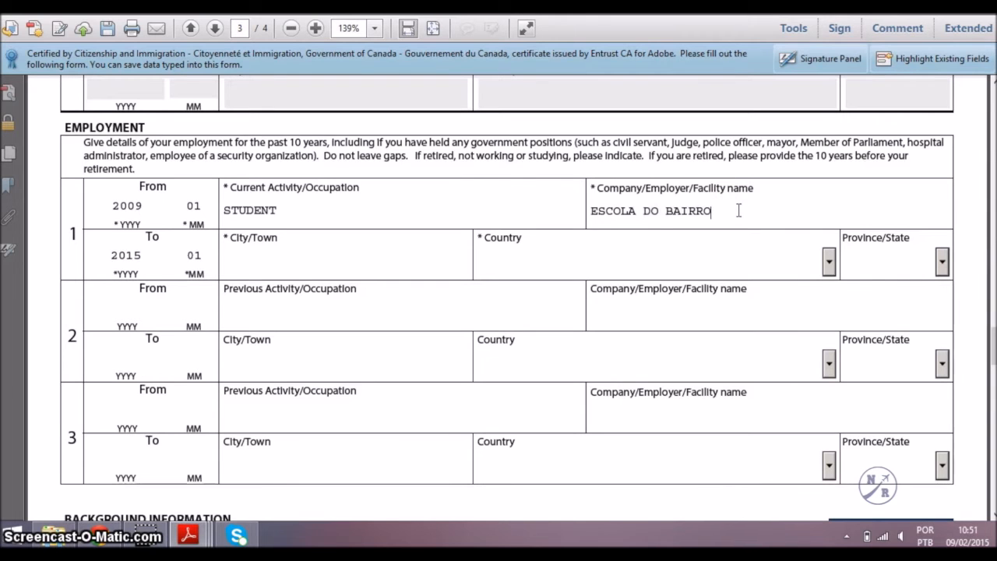
pyautogui.write('O')
pyautogui.click(453, 251)
pyautogui.write('SAO')
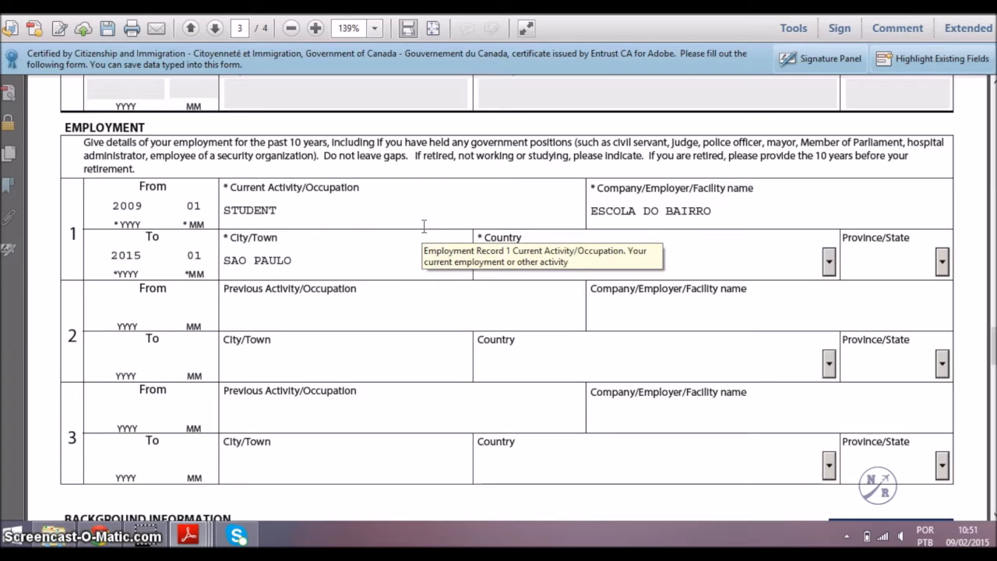
pyautogui.click(424, 227)
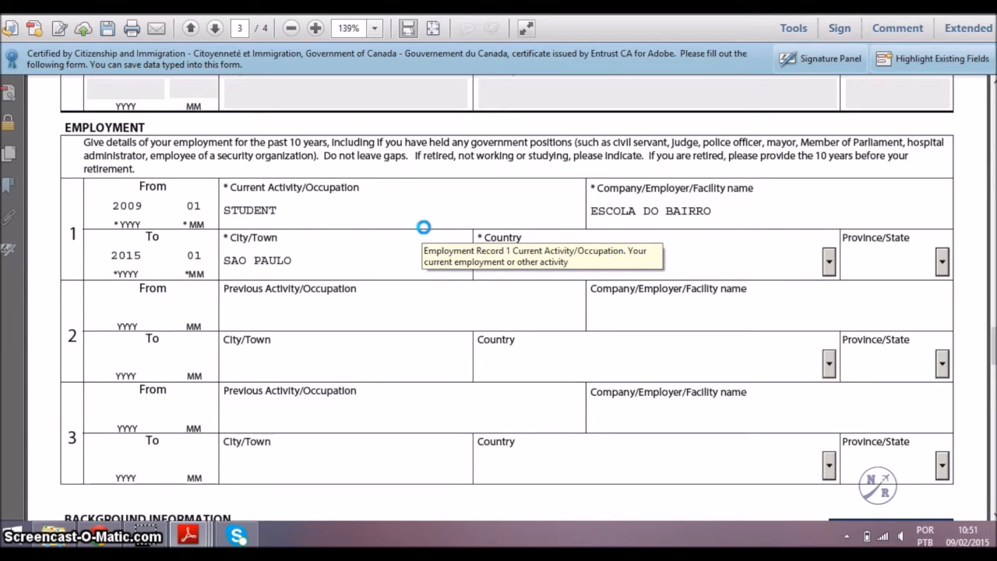
pyautogui.click(568, 264)
pyautogui.press('b')
pyautogui.press('b')
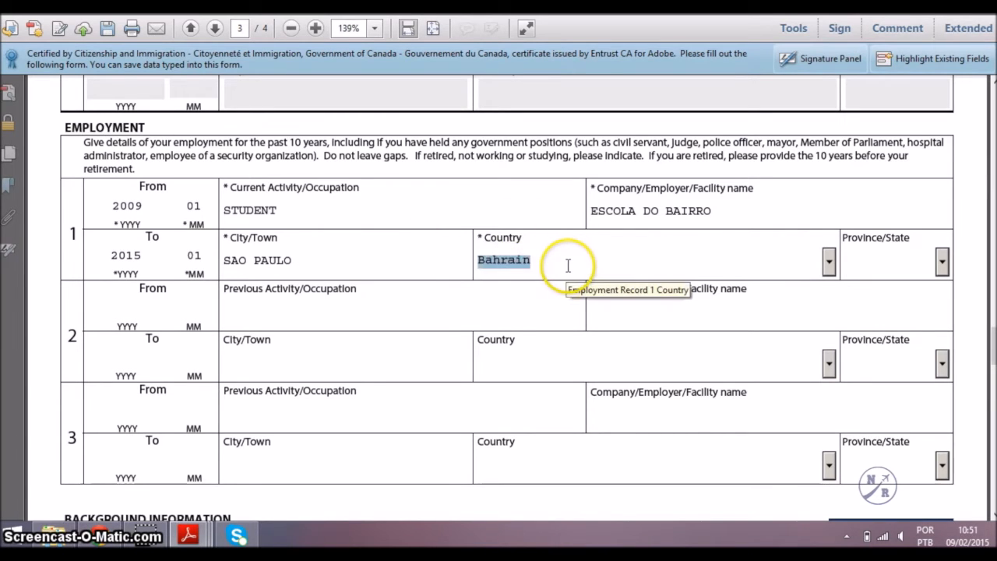
pyautogui.press('b')
pyautogui.press('b')
pyautogui.press('b')
pyautogui.press('b')
pyautogui.press('b')
pyautogui.press('b')
pyautogui.press('b')
pyautogui.press('b')
pyautogui.press('b')
pyautogui.press('b')
pyautogui.press('b')
pyautogui.press('b')
pyautogui.press('b')
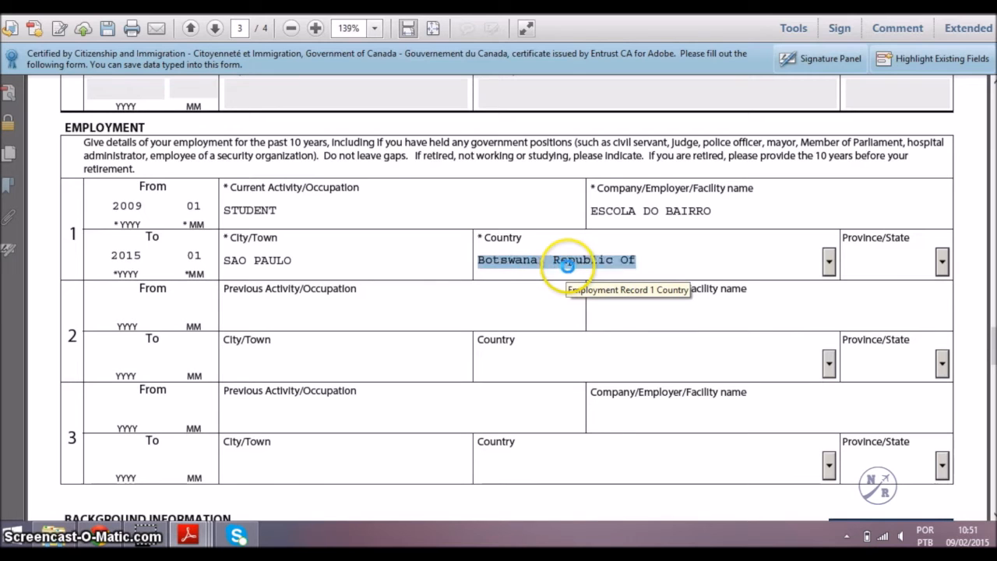
pyautogui.press('Tab')
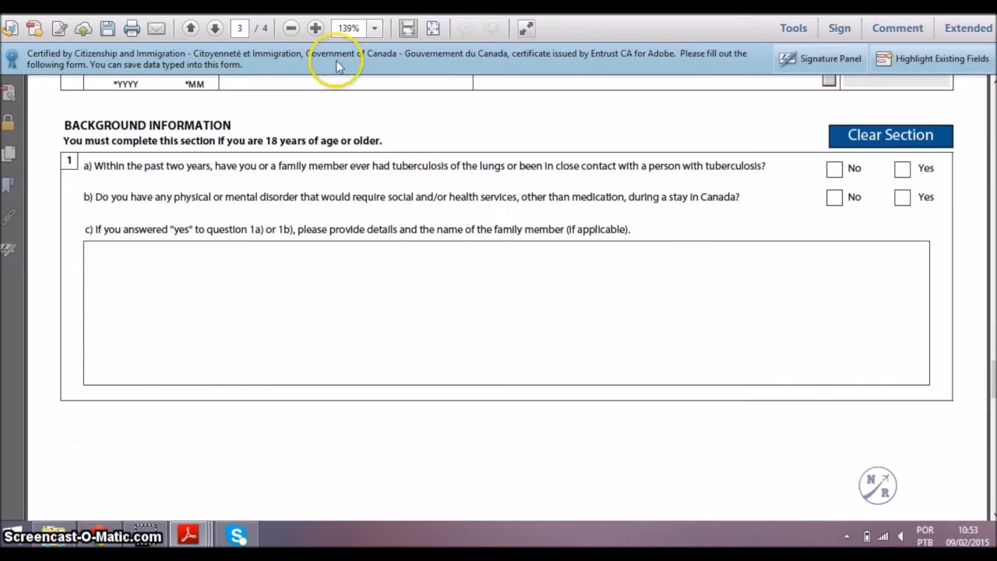
pyautogui.click(870, 150)
# Answer No to the tuberculosis, health, overstay, refusal, criminal, military, political violence and ill-treatment questions.
pyautogui.click(834, 168)
pyautogui.click(835, 201)
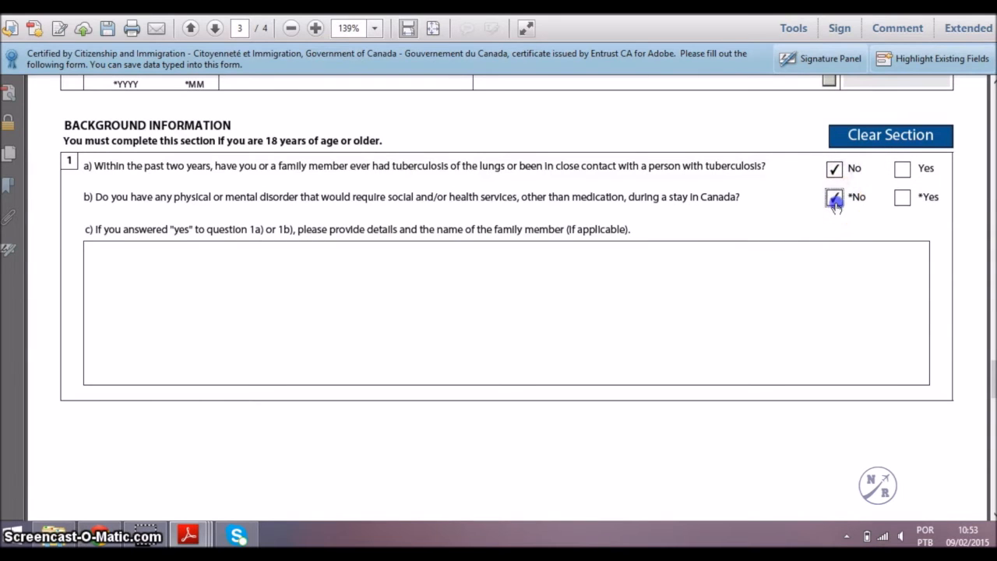
pyautogui.scroll(-6, 836, 205)
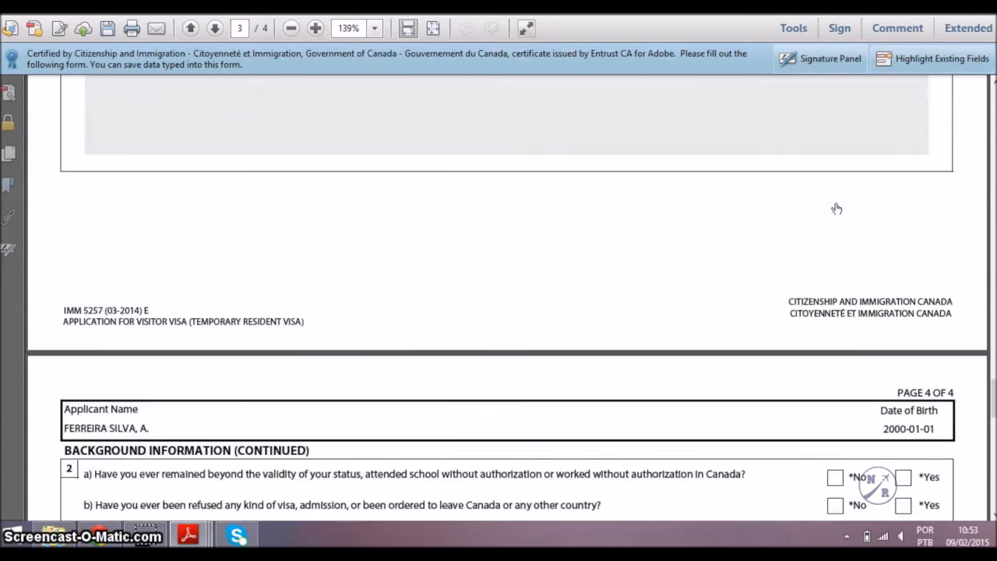
pyautogui.click(836, 289)
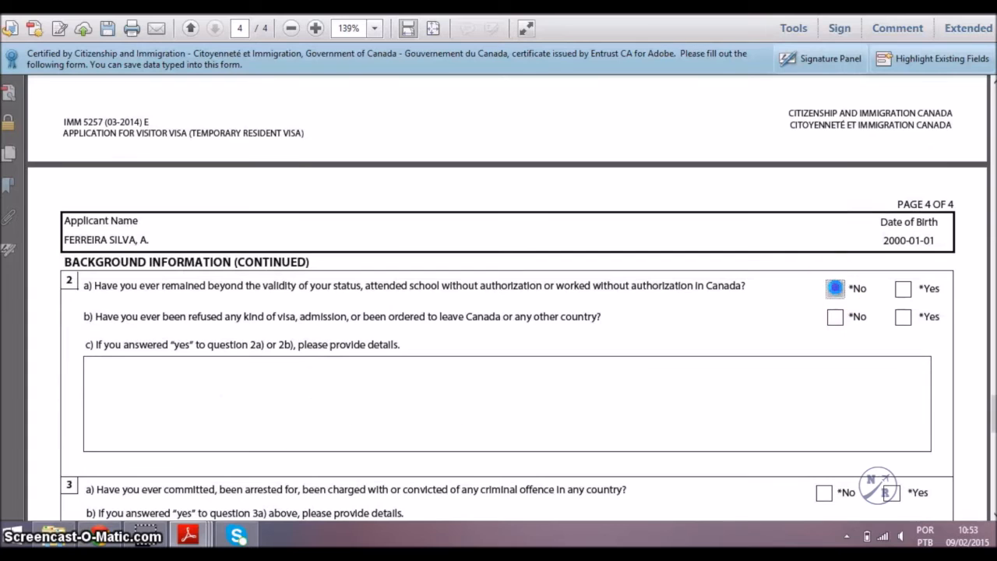
pyautogui.click(834, 318)
pyautogui.scroll(-5, 833, 324)
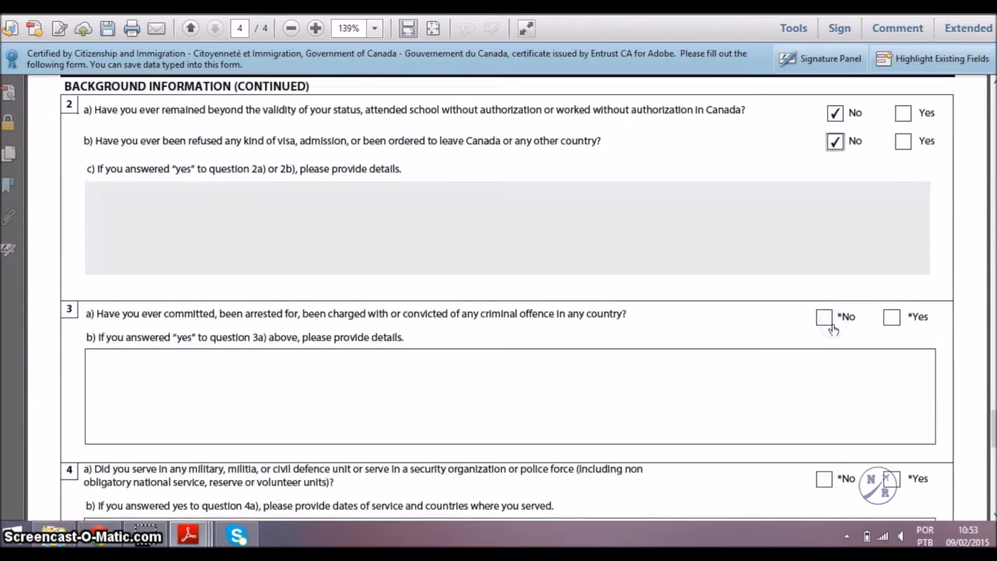
pyautogui.click(824, 220)
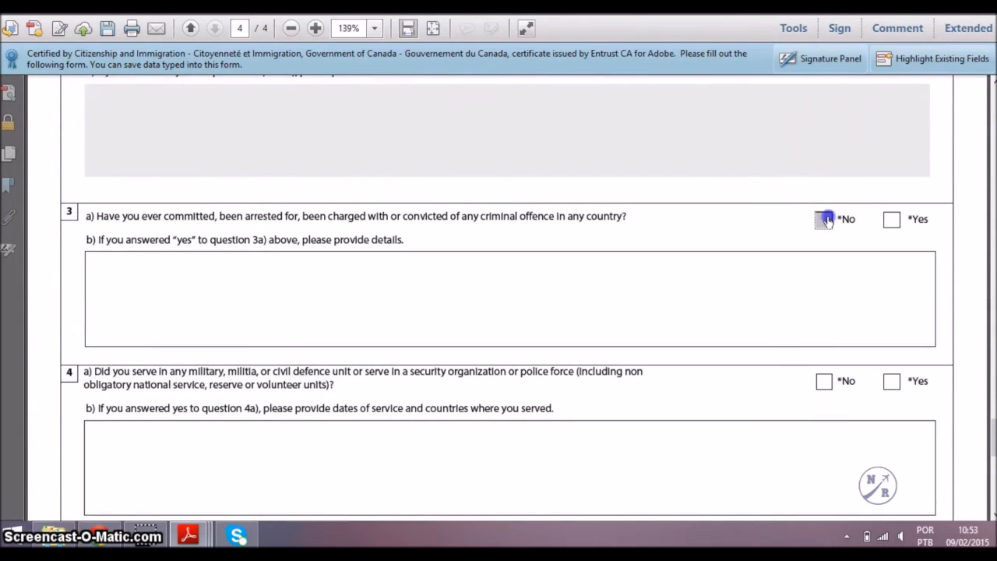
pyautogui.click(824, 381)
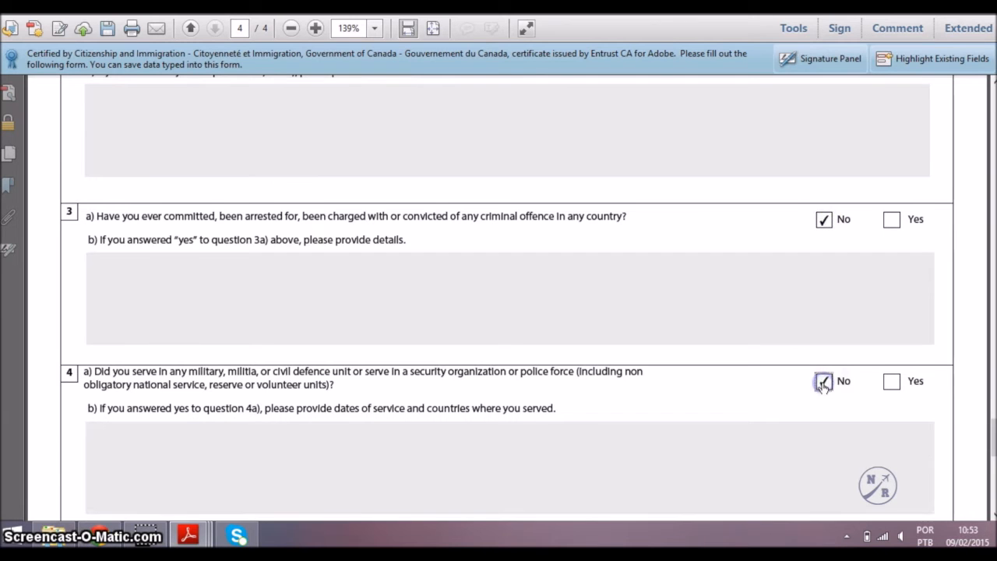
pyautogui.scroll(-3, 824, 386)
pyautogui.scroll(-3, 824, 388)
pyautogui.click(825, 263)
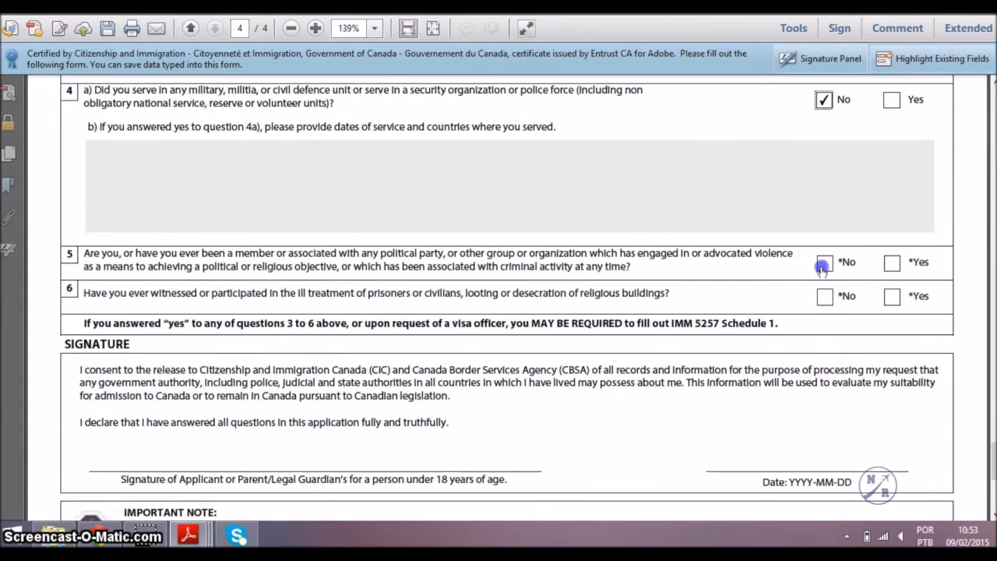
pyautogui.click(824, 298)
pyautogui.scroll(-3, 797, 416)
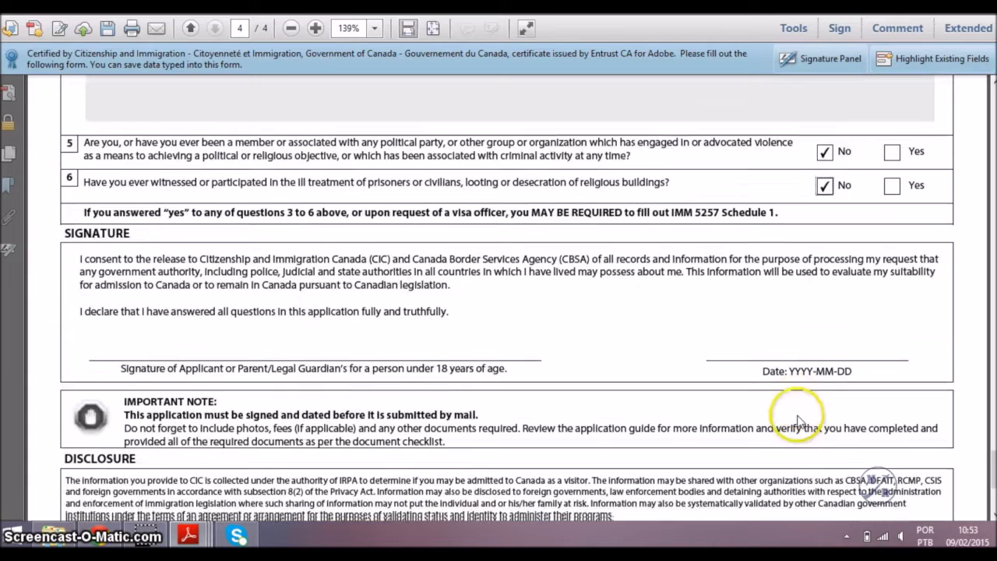
# Enter 2015-02-28 as the signature date, correcting the mistyped day.
pyautogui.click(805, 356)
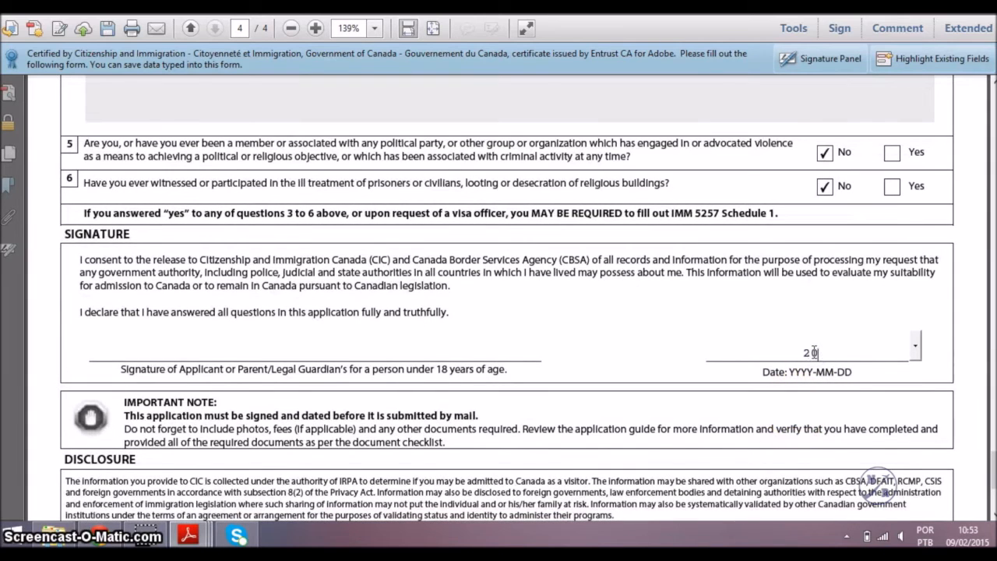
pyautogui.write('2015-02-3')
pyautogui.click(814, 353)
pyautogui.press('BackSpace')
pyautogui.write('28')
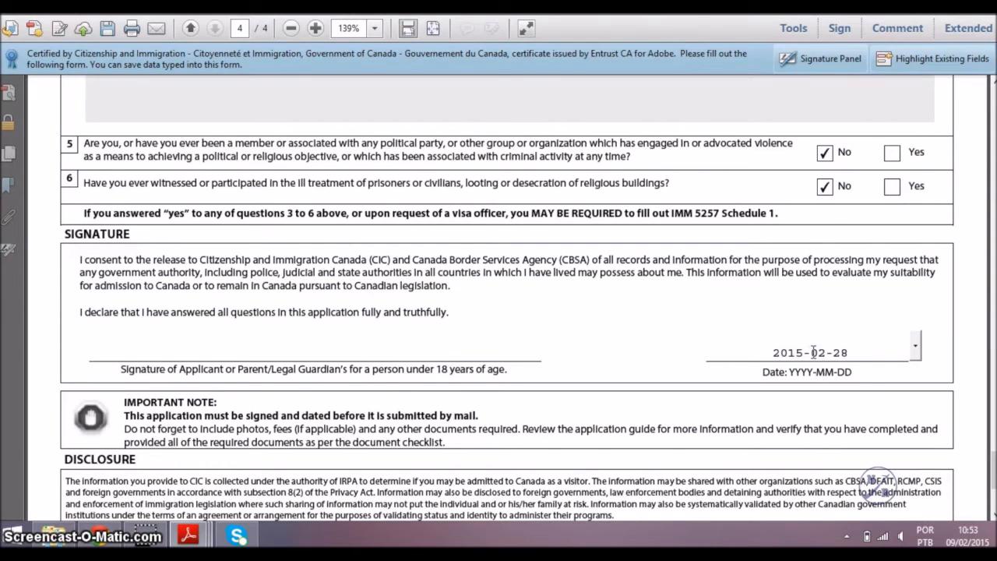
pyautogui.scroll(-6, 814, 352)
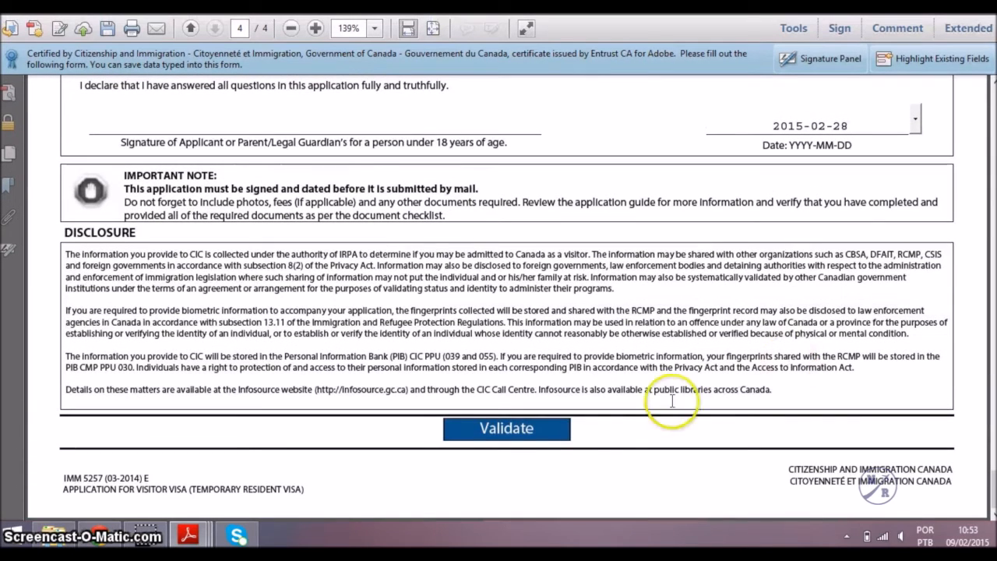
# Validate the visa application, review the generated barcode page, then open and close the Print dialog.
pyautogui.click(544, 428)
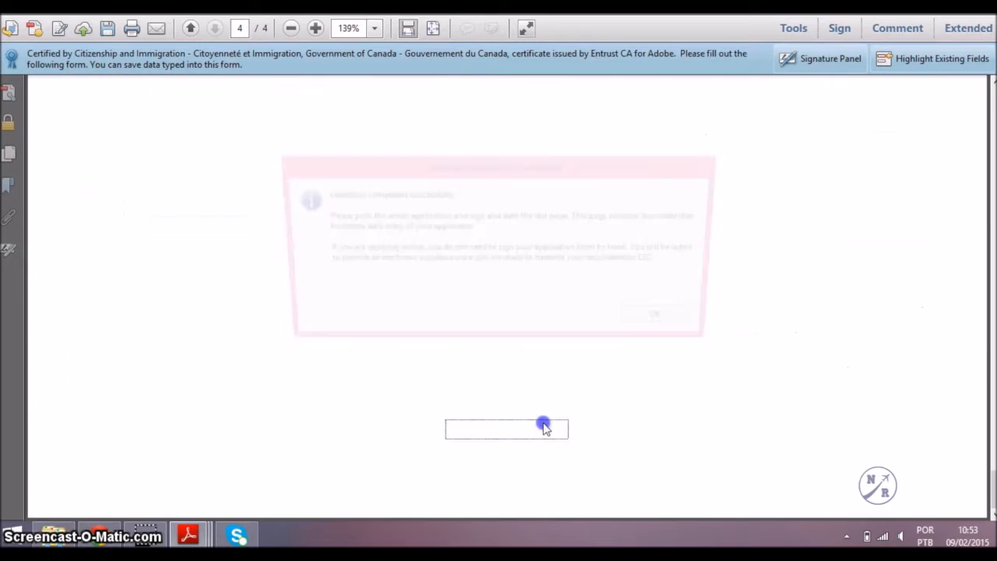
pyautogui.click(702, 320)
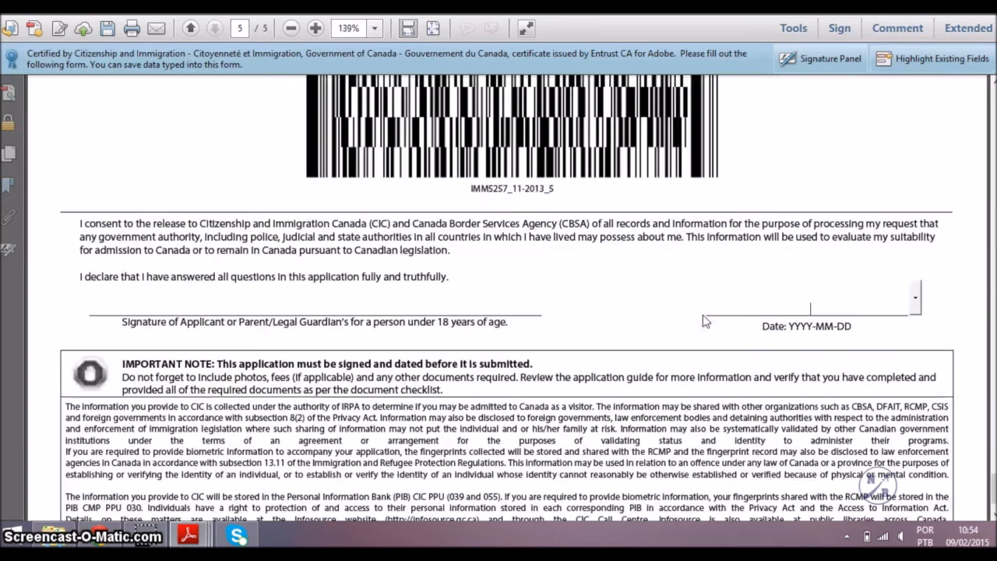
pyautogui.write('2015-02-28')
pyautogui.scroll(-1, 705, 322)
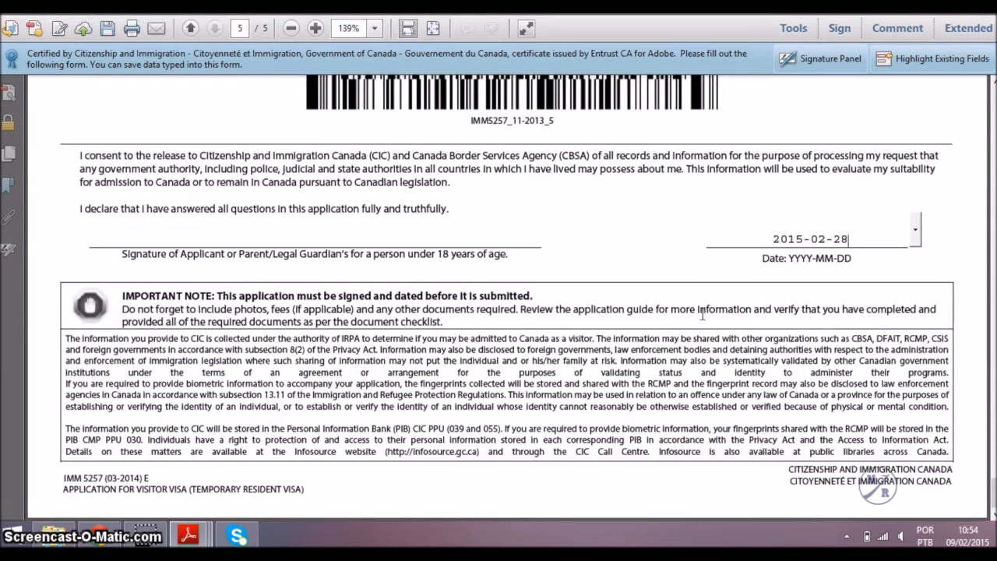
pyautogui.scroll(4, 705, 322)
pyautogui.scroll(2, 701, 311)
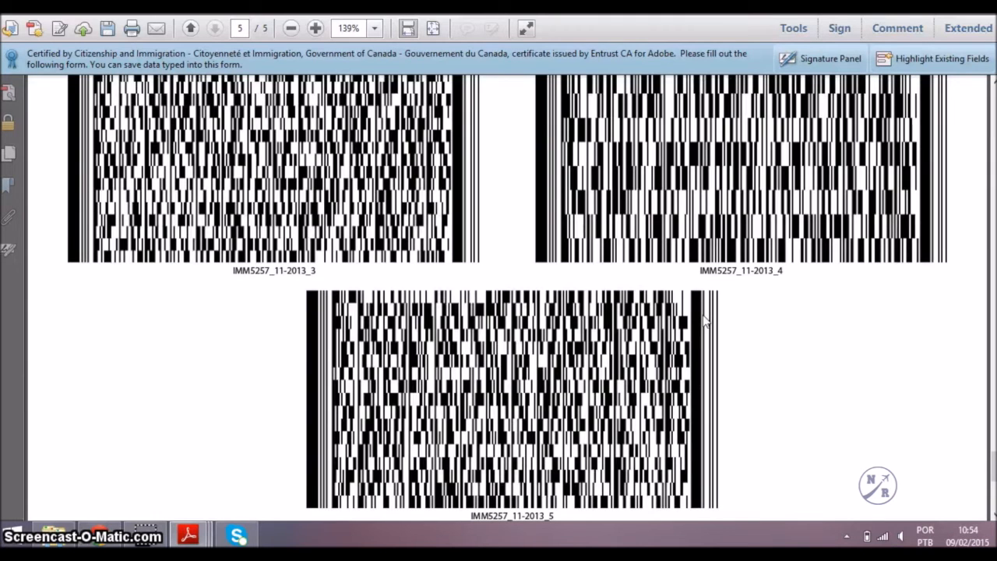
pyautogui.hotkey('ctrl', 'p')
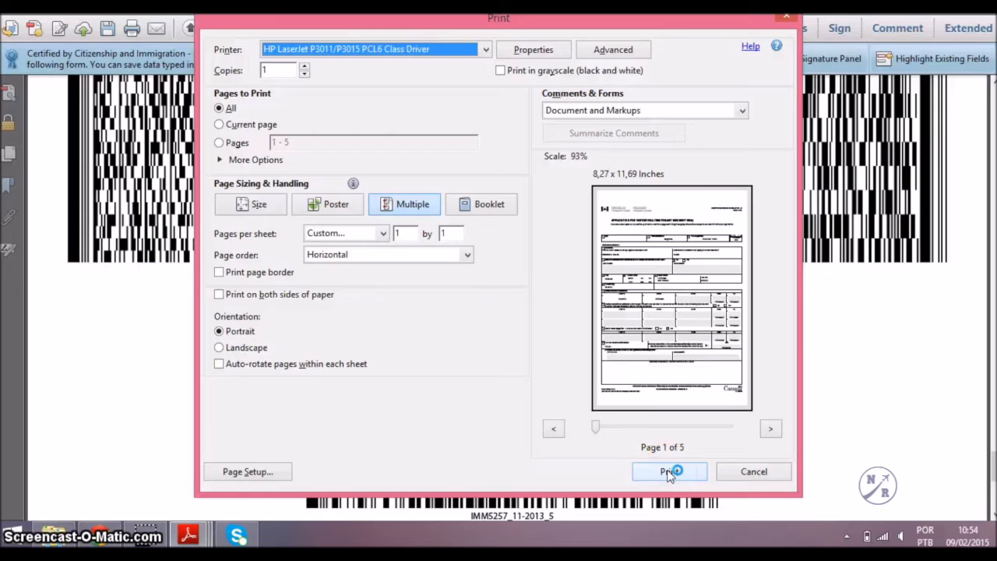
pyautogui.click(753, 472)
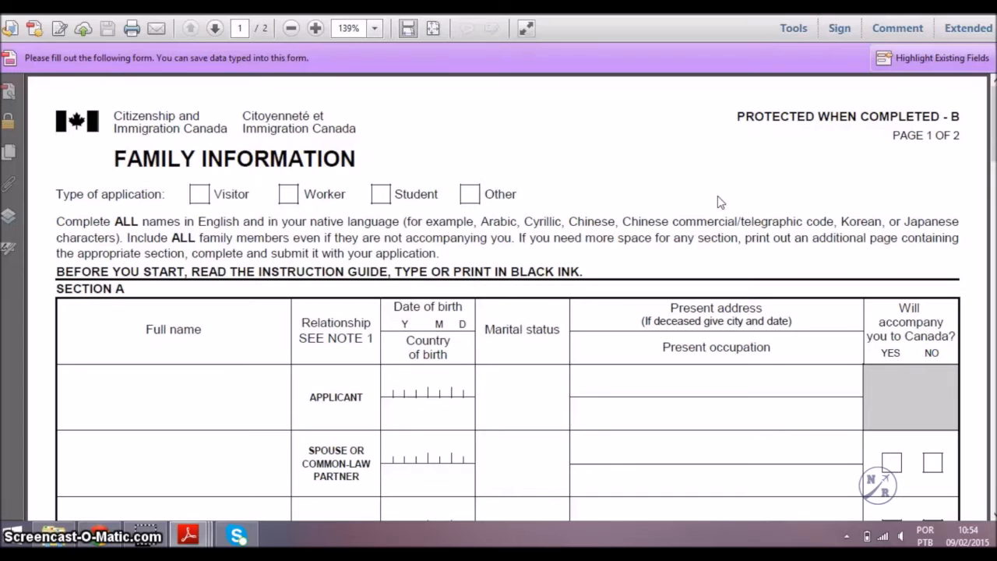
# Mark the application as Visitor and enter the applicant's name, birth date, Brazil, single and address.
pyautogui.click(199, 196)
pyautogui.scroll(-3, 200, 203)
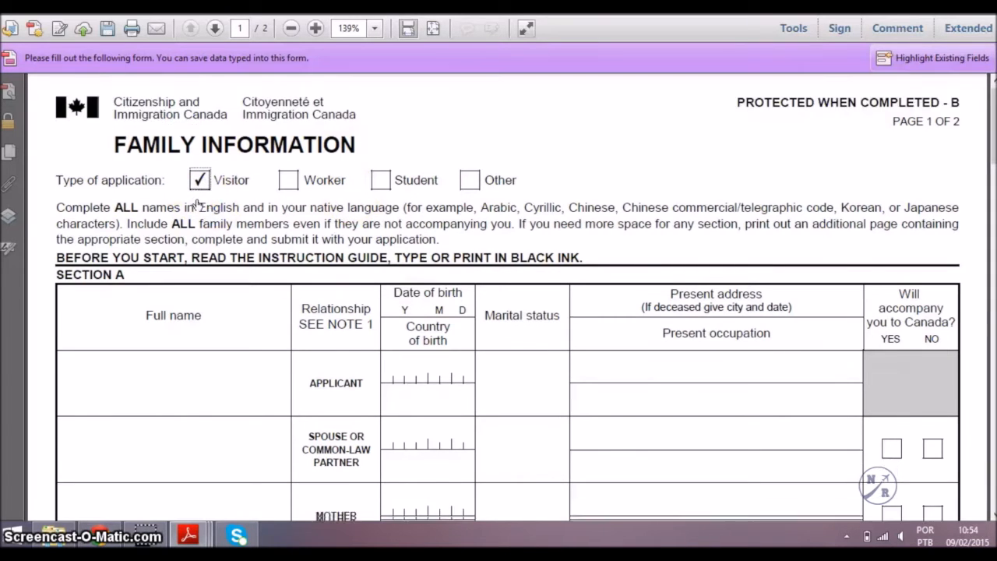
pyautogui.click(175, 313)
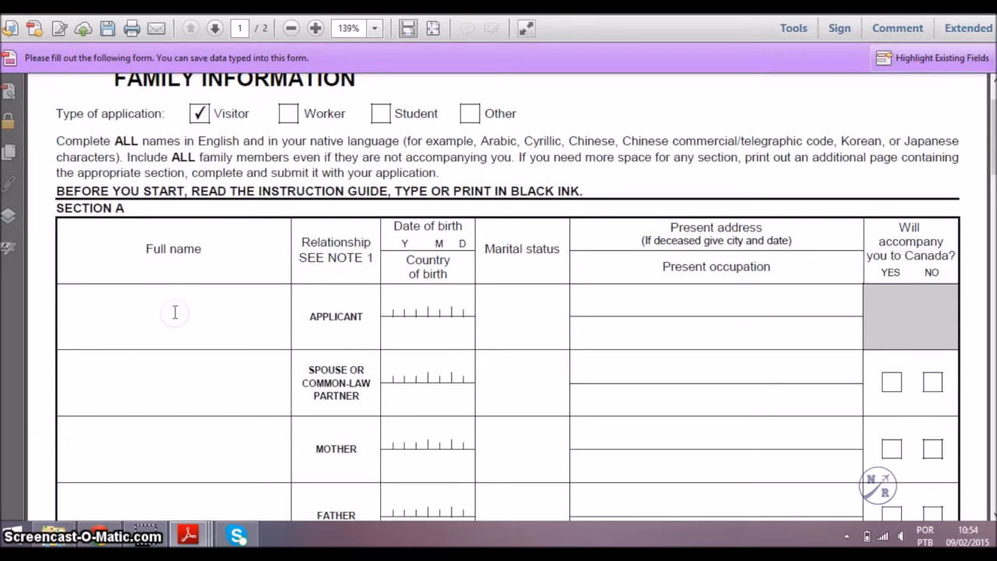
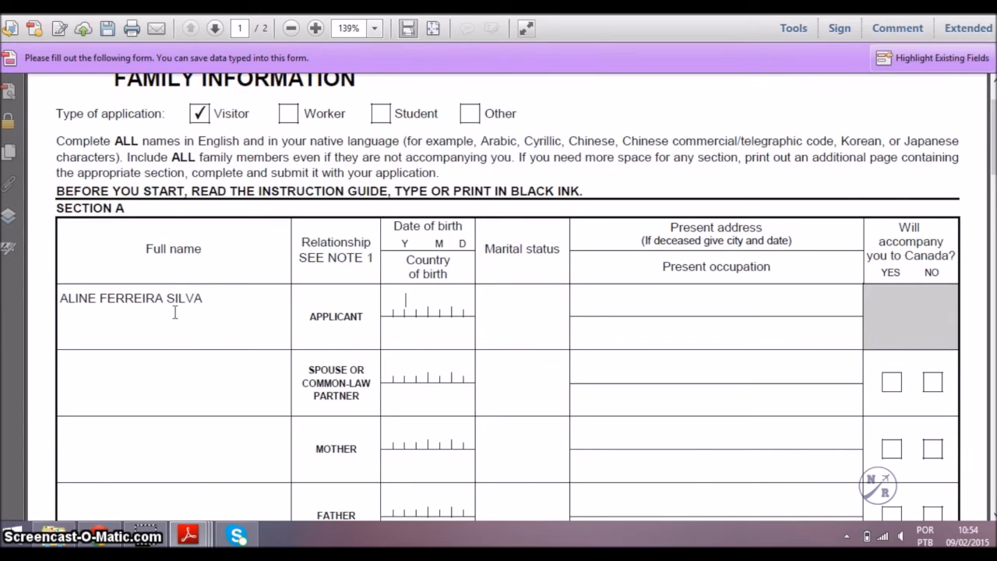
pyautogui.press('Tab')
pyautogui.write('200')
pyautogui.click(414, 297)
pyautogui.write('00101')
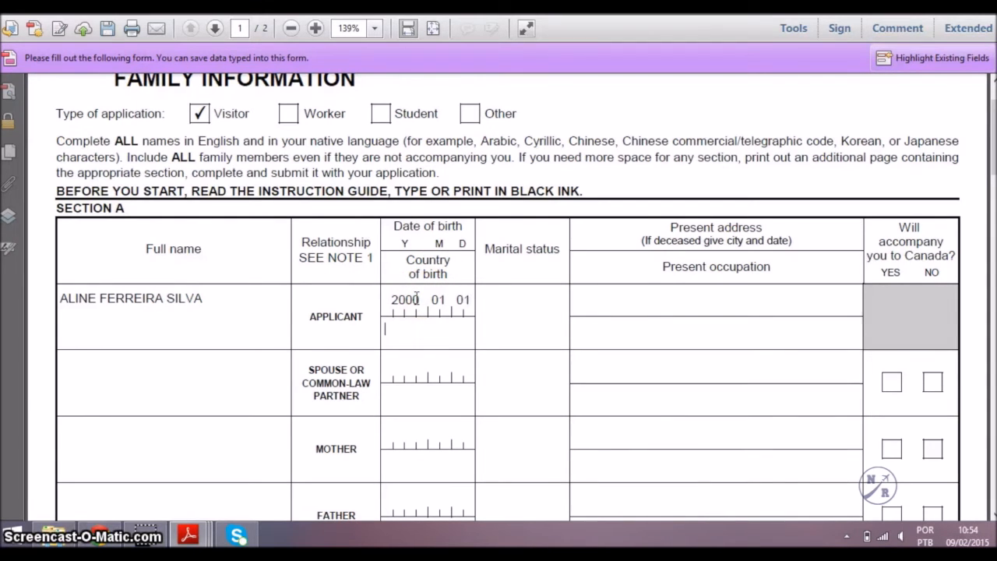
pyautogui.write('BRAZIL')
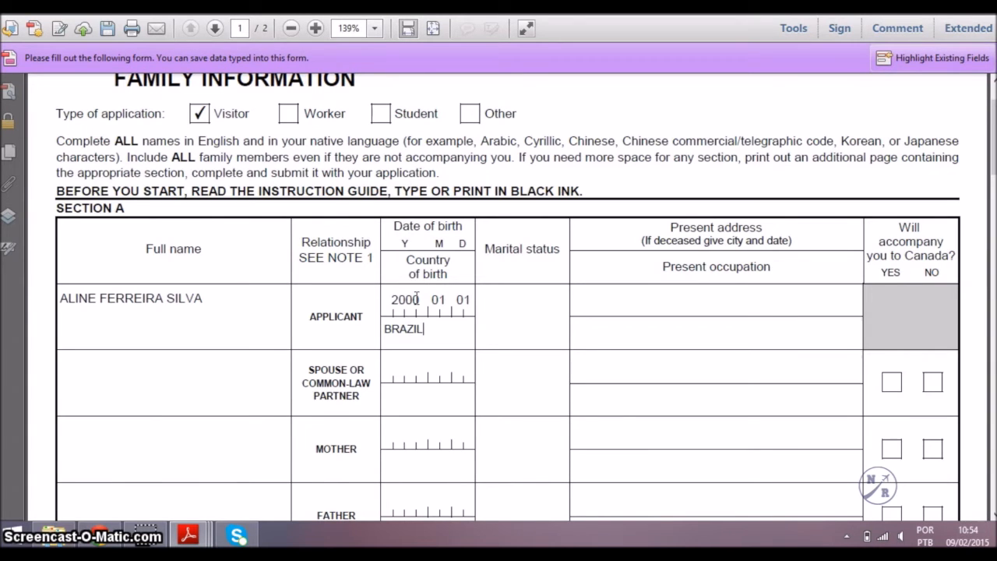
pyautogui.write('SINGLE')
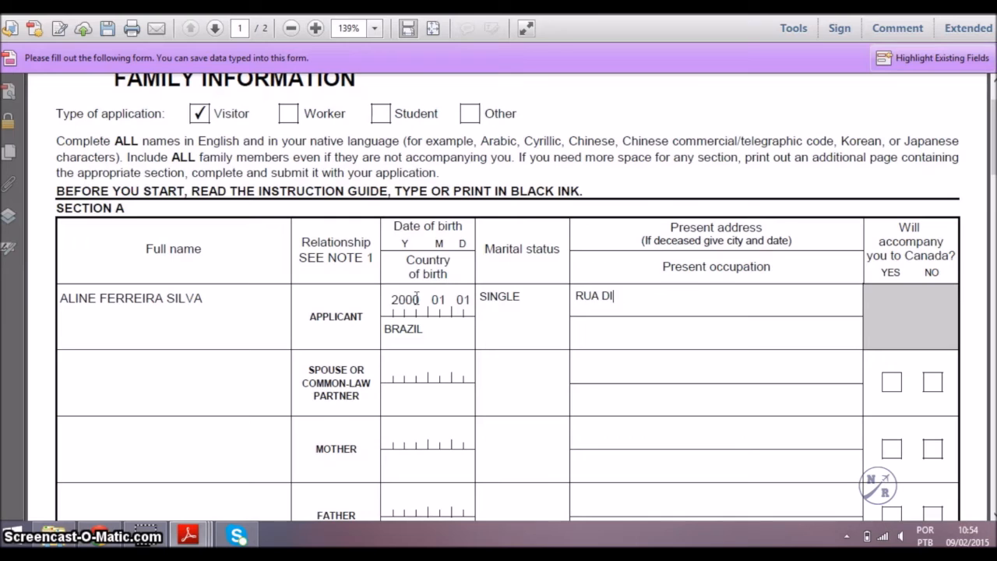
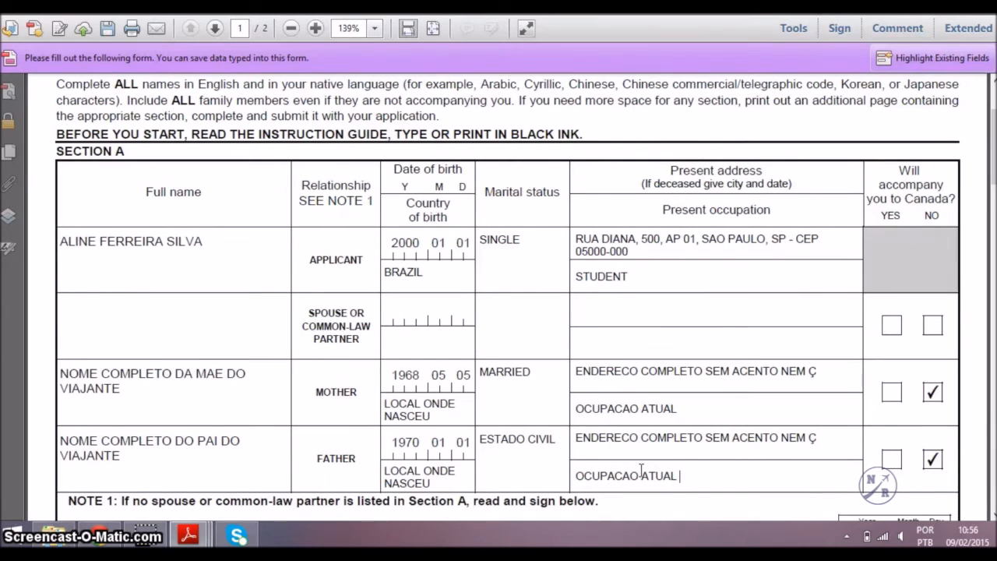
# Enter 2015 in the date fields under Note 1 (no spouse) and Note 2 (no children).
pyautogui.scroll(-3, 641, 470)
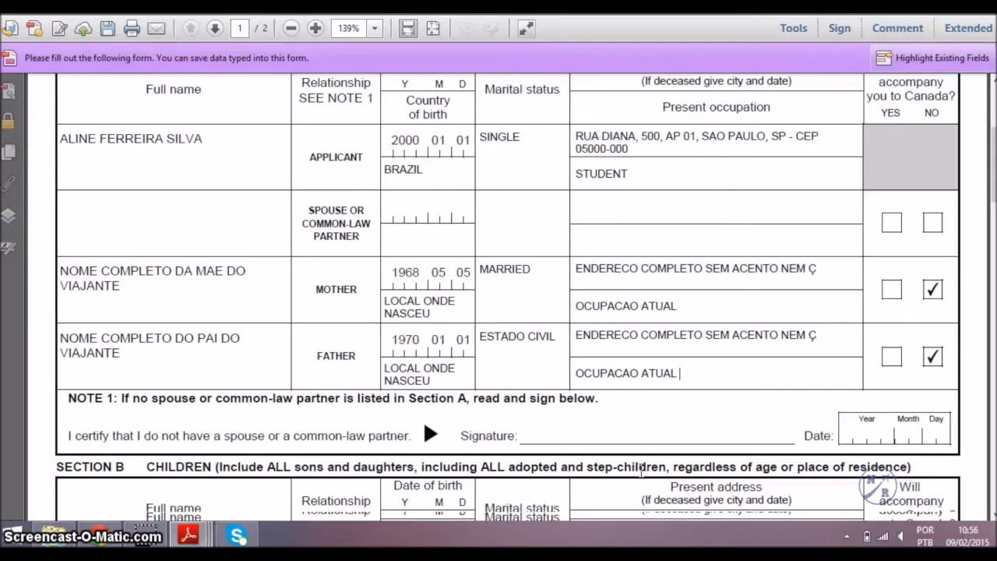
pyautogui.scroll(-1, 642, 470)
pyautogui.scroll(-2, 642, 470)
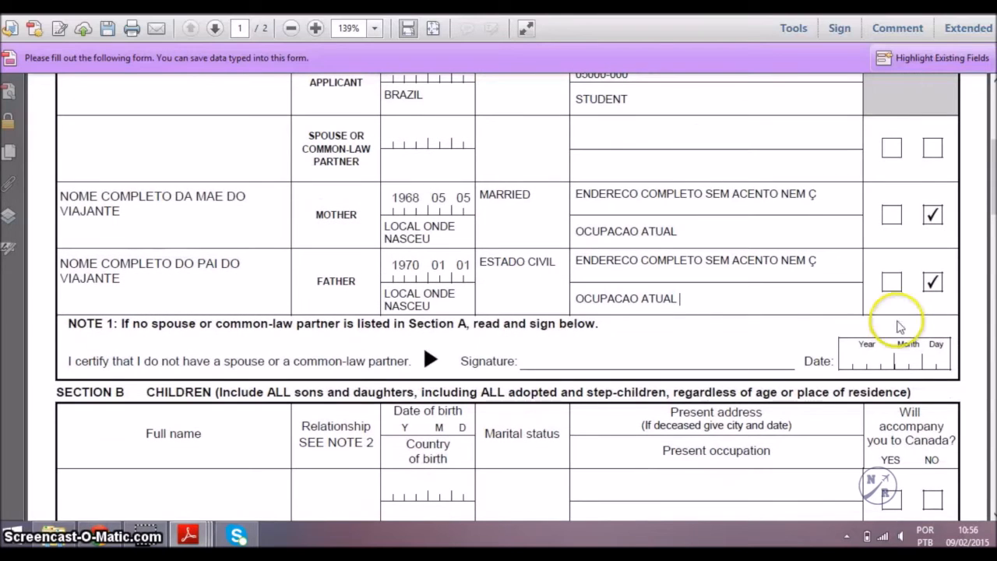
pyautogui.click(873, 358)
pyautogui.write('2015')
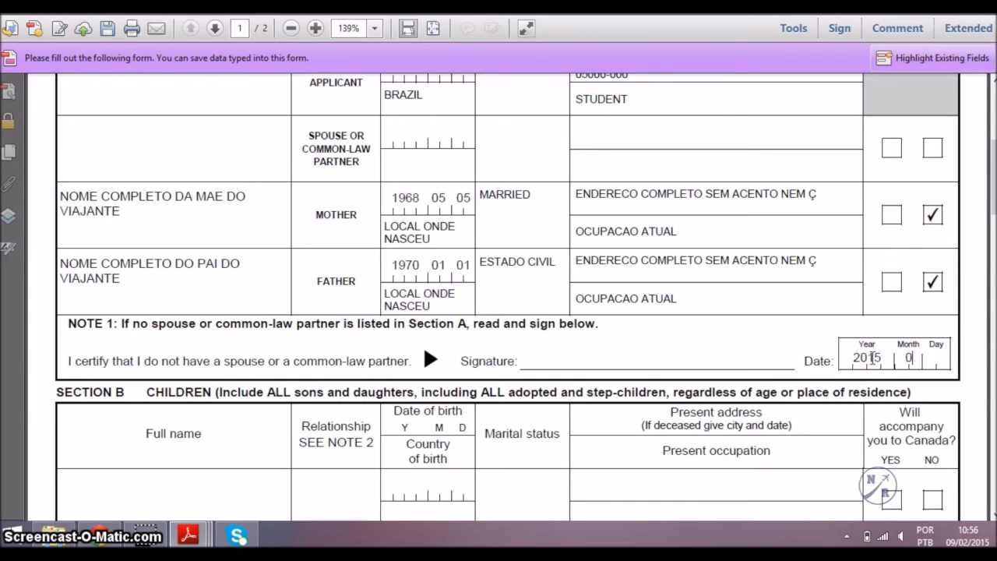
pyautogui.scroll(-5, 873, 357)
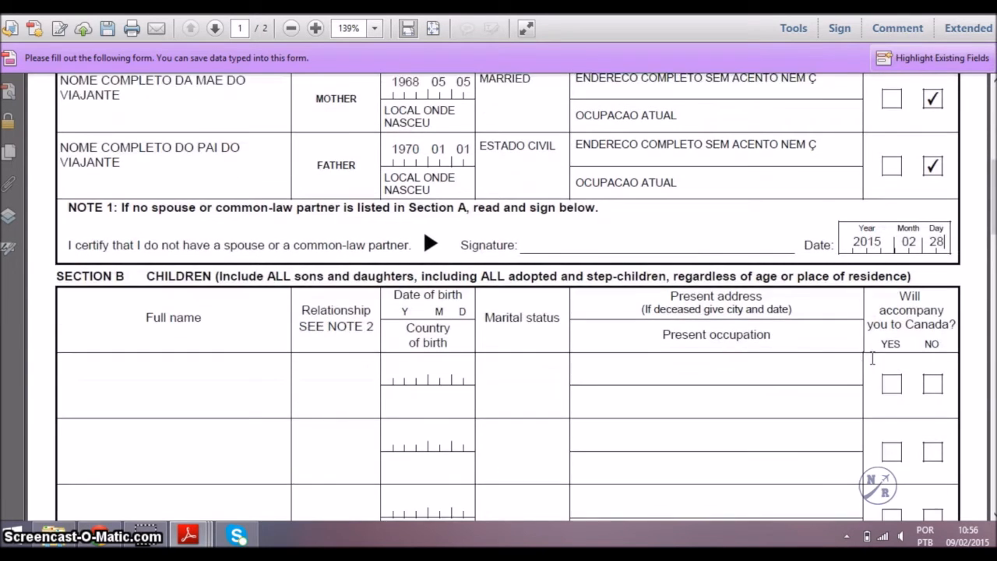
pyautogui.scroll(-10, 644, 392)
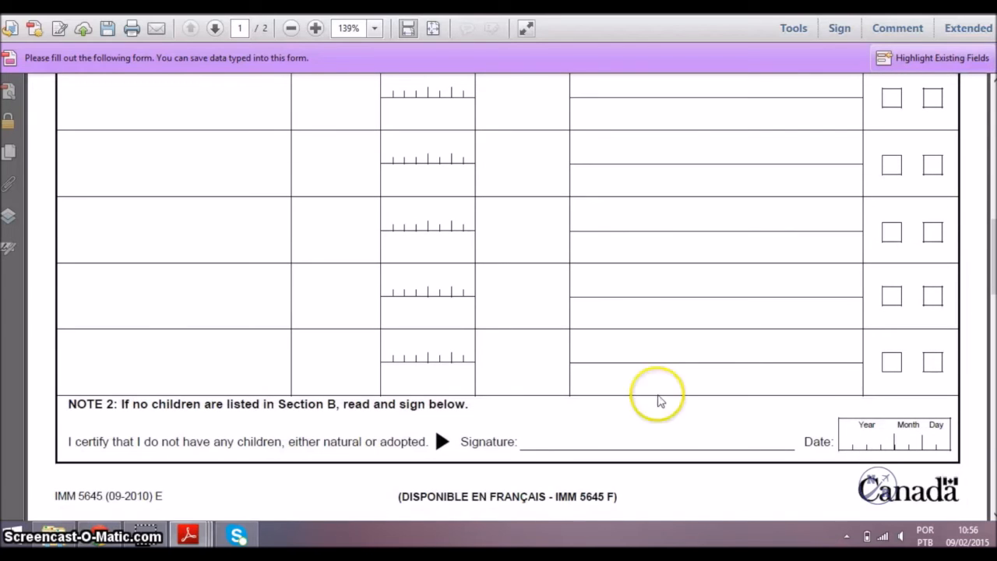
pyautogui.click(866, 442)
pyautogui.write('2015')
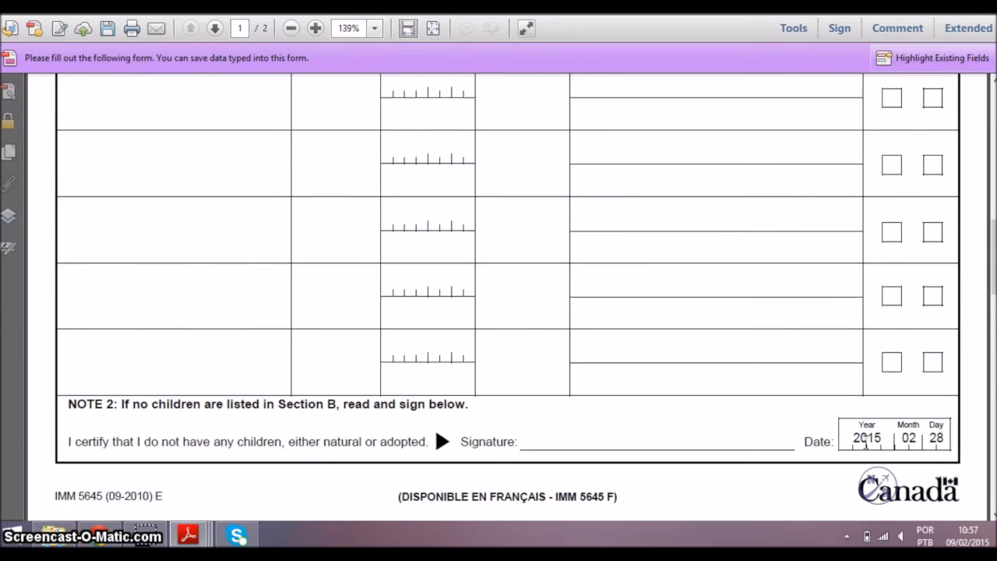
pyautogui.scroll(-8, 199, 328)
# Fill the first sibling row: full name, SISTER / BROTHER, 1999 01 01, Brazil, address and occupation.
pyautogui.click(209, 289)
pyautogui.write('NOME DOS IRMAO')
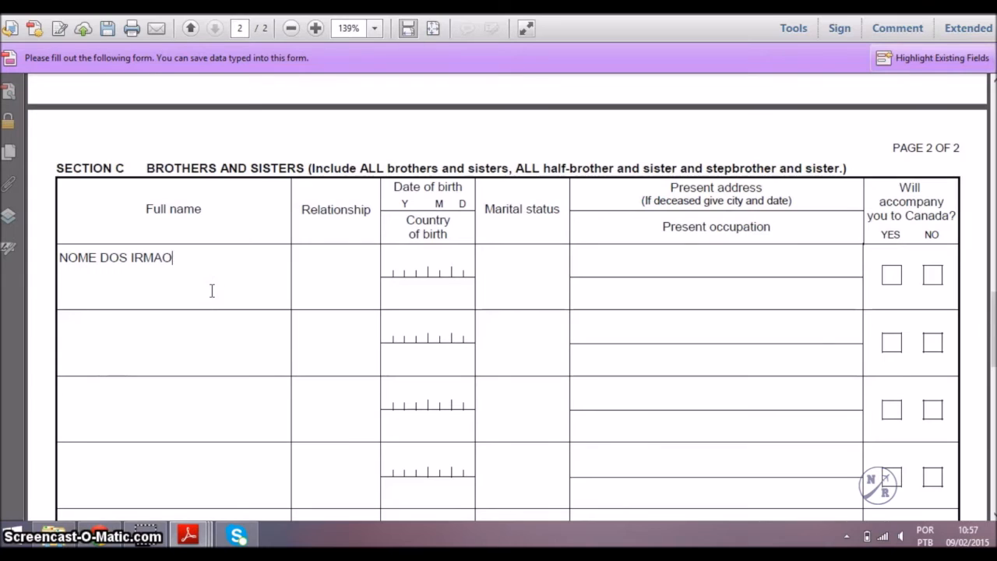
pyautogui.write('S COMPLETOS')
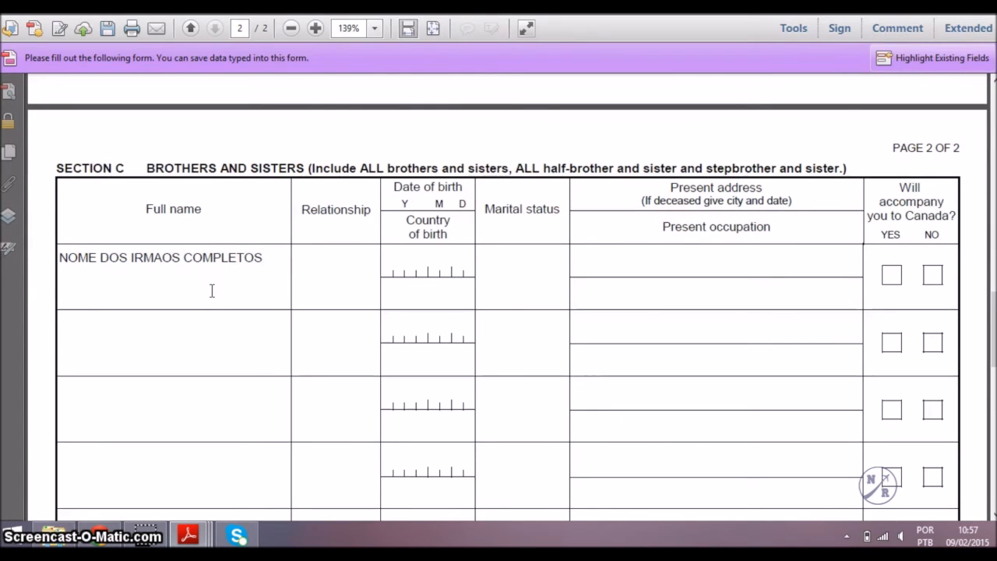
pyautogui.write('SISTER / BROTHER')
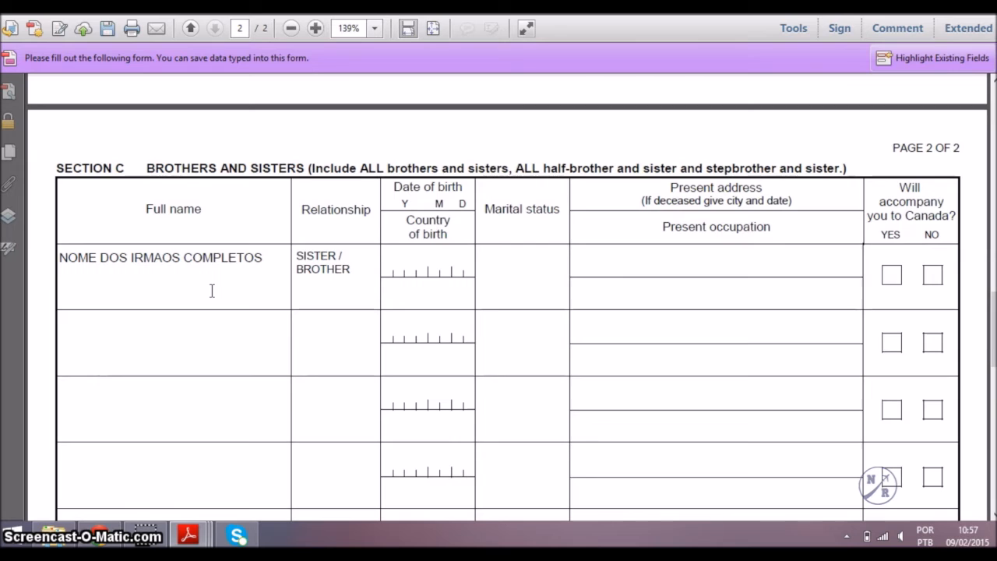
pyautogui.press('Tab')
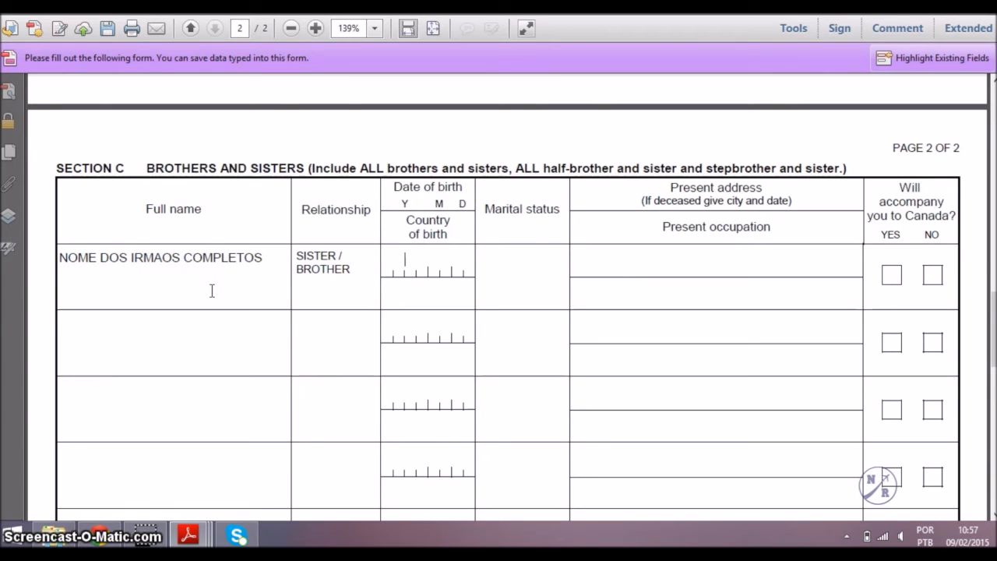
pyautogui.write('1')
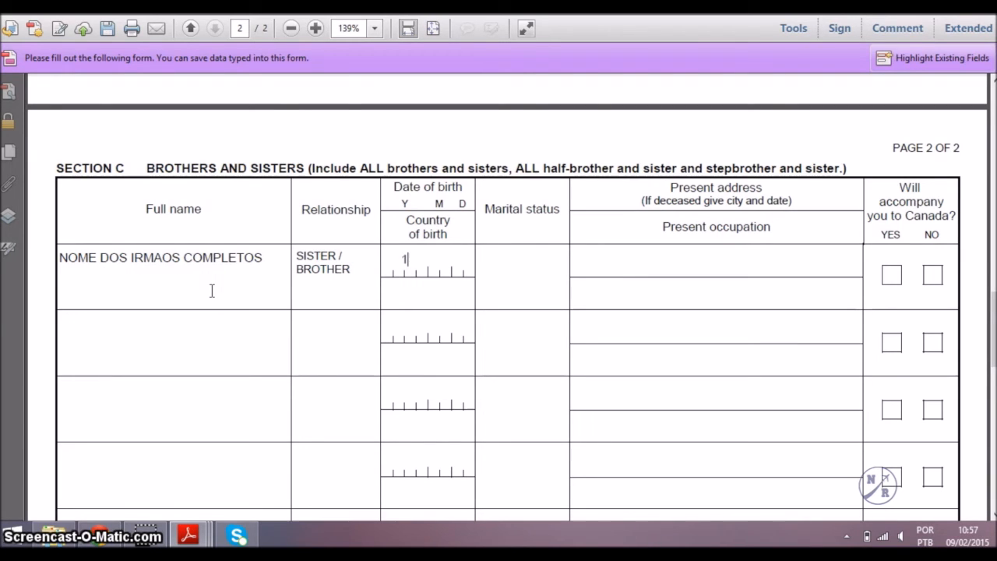
pyautogui.write('9990')
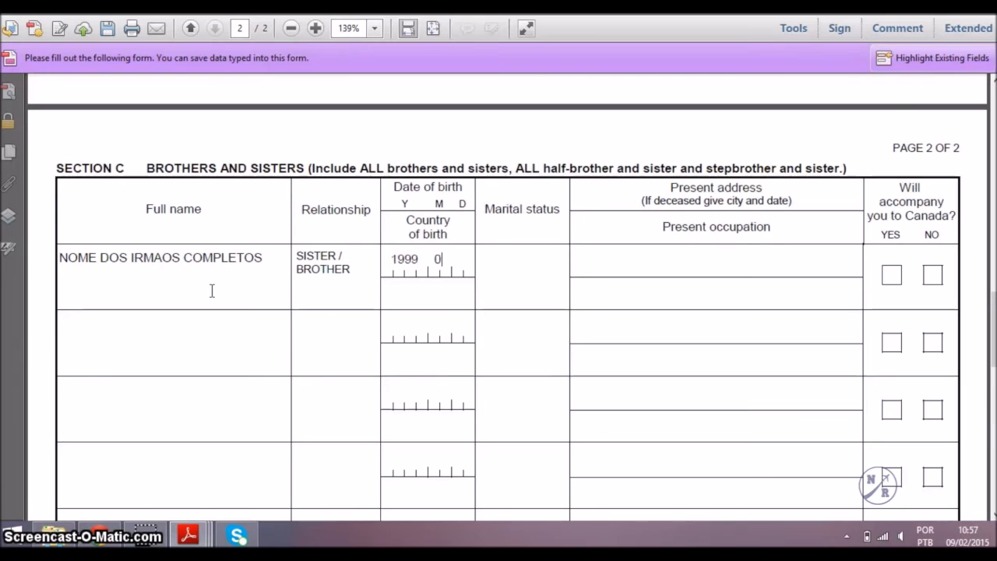
pyautogui.write('101BRAZIL')
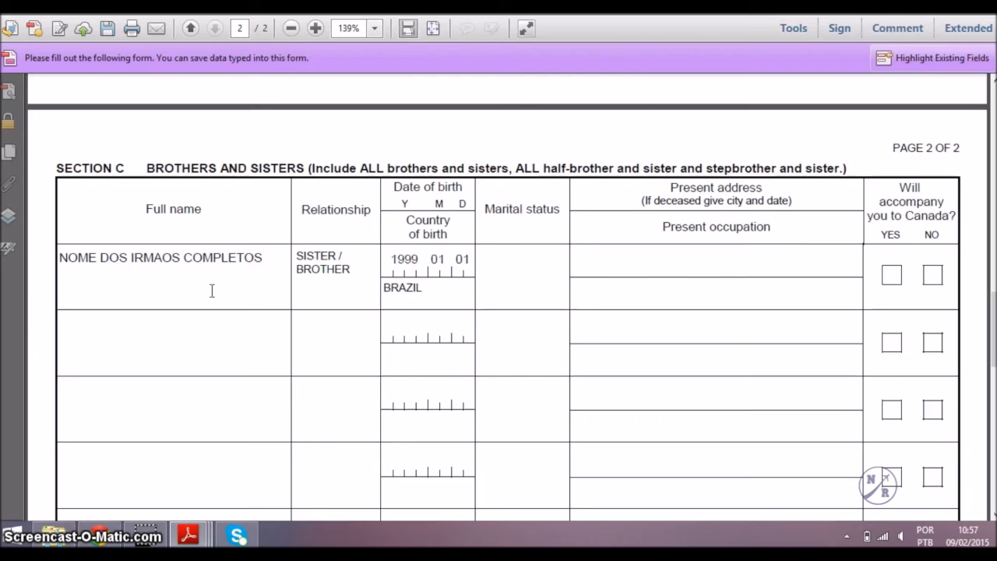
pyautogui.press('Tab')
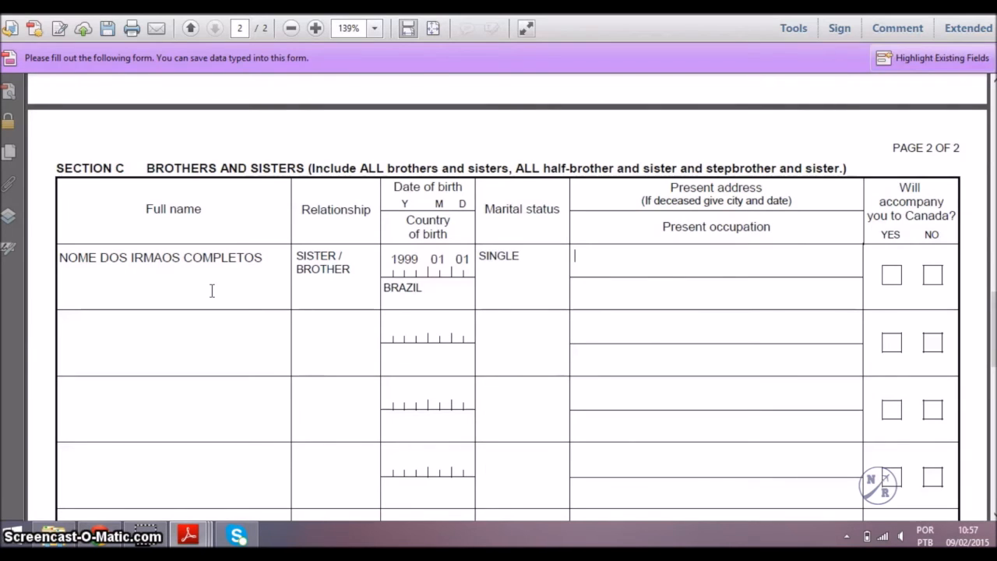
pyautogui.write('ENFERECO')
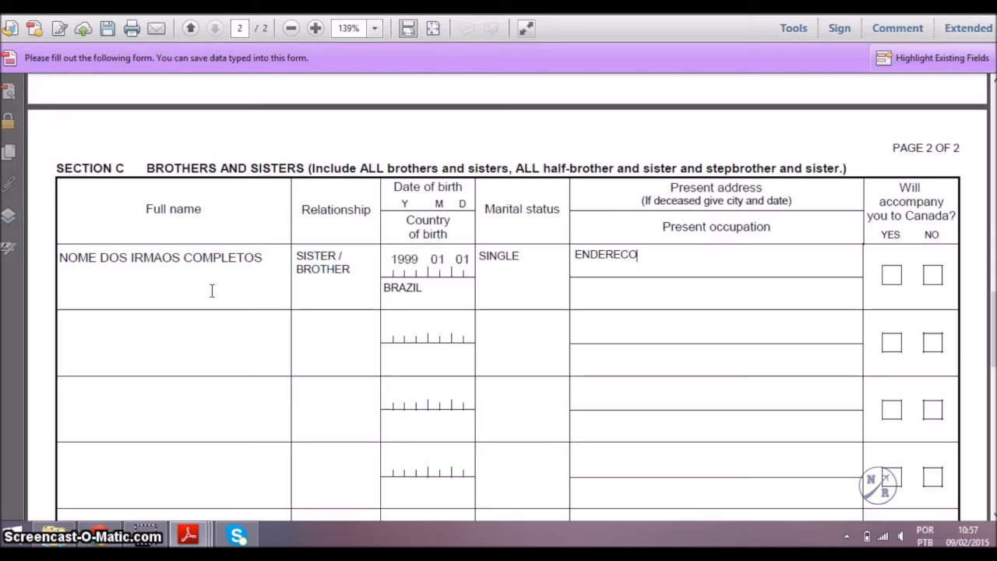
pyautogui.press('Tab')
pyautogui.write('OCUPA')
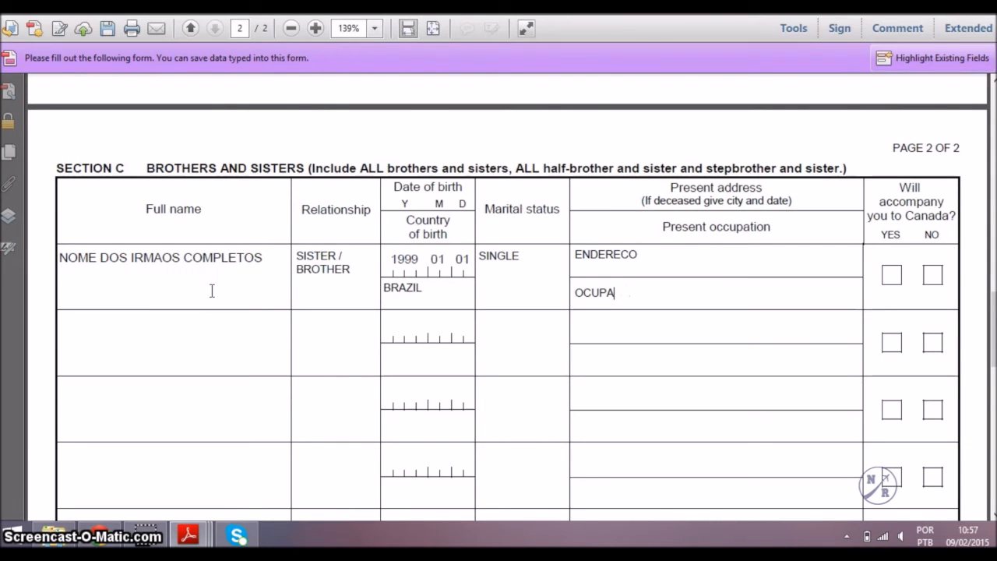
pyautogui.write('ÇCAO')
pyautogui.press('Tab')
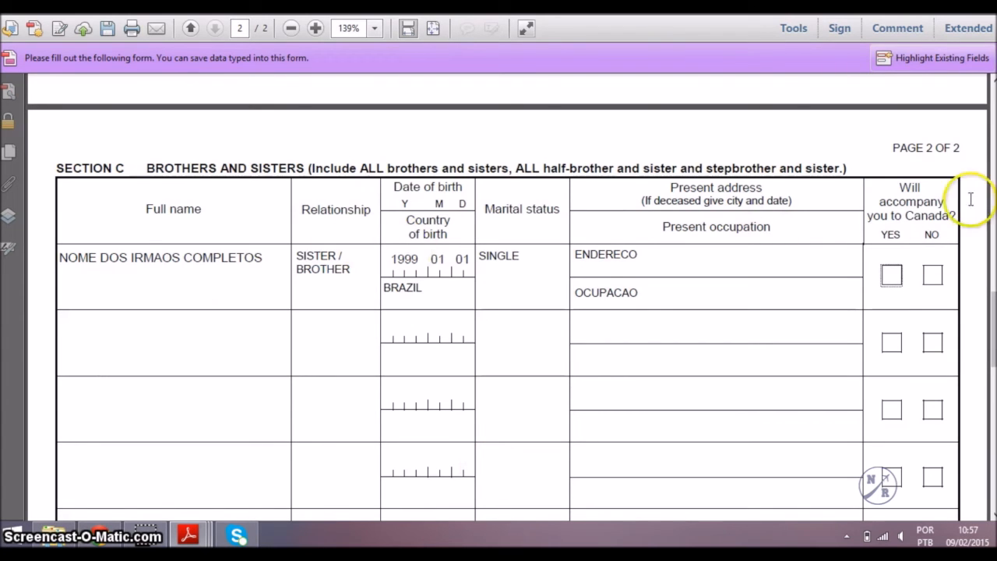
# Tick NO for the first sibling, clear the stray tick in row two, and date Section D 20150228.
pyautogui.click(934, 277)
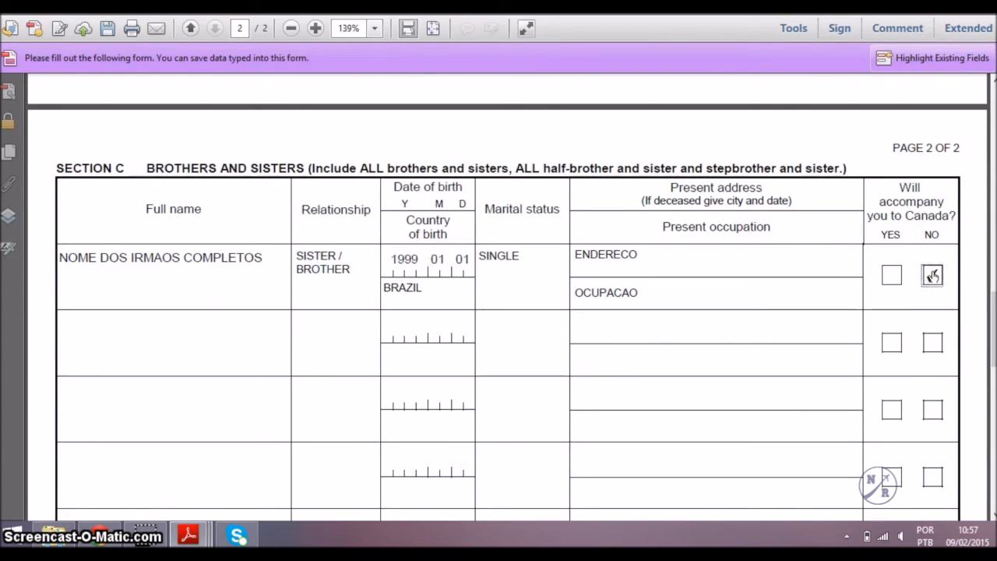
pyautogui.scroll(-1, 933, 277)
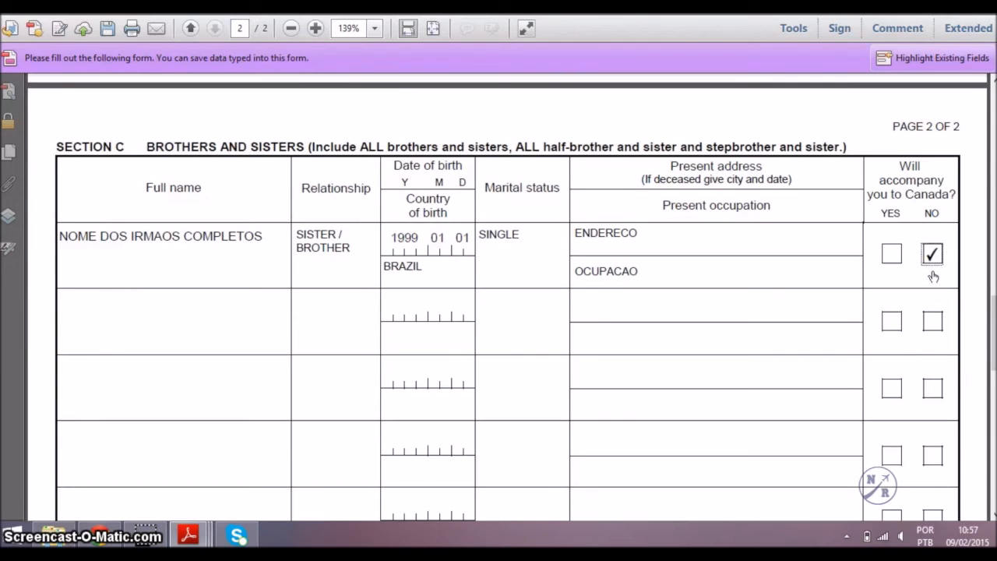
pyautogui.scroll(-2, 934, 277)
pyautogui.click(933, 276)
pyautogui.scroll(-5, 931, 267)
pyautogui.click(933, 117)
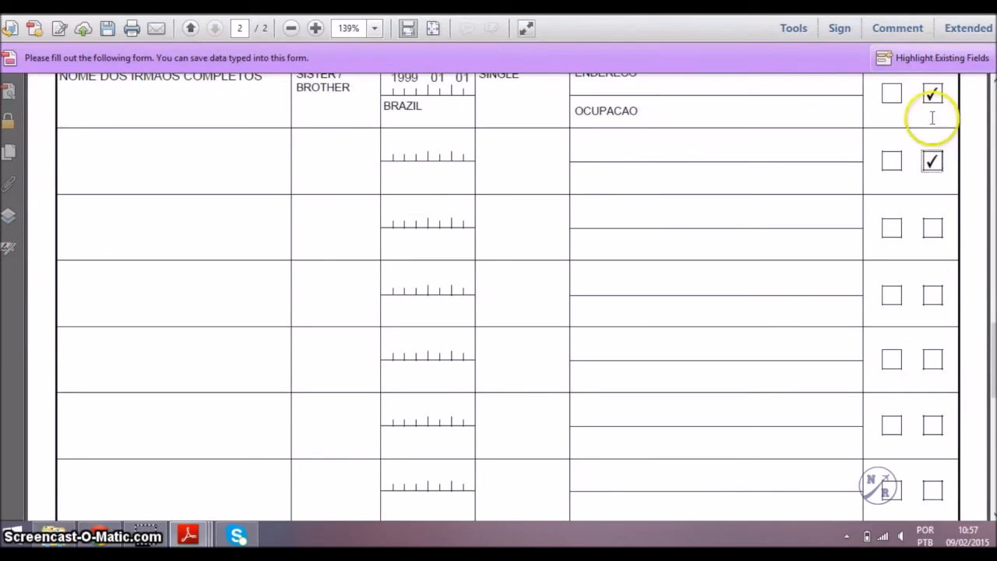
pyautogui.click(937, 162)
pyautogui.moveTo(993, 365); pyautogui.dragTo(994, 433)
pyautogui.click(527, 195)
pyautogui.write('20150228')
# Print the completed Family Information form.
pyautogui.scroll(-3, 528, 196)
pyautogui.scroll(-2, 528, 195)
pyautogui.scroll(4, 528, 195)
pyautogui.hotkey('ctrl', 'p')
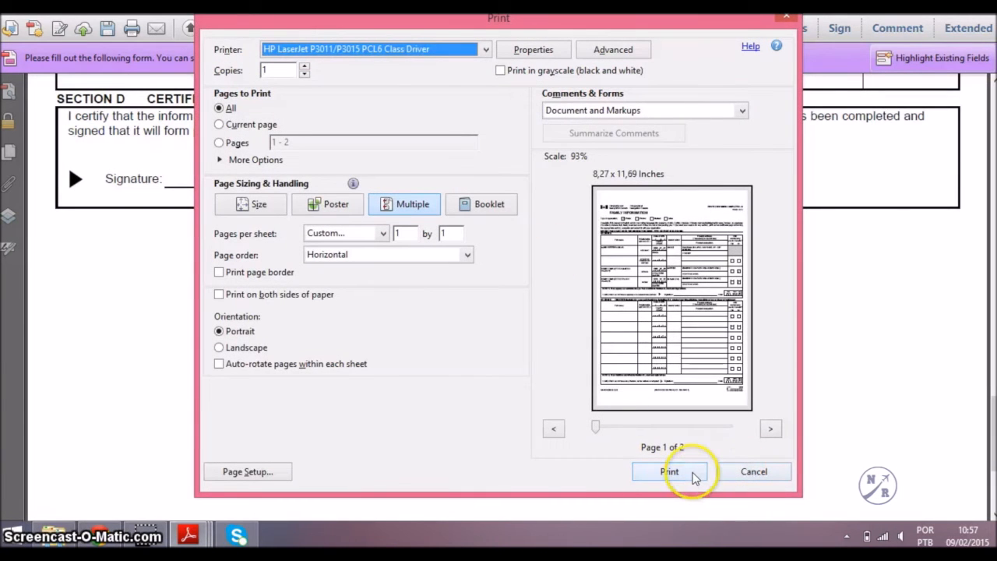
pyautogui.click(751, 471)
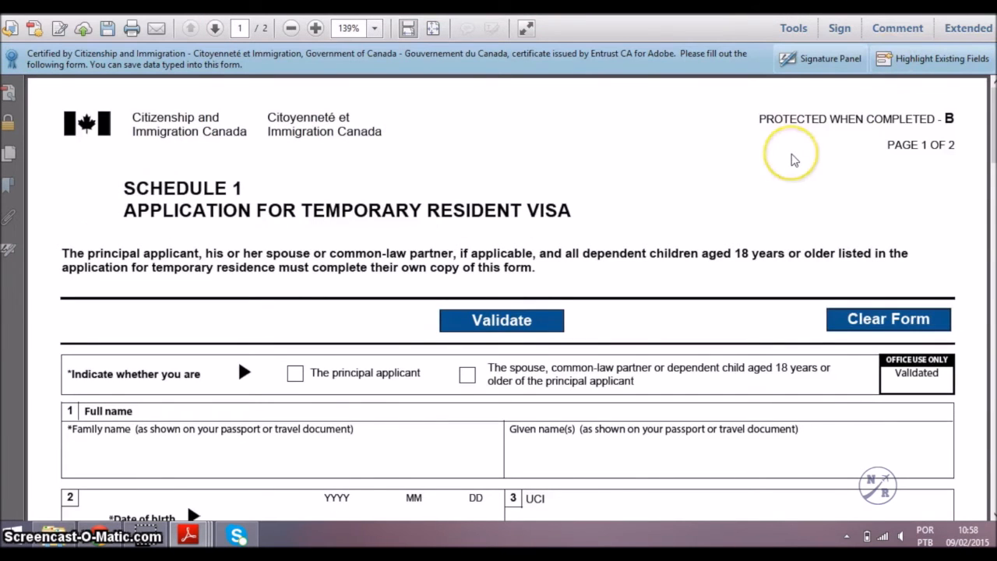
# Mark the principal applicant and enter the applicant's family name, given name and birth date 2000-01-01.
pyautogui.scroll(-3, 793, 160)
pyautogui.scroll(-1, 794, 160)
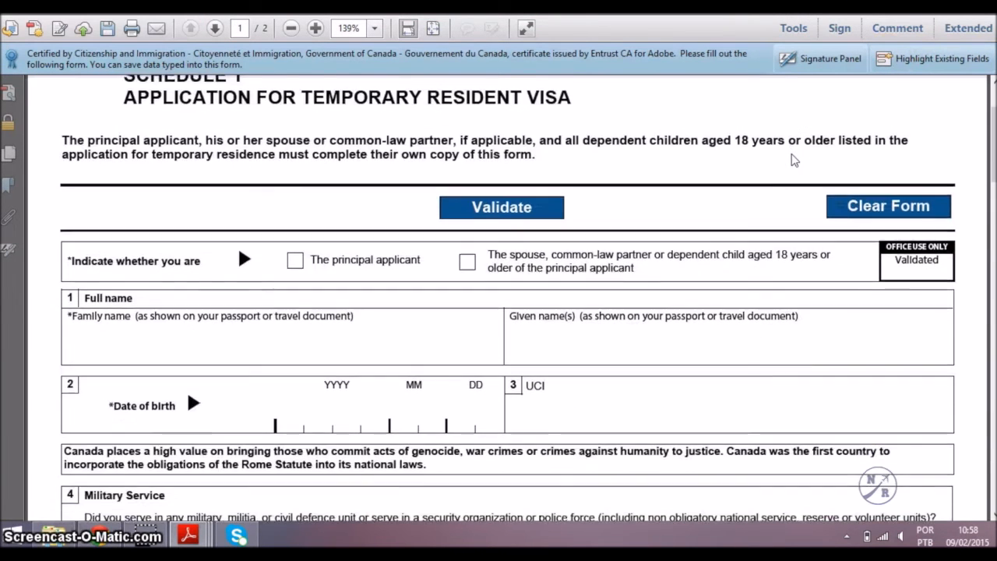
pyautogui.click(297, 263)
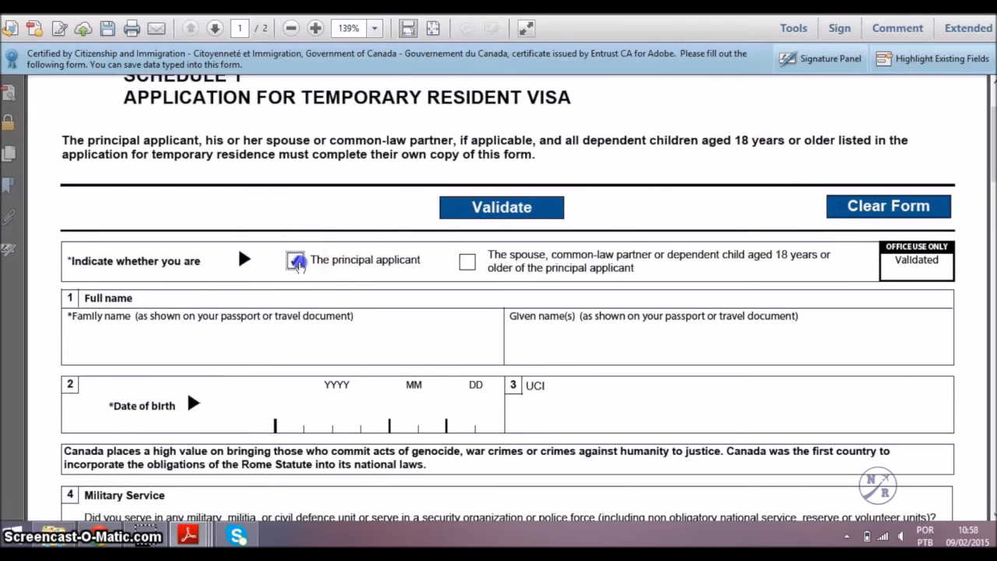
pyautogui.scroll(-3, 296, 263)
pyautogui.click(298, 259)
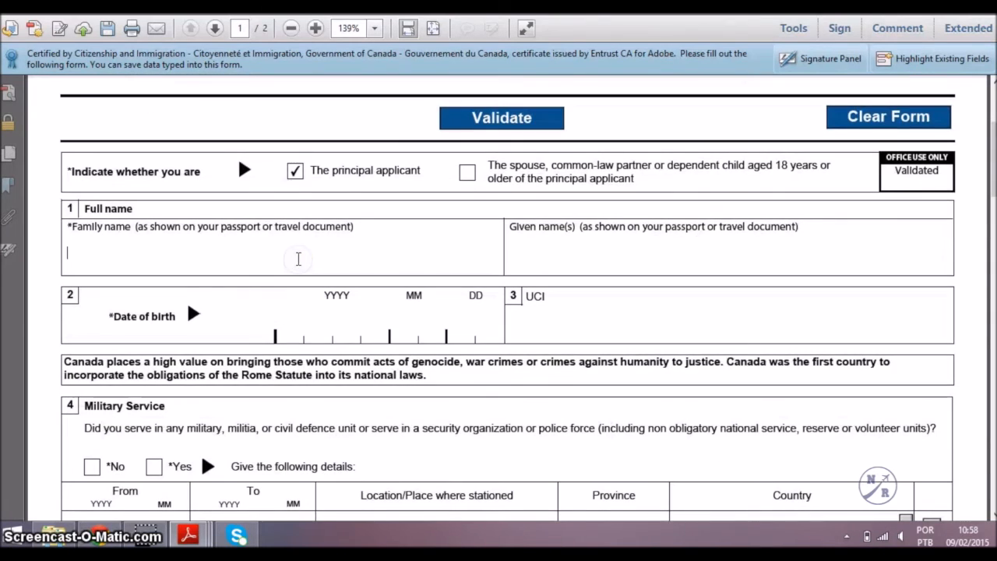
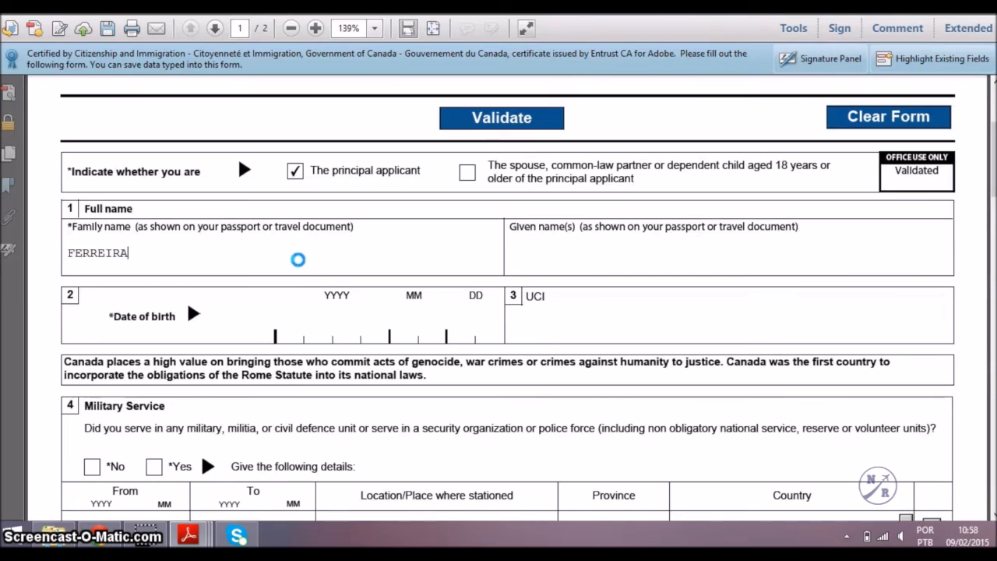
pyautogui.press('Tab')
pyautogui.press('Tab')
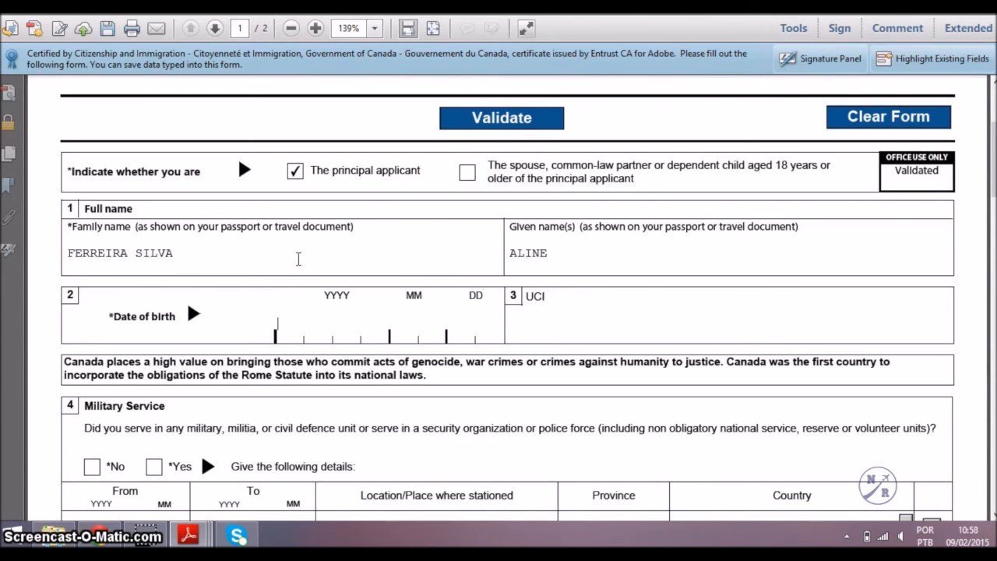
pyautogui.write('20000101')
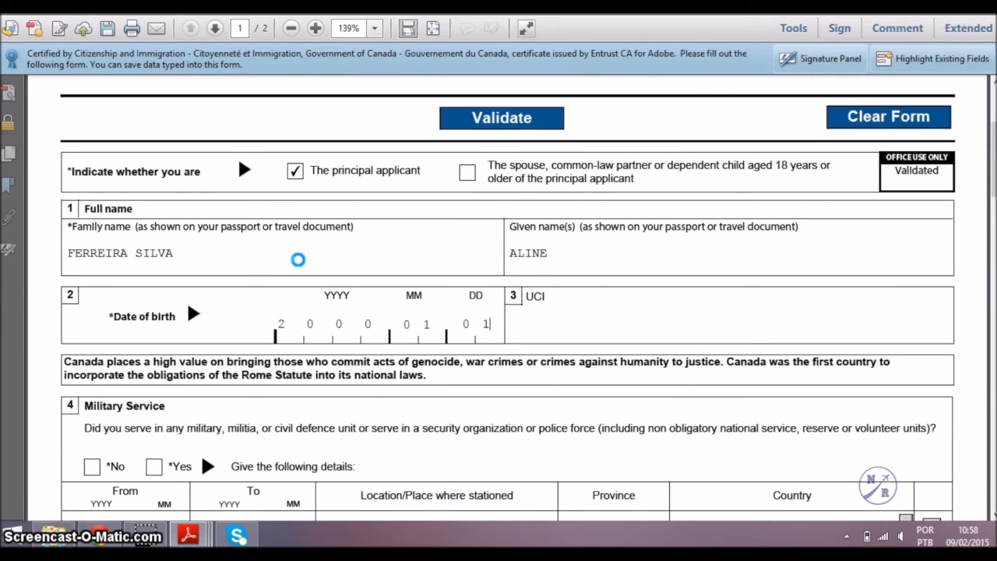
# Answer No to the military service, ill-treatment, organization membership and government positions questions.
pyautogui.scroll(-4, 298, 260)
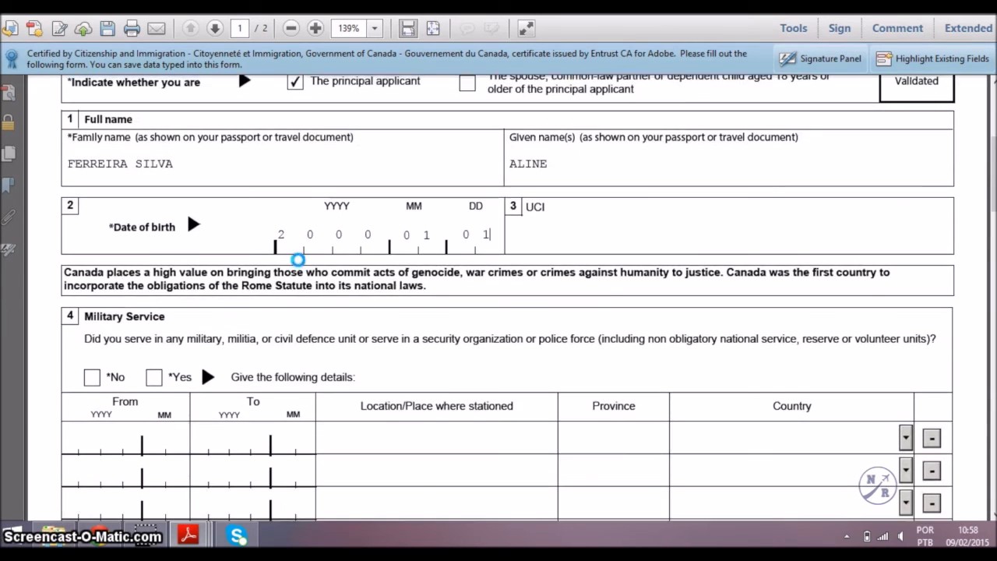
pyautogui.scroll(-1, 298, 260)
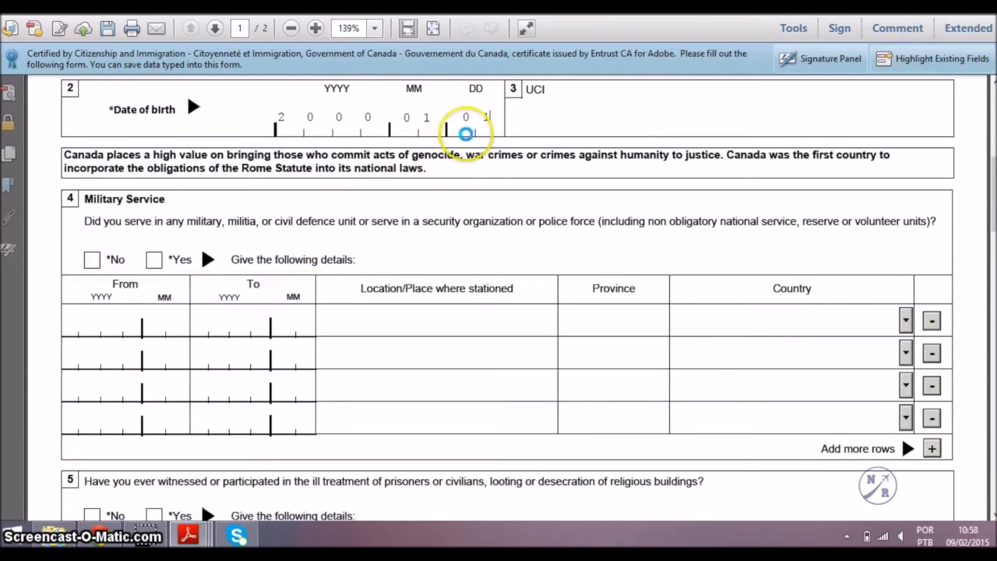
pyautogui.click(524, 119)
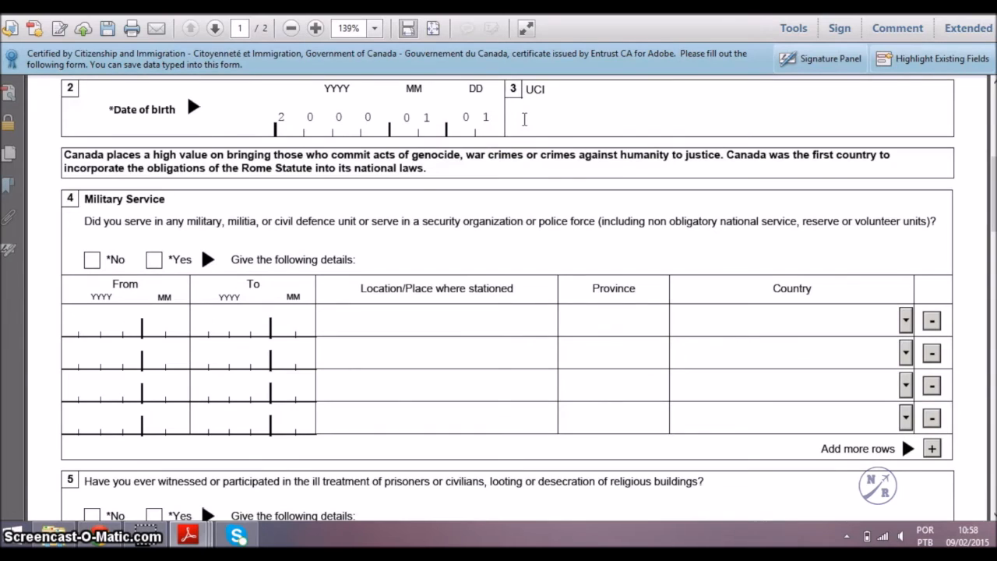
pyautogui.scroll(-1, 525, 119)
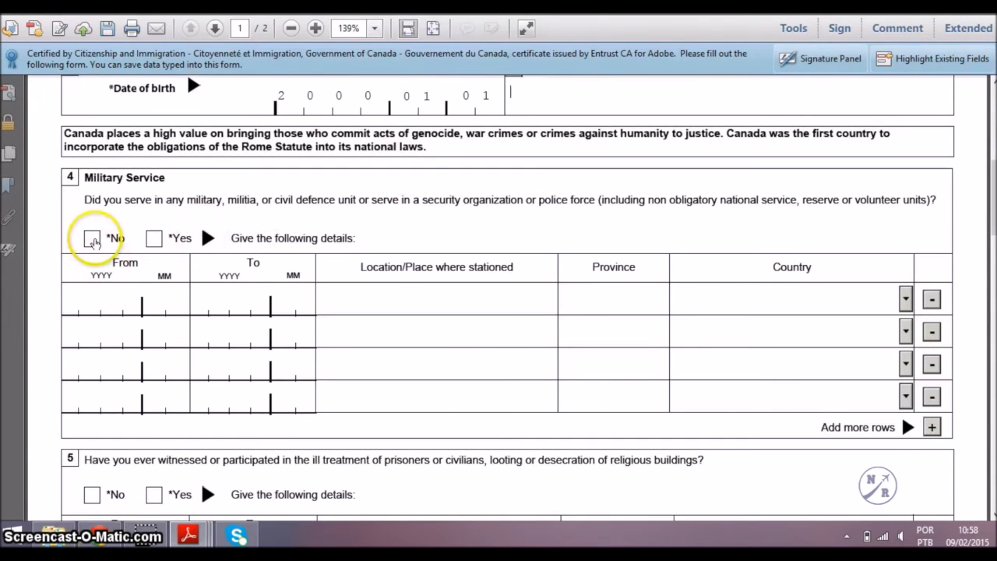
pyautogui.click(92, 238)
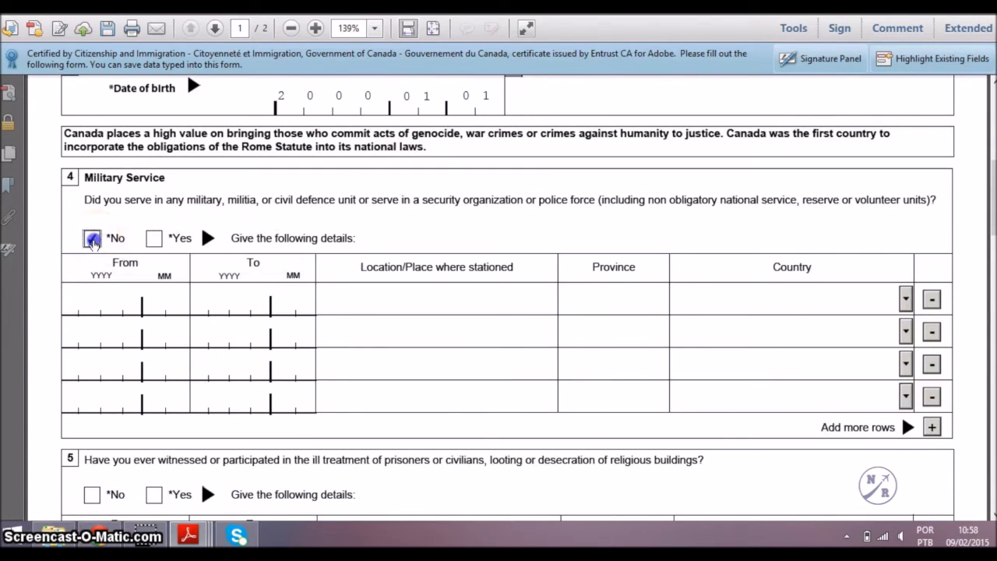
pyautogui.scroll(-2, 92, 245)
pyautogui.scroll(-3, 92, 244)
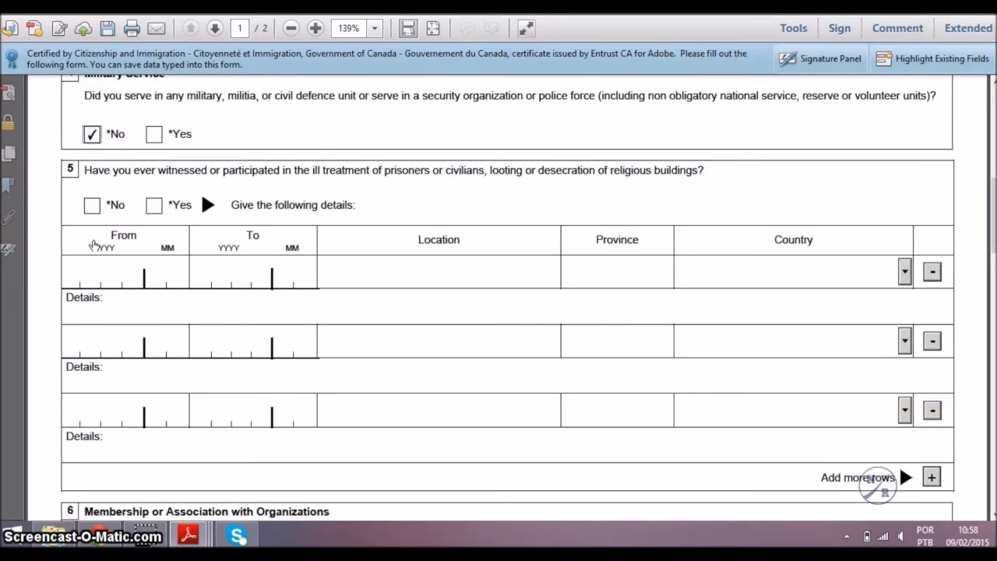
pyautogui.click(93, 205)
pyautogui.scroll(-5, 94, 205)
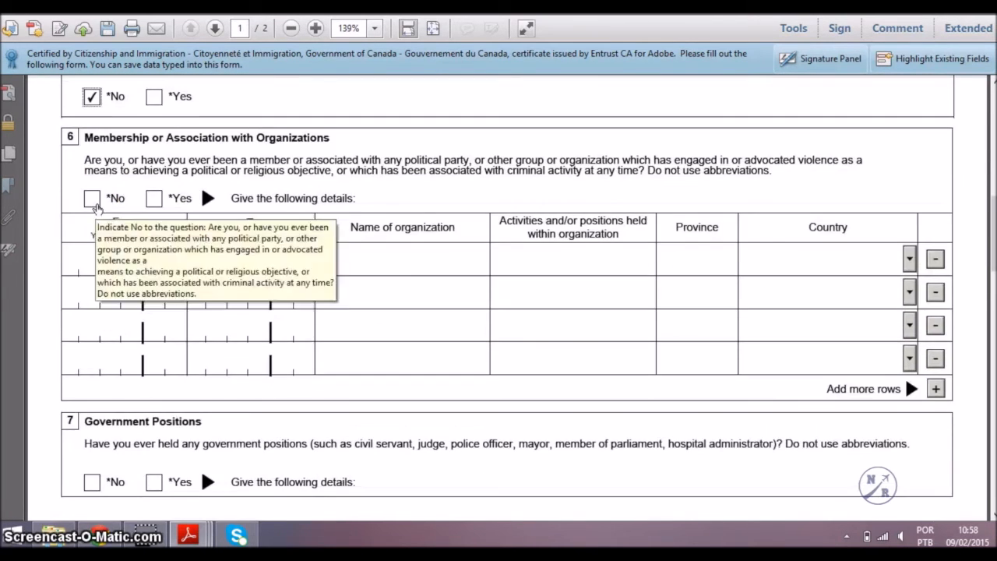
pyautogui.click(92, 199)
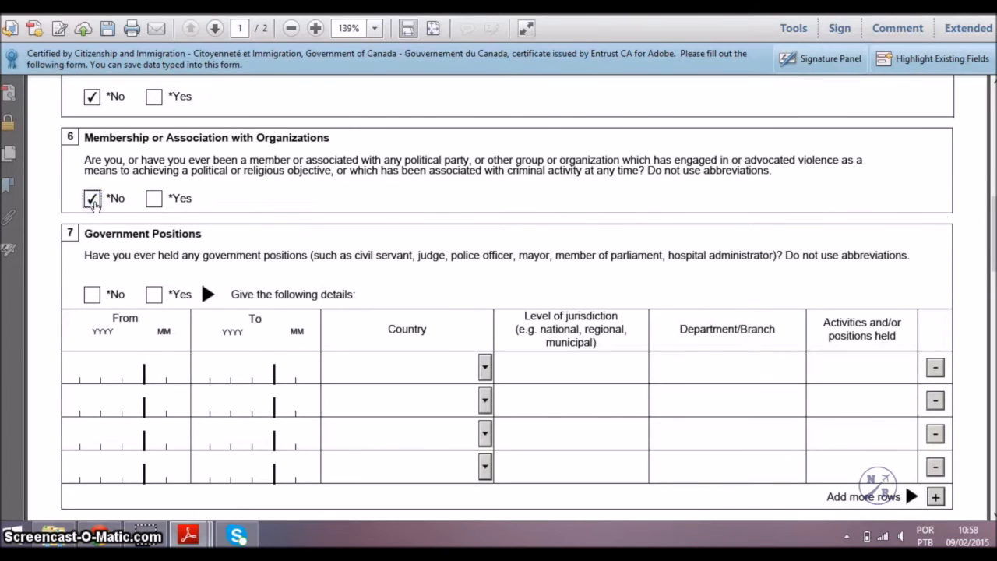
pyautogui.scroll(-3, 95, 205)
pyautogui.click(92, 238)
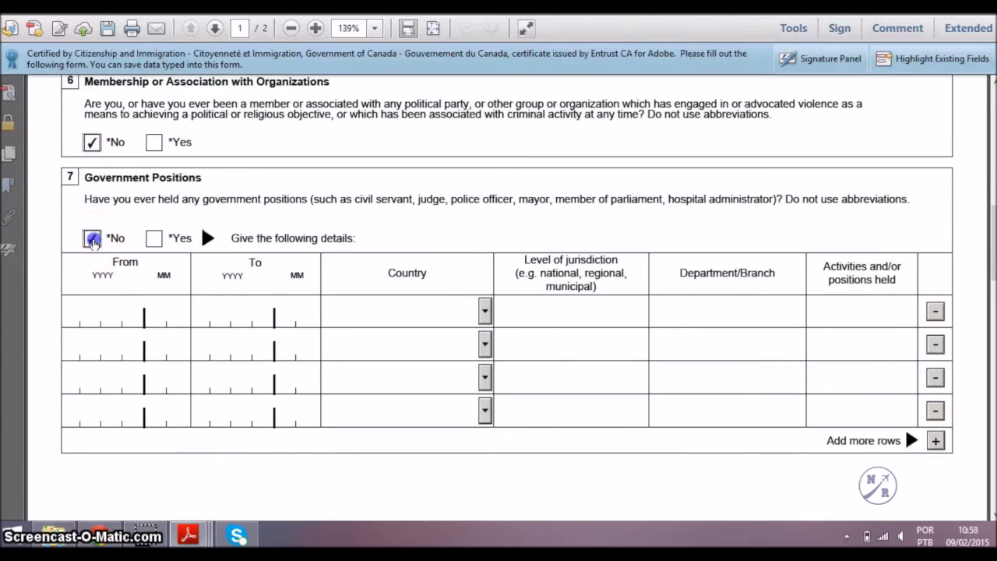
pyautogui.scroll(-5, 92, 240)
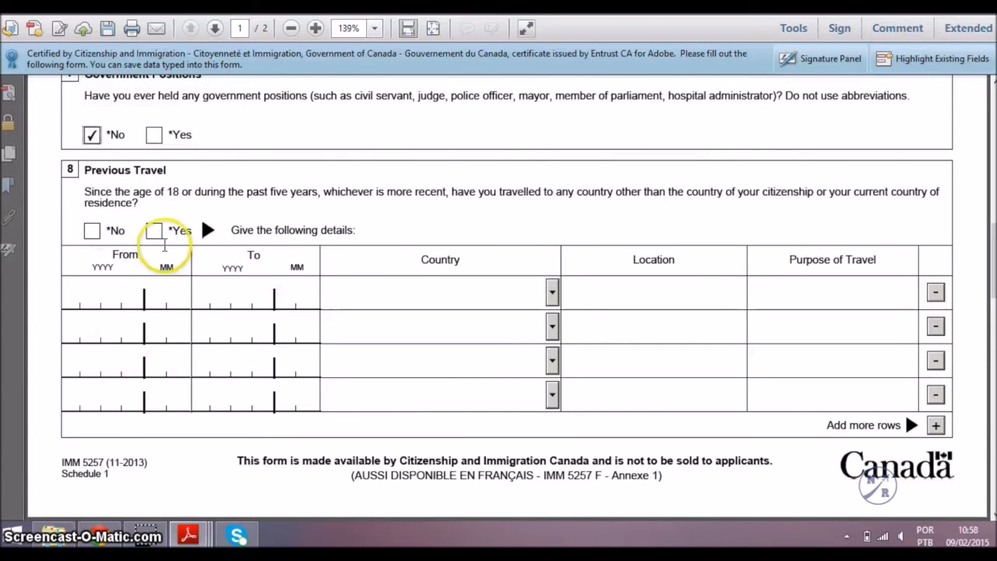
# Tick Yes for previous travel and enter trip dates from 2013/01 to 2013/01.
pyautogui.click(157, 231)
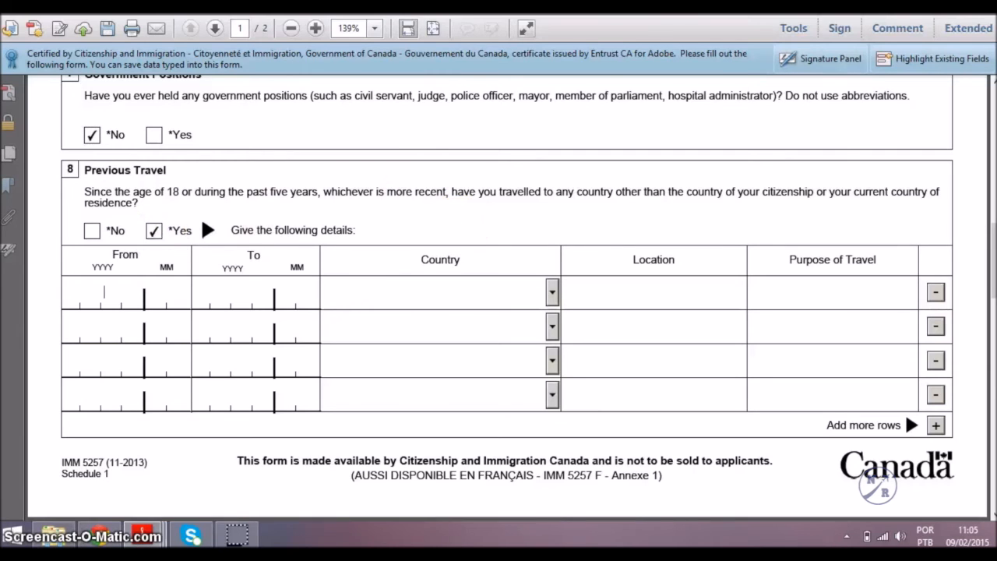
pyautogui.click(154, 231)
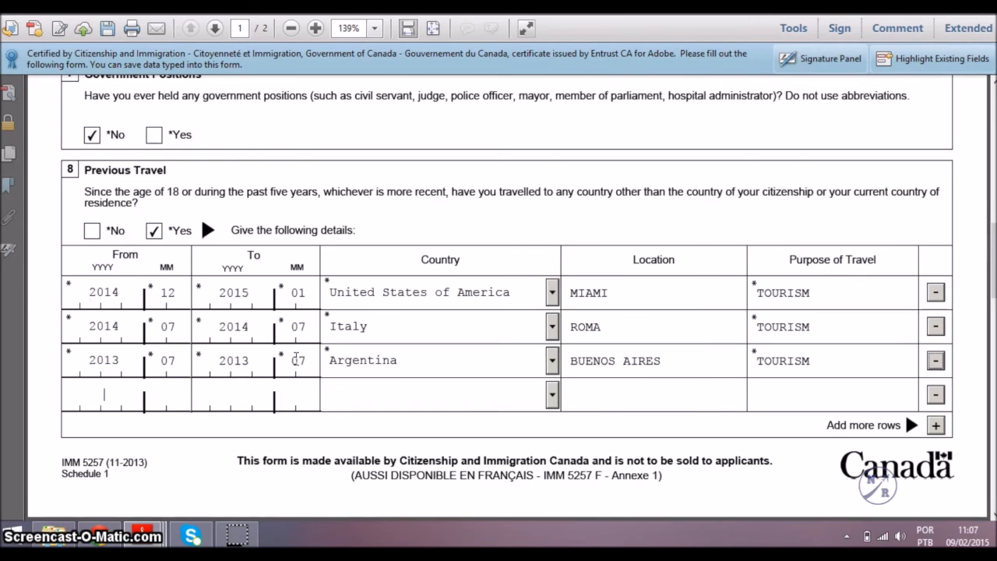
pyautogui.press('Tab')
pyautogui.write('2013')
pyautogui.press('Tab')
pyautogui.write('01')
pyautogui.press('Tab')
pyautogui.write('2013')
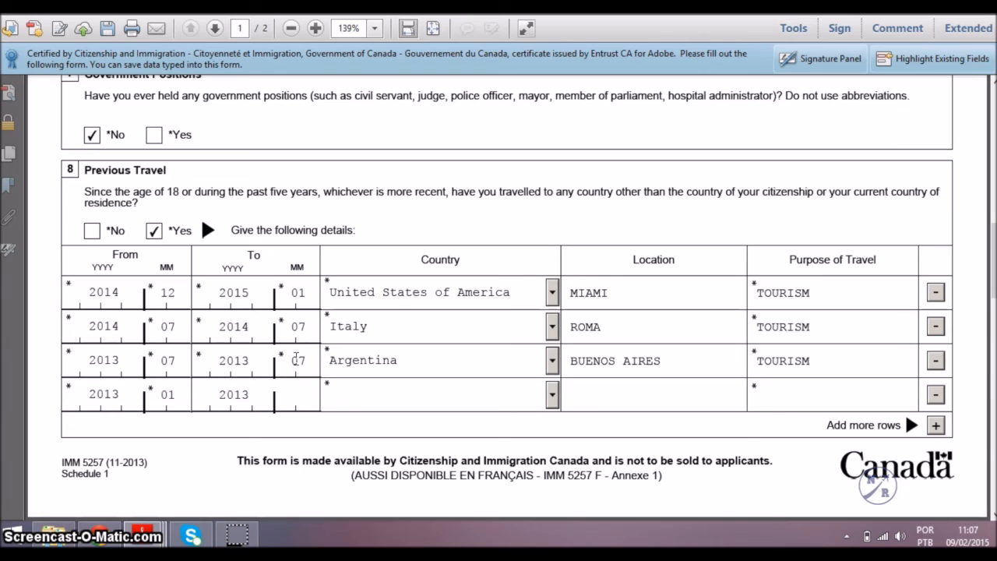
pyautogui.press('Tab')
pyautogui.write('01')
pyautogui.press('Tab')
# Set the trip's country to United States of America, location ORLANDO, NY, MIAMI, purpose TOURISM.
pyautogui.write('Uganda')
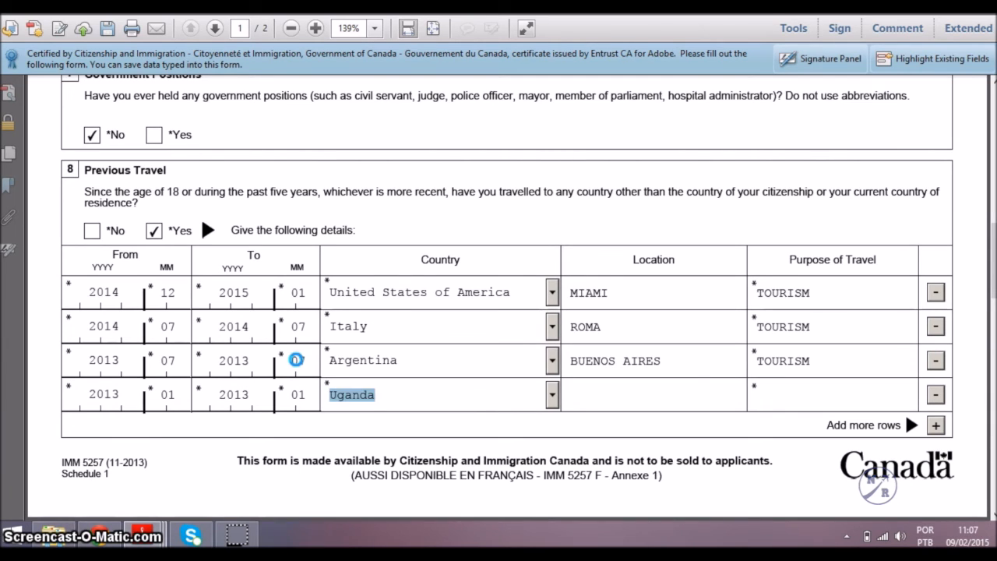
pyautogui.press('Down')
pyautogui.press('Down')
pyautogui.press('Down')
pyautogui.press('Down')
pyautogui.press('Down')
pyautogui.press('Up')
pyautogui.press('Up')
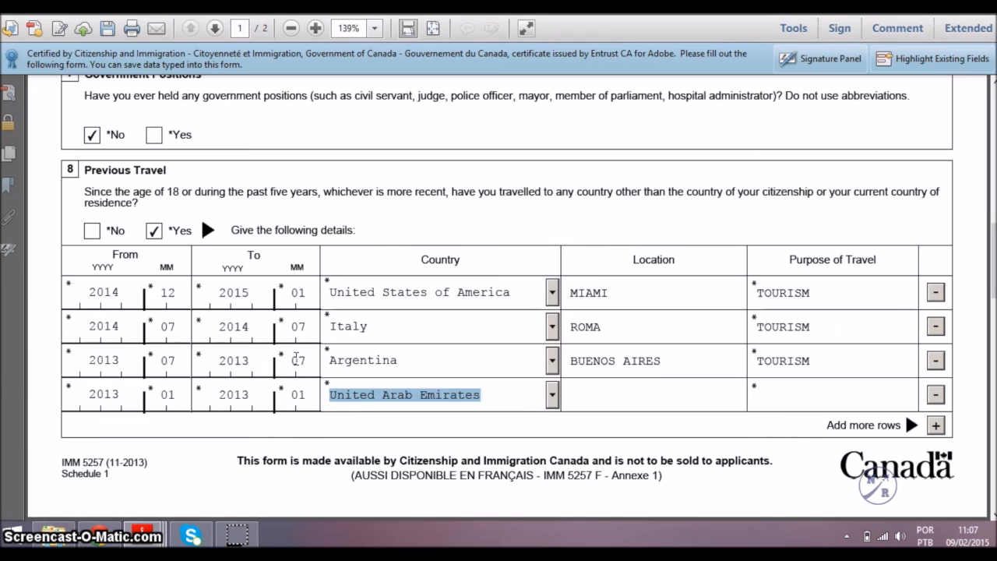
pyautogui.press('Down')
pyautogui.press('Tab')
pyautogui.write('ORLA')
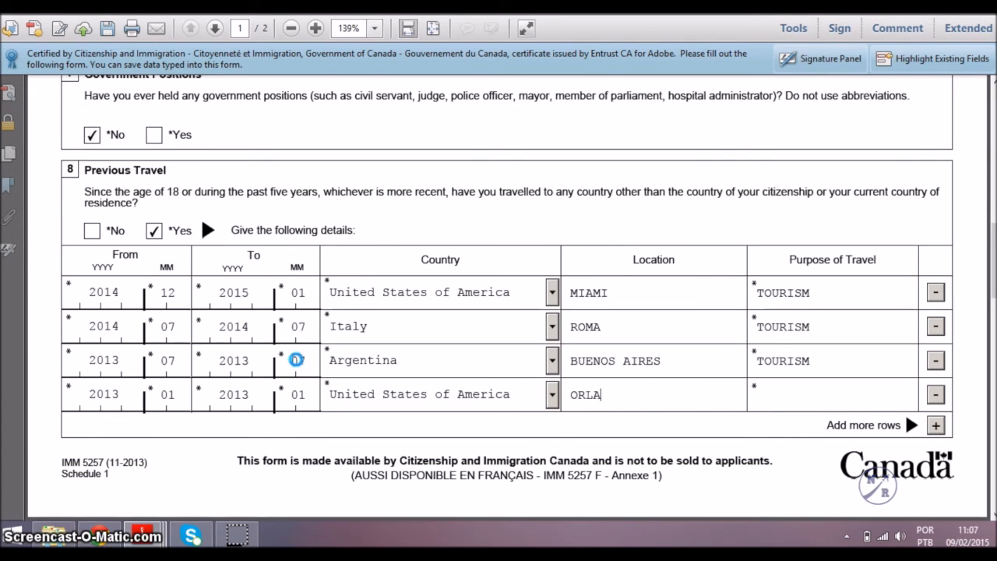
pyautogui.write('NDO,')
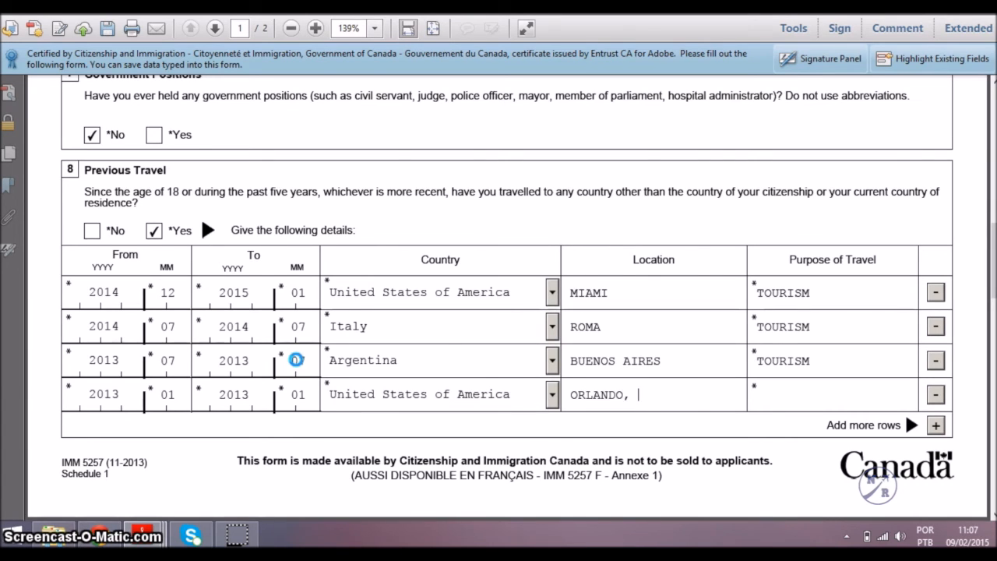
pyautogui.write(' NY, MIAMI')
pyautogui.press('Tab')
pyautogui.write('TOURISMO')
pyautogui.click(321, 367)
pyautogui.press('BackSpace')
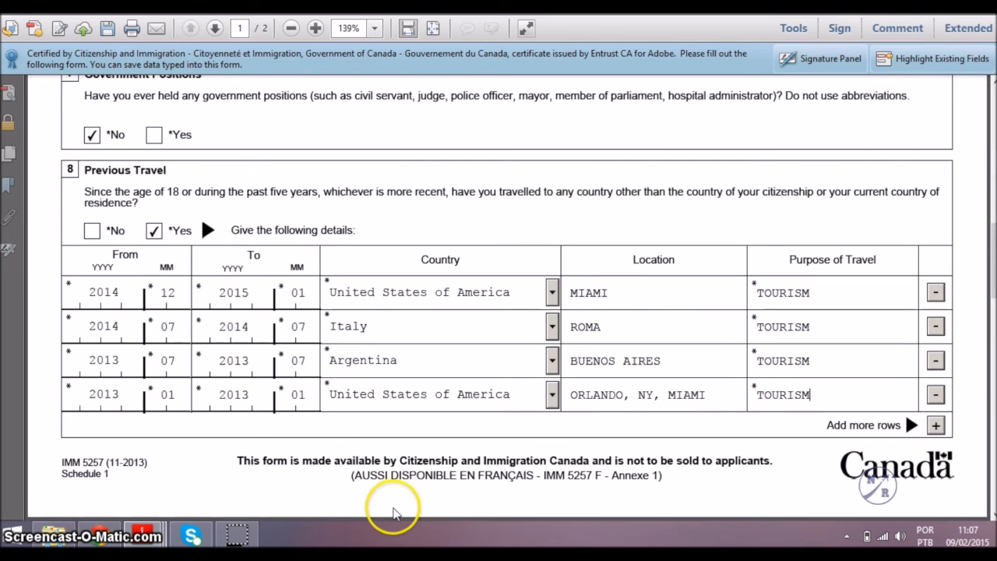
# Add a travel row for 2012/06–2012/07 in Paraguay, CIUDAD DEL EST, for TOURISM.
pyautogui.click(945, 427)
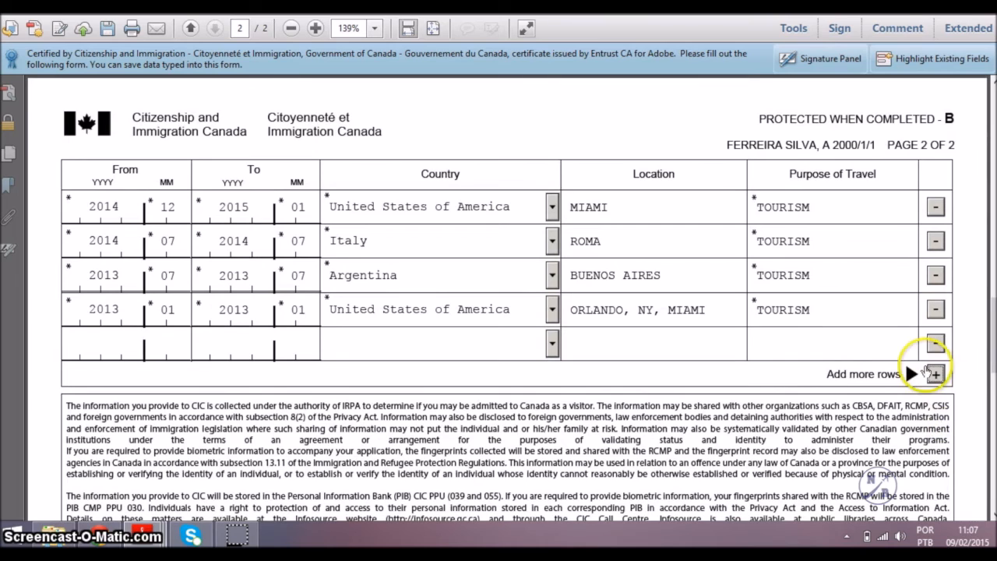
pyautogui.click(100, 341)
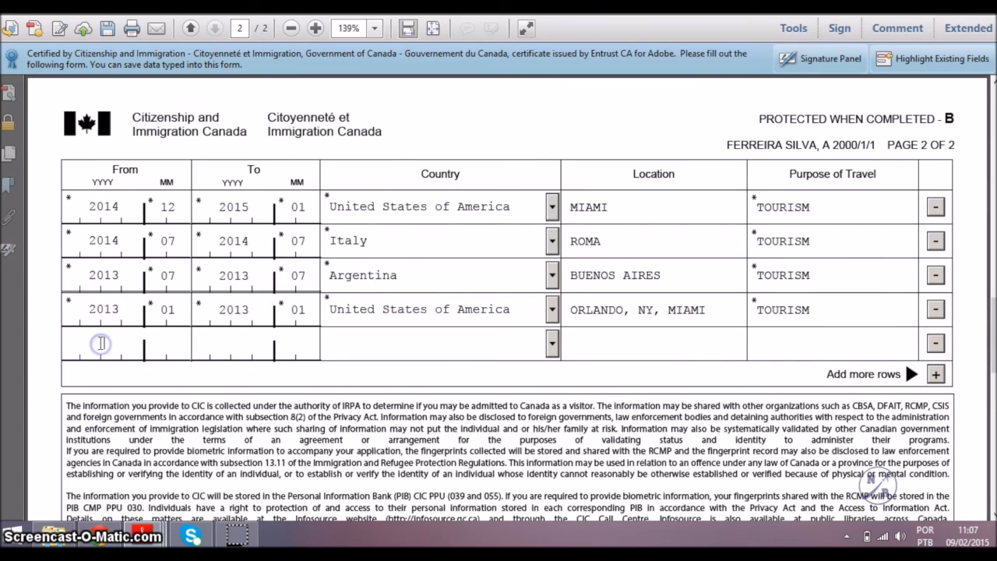
pyautogui.write('2012')
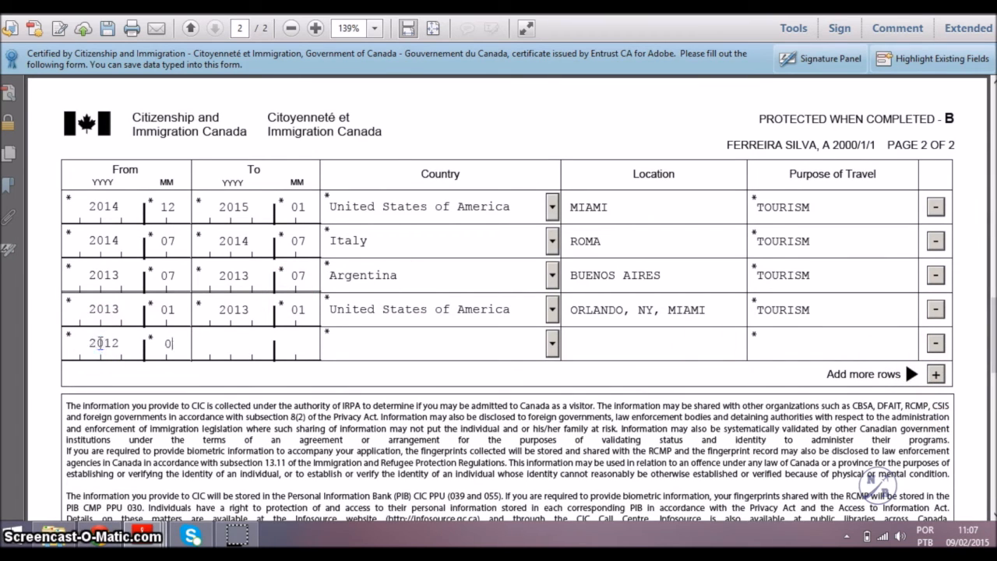
pyautogui.write('062012')
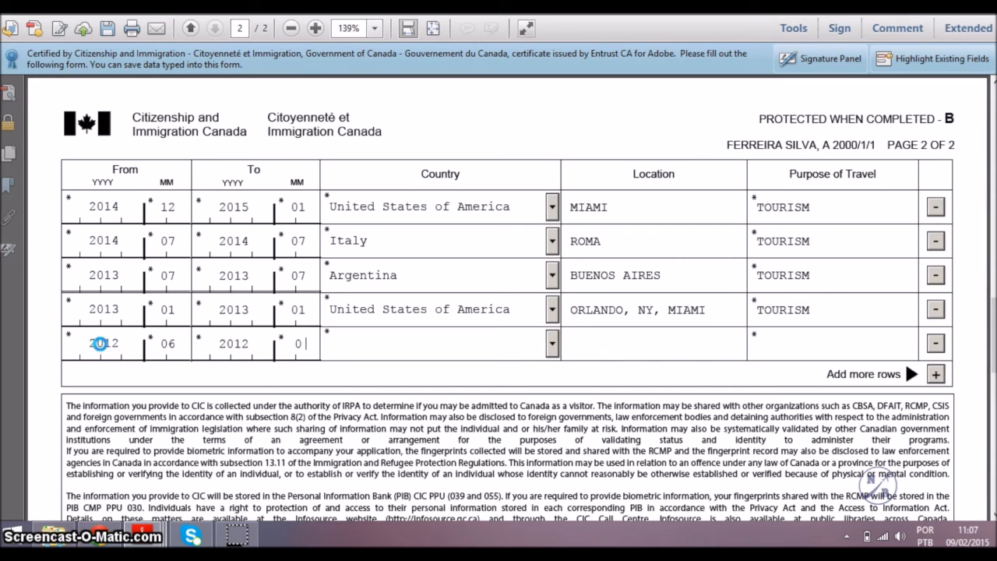
pyautogui.write('p')
pyautogui.press('Down')
pyautogui.press('Down')
pyautogui.press('Down')
pyautogui.press('Down')
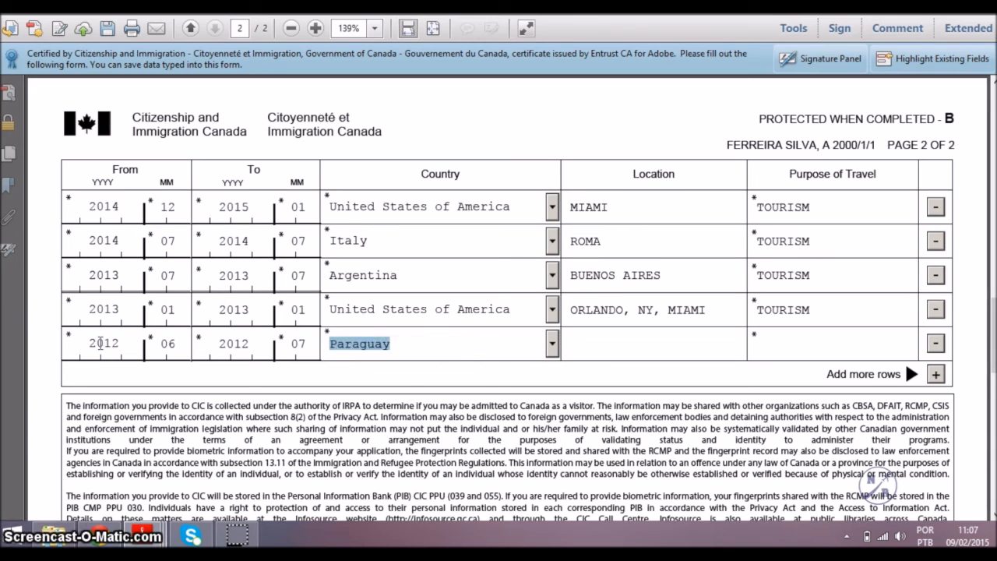
pyautogui.press('Tab')
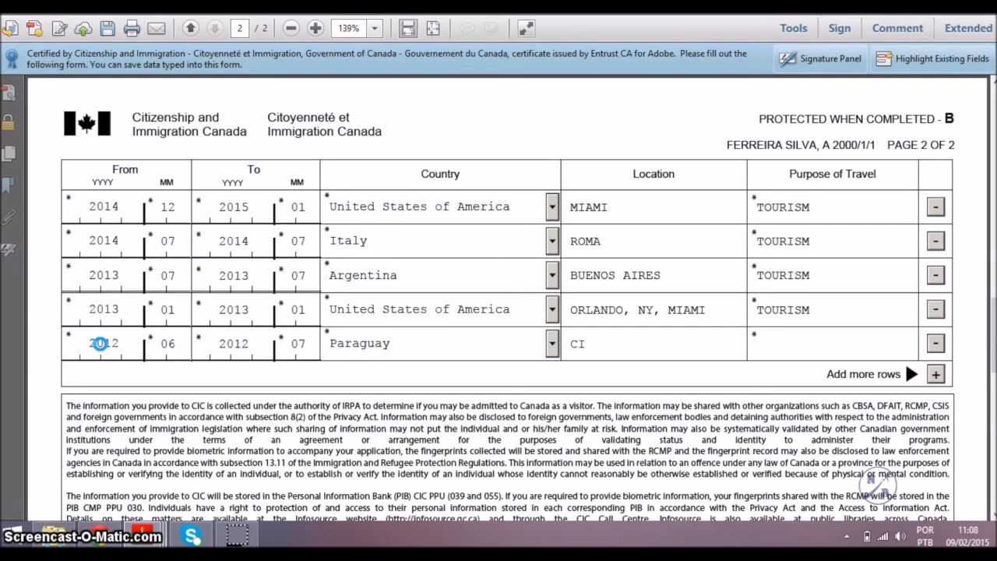
pyautogui.write('CIUDAD DEL EST')
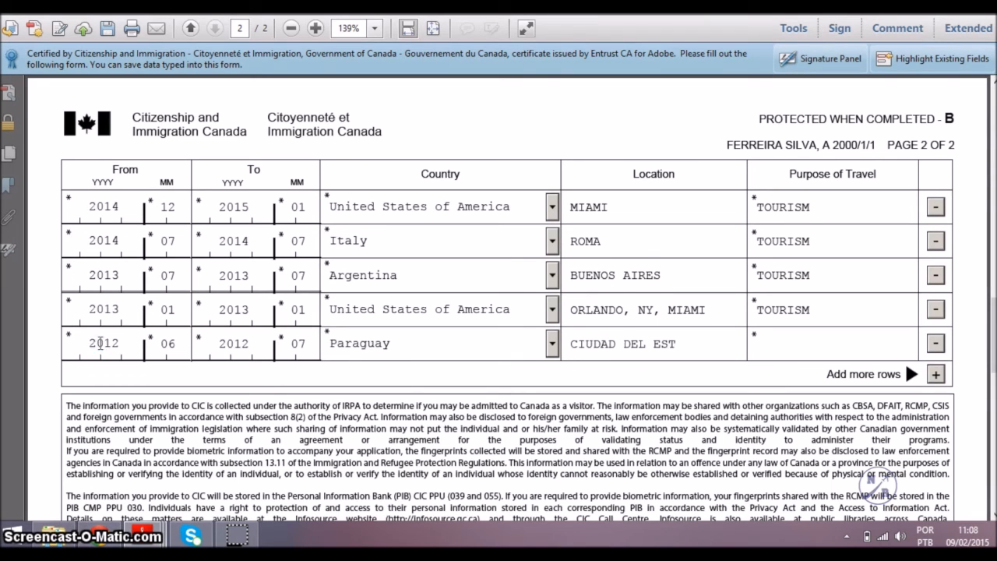
pyautogui.press('Tab')
pyautogui.write('TOURISM')
# Add one more empty row to the travel table.
pyautogui.click(936, 374)
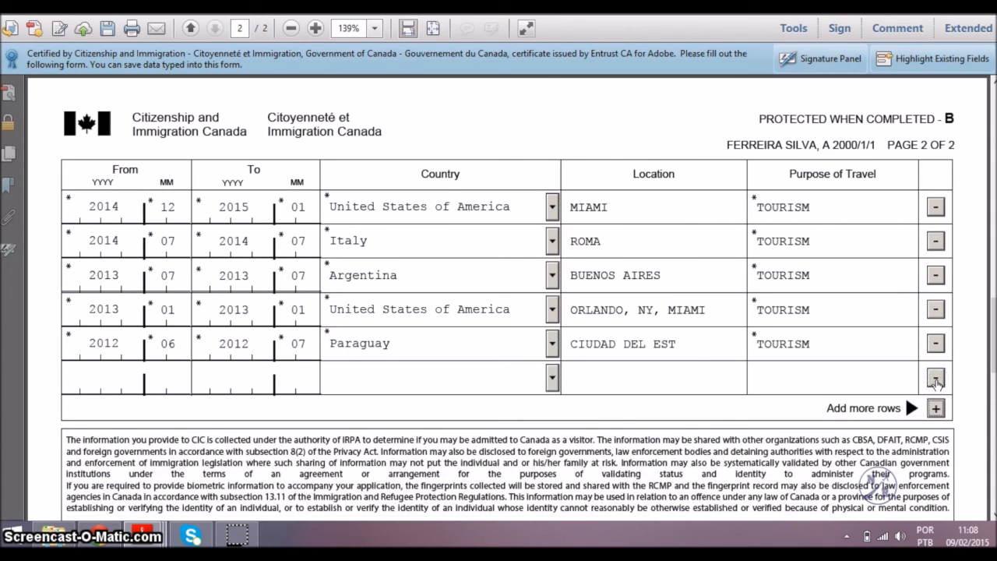
pyautogui.scroll(-1, 936, 382)
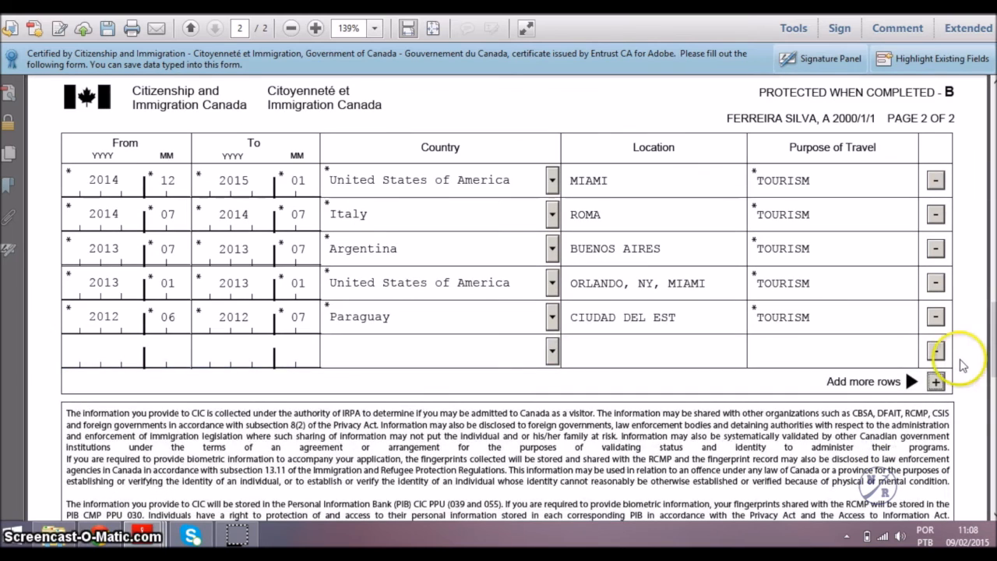
pyautogui.moveTo(993, 358); pyautogui.dragTo(994, 378)
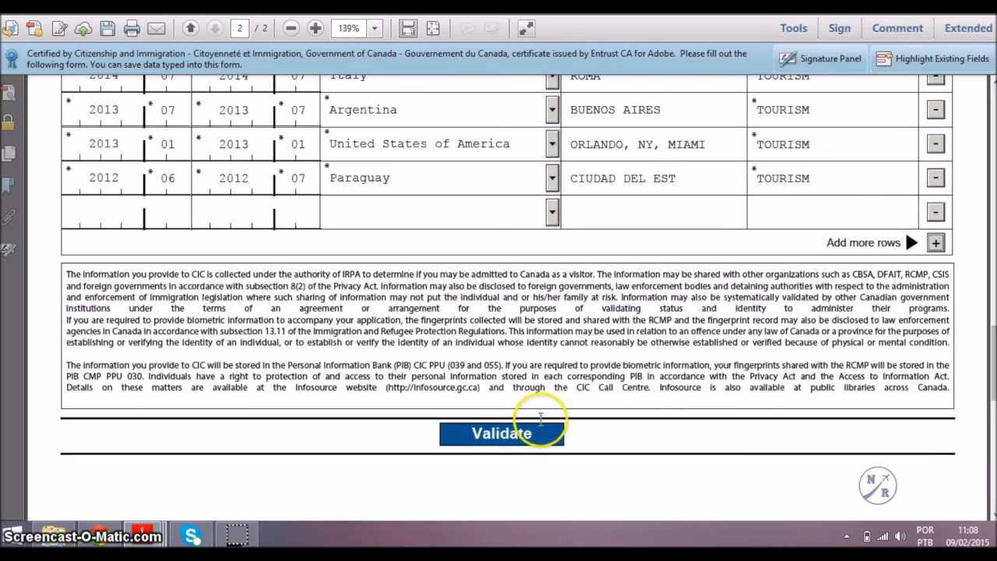
# Validate Schedule 1, dismiss the success message, and cancel out of the Print dialog.
pyautogui.click(519, 442)
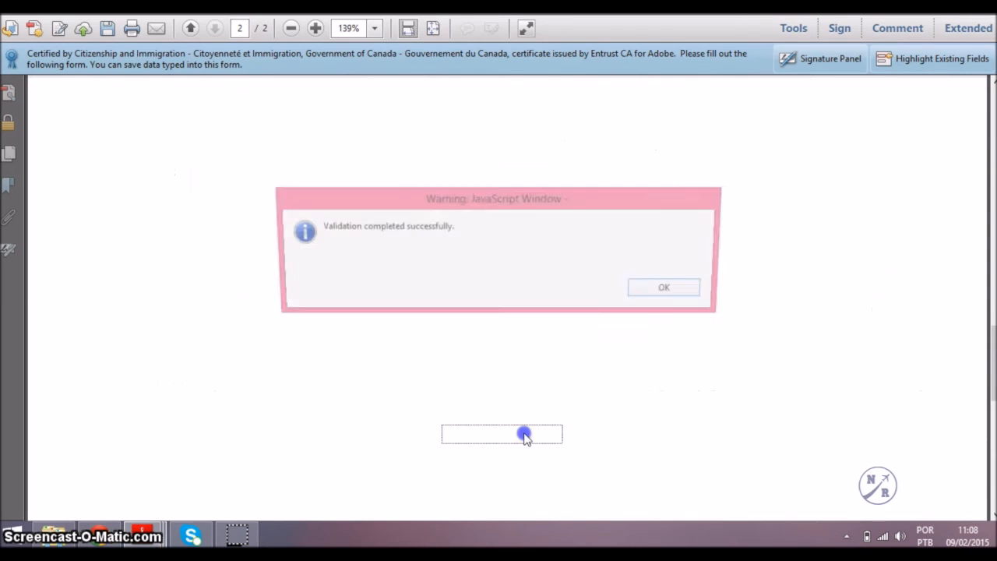
pyautogui.click(674, 291)
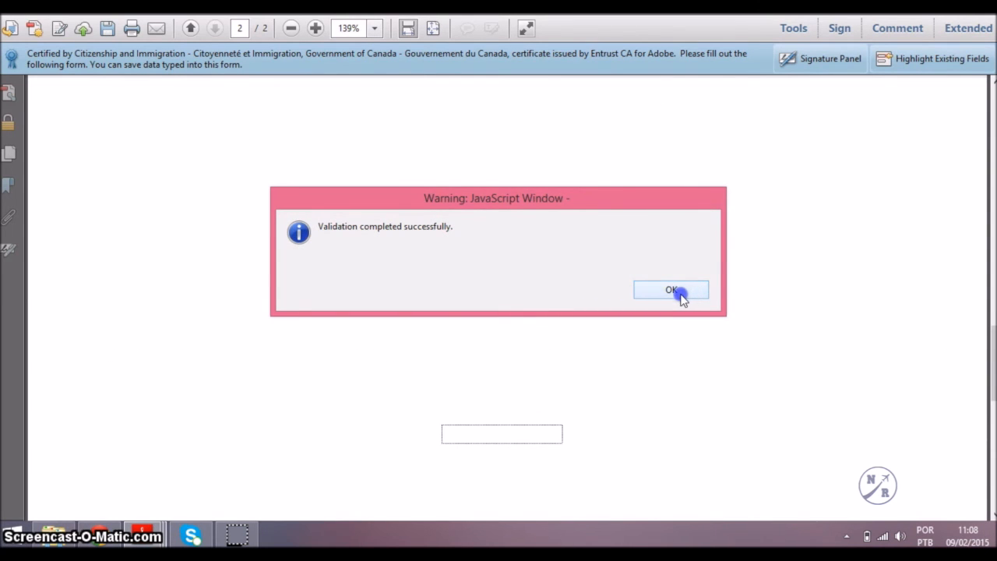
pyautogui.click(551, 375)
pyautogui.hotkey('ctrl', 'p')
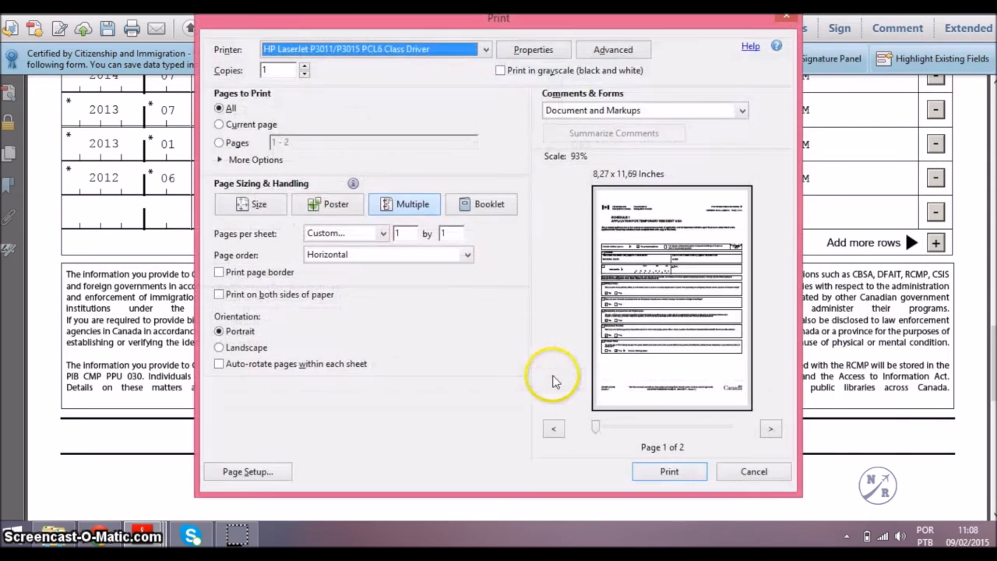
pyautogui.click(753, 472)
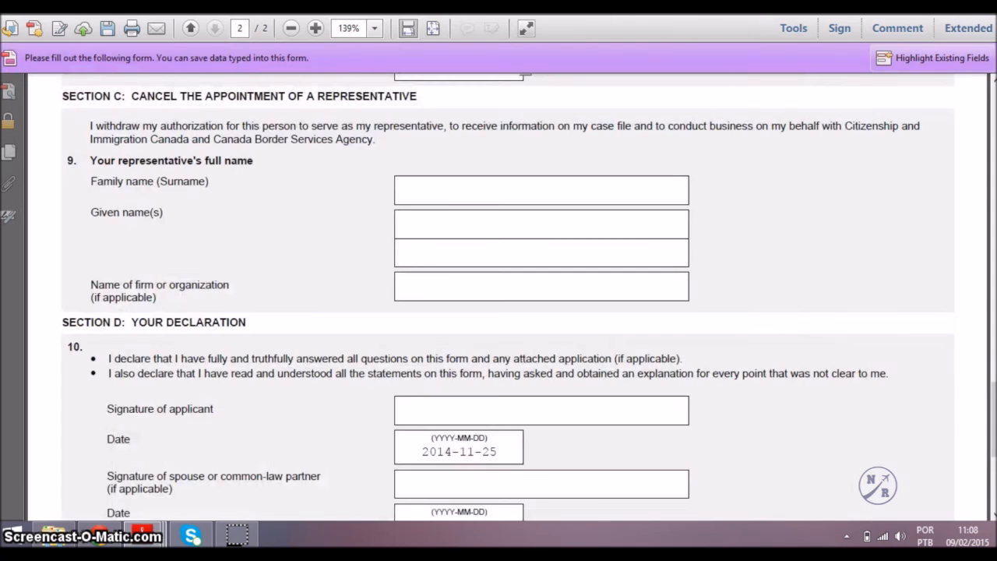
# Bring up the Use of a Representative PDF and return to the top of page 1.
pyautogui.click(736, 226)
pyautogui.scroll(1, 744, 236)
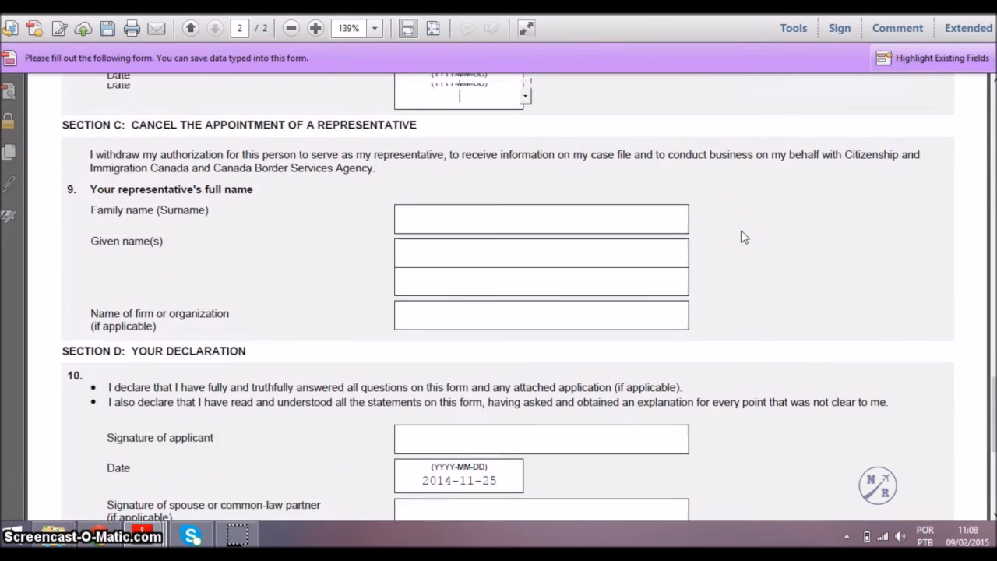
pyautogui.scroll(5, 801, 196)
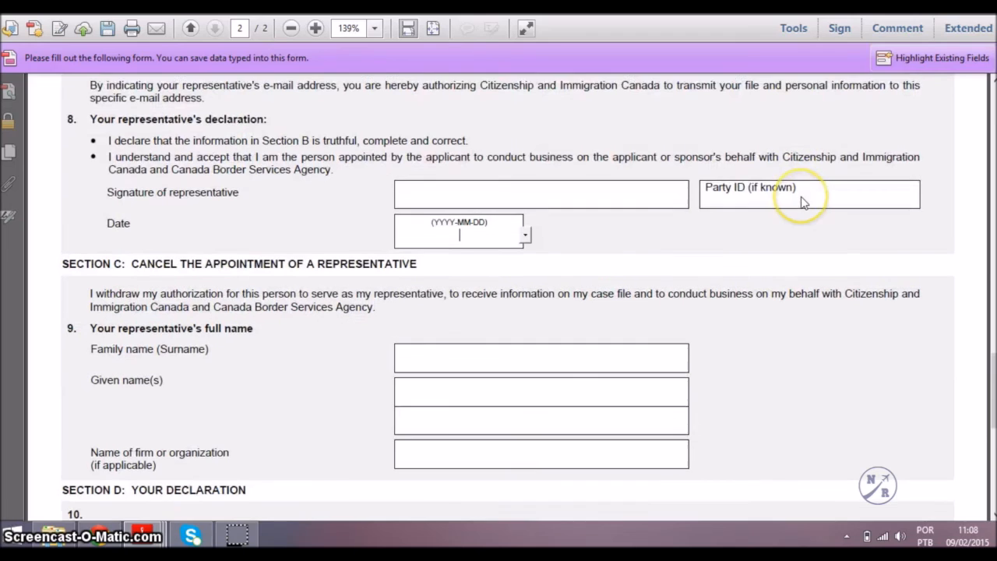
pyautogui.moveTo(995, 362); pyautogui.dragTo(992, 87)
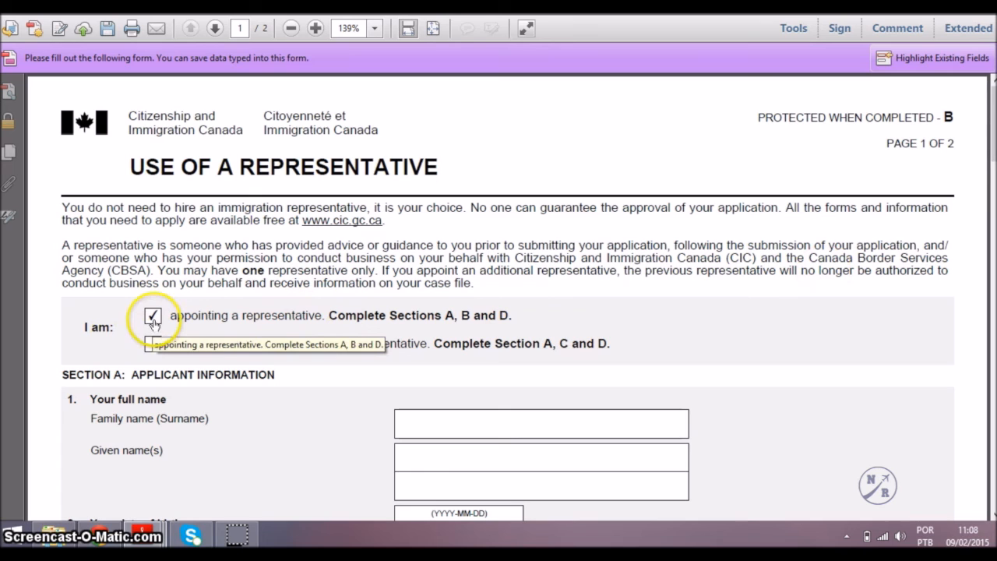
# Enter the applicant's family name and given name, then 2000-01-01 as the date of birth.
pyautogui.scroll(-3, 475, 339)
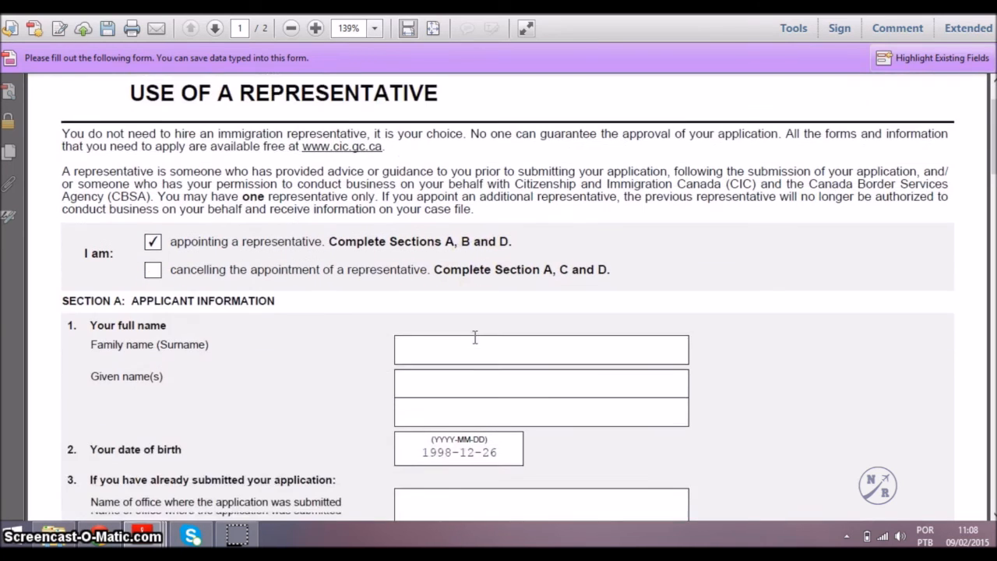
pyautogui.scroll(-3, 474, 338)
pyautogui.click(554, 267)
pyautogui.write('FERREIRA SILVA')
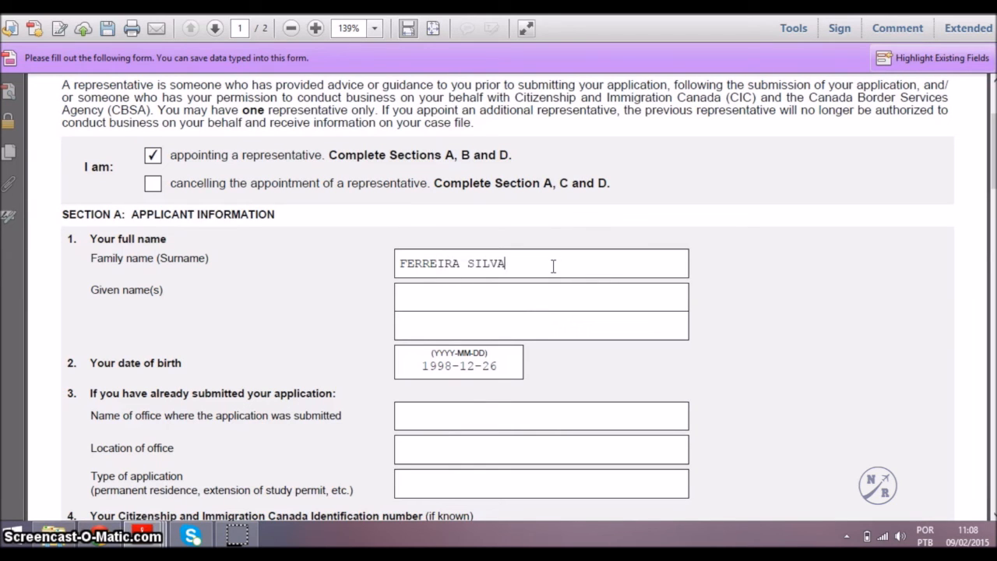
pyautogui.press('Tab')
pyautogui.write('AL')
pyautogui.press('Tab')
pyautogui.write('20')
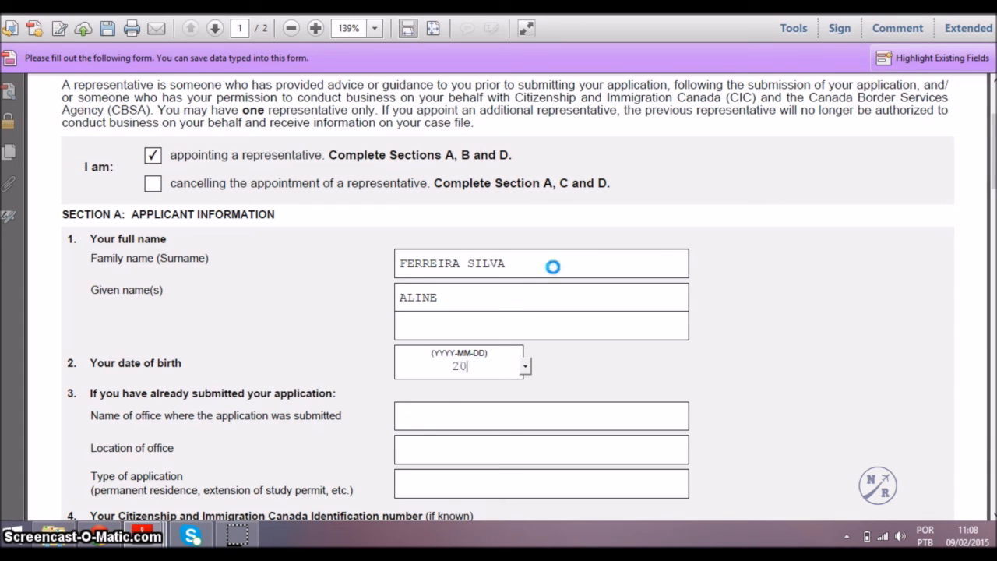
pyautogui.write('00-01-01')
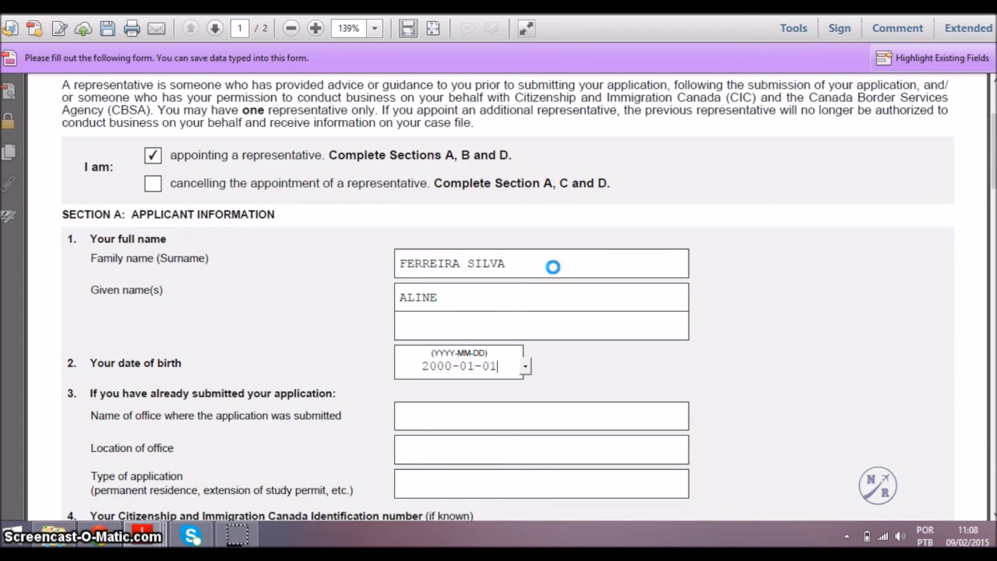
pyautogui.scroll(-8, 552, 267)
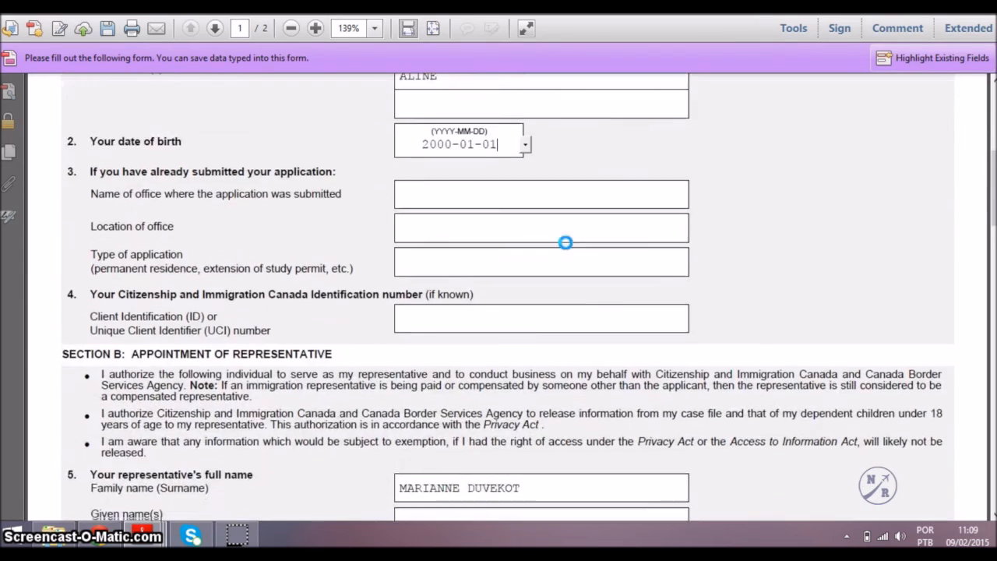
pyautogui.scroll(-4, 565, 243)
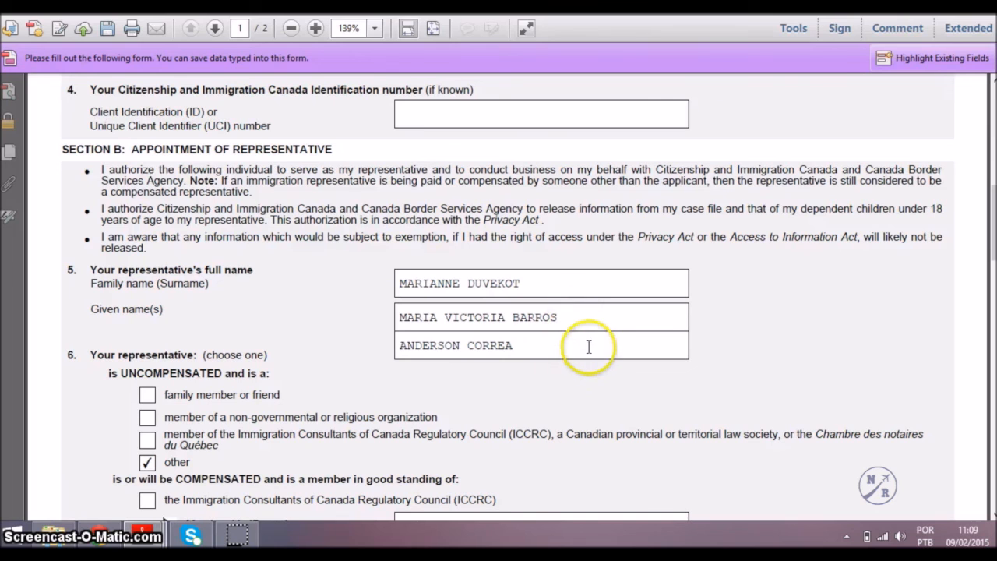
pyautogui.scroll(-3, 590, 347)
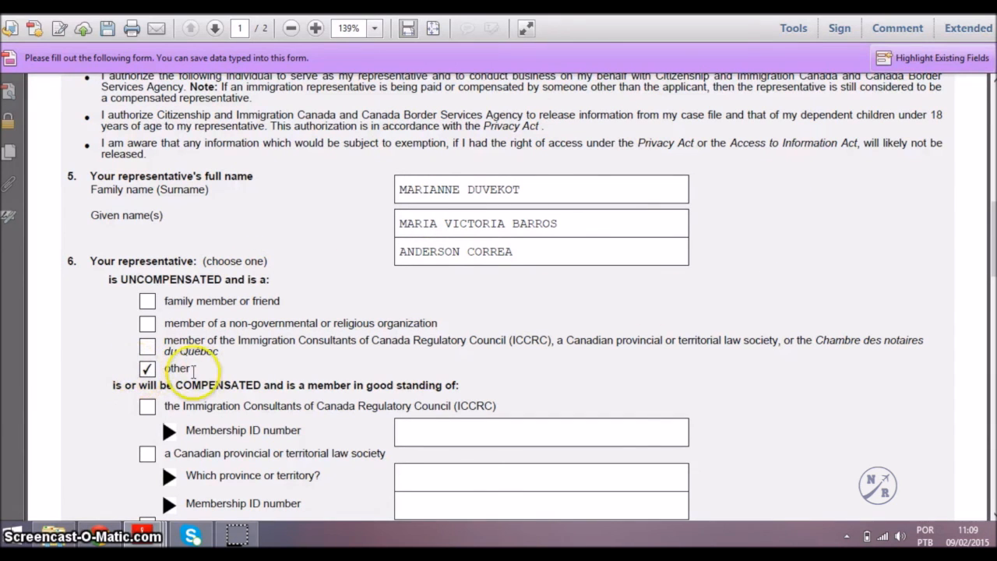
pyautogui.scroll(-3, 210, 368)
pyautogui.scroll(-10, 216, 368)
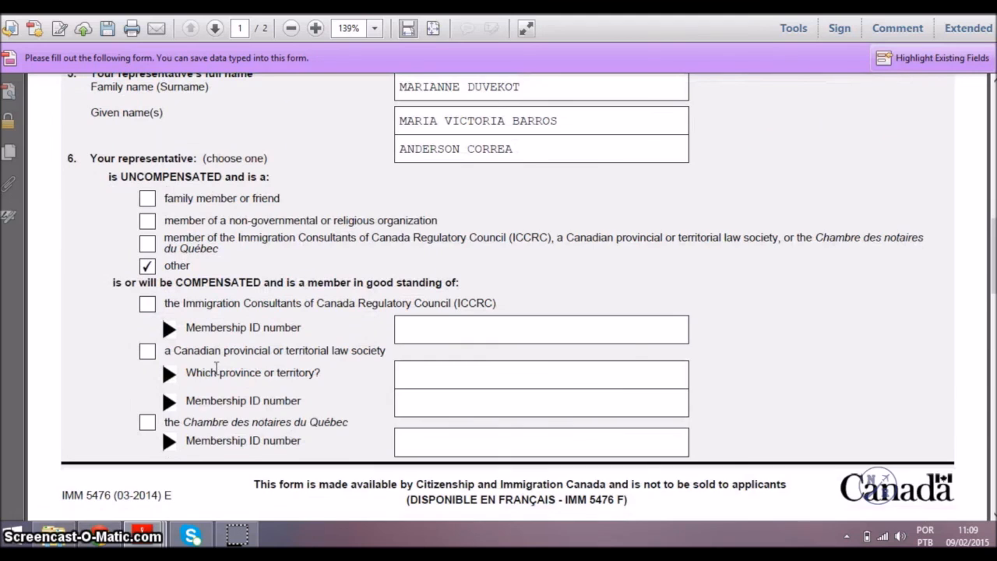
pyautogui.scroll(-5, 217, 369)
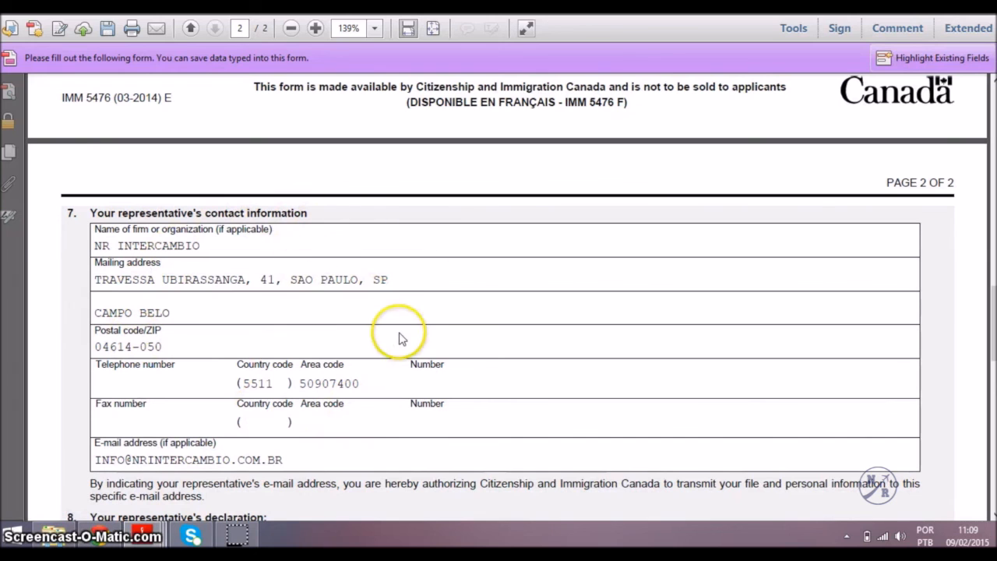
pyautogui.scroll(-2, 398, 339)
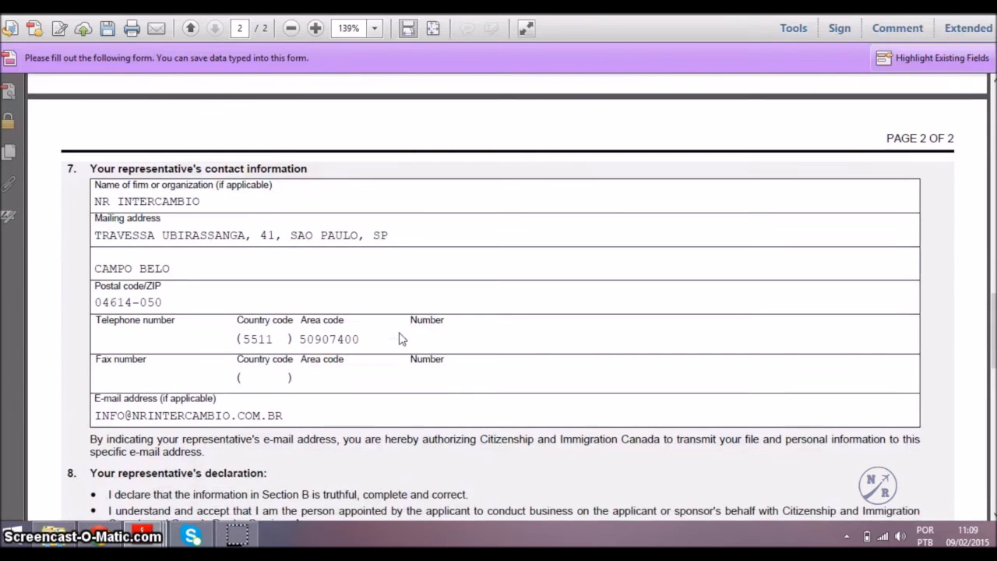
pyautogui.scroll(-6, 398, 331)
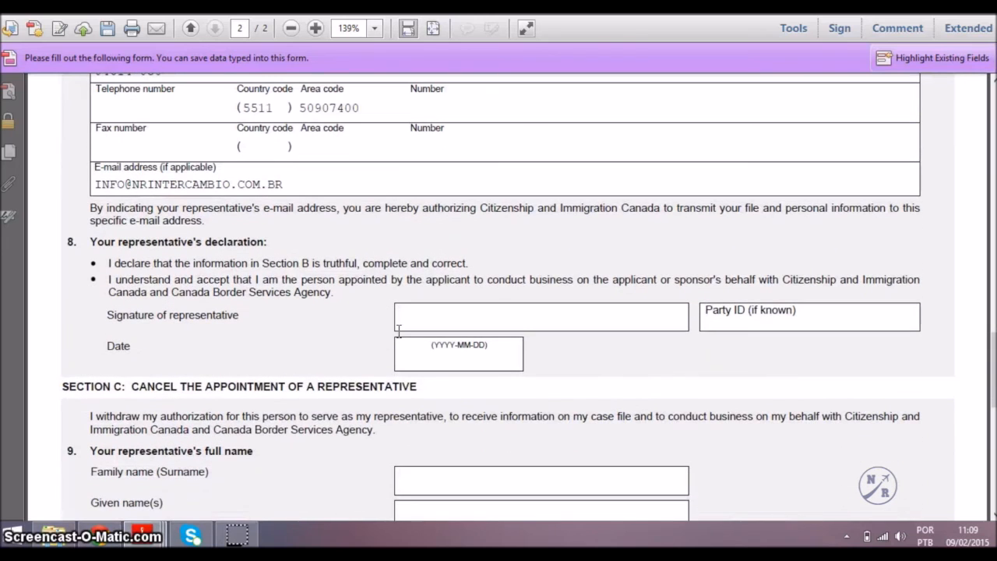
pyautogui.click(437, 352)
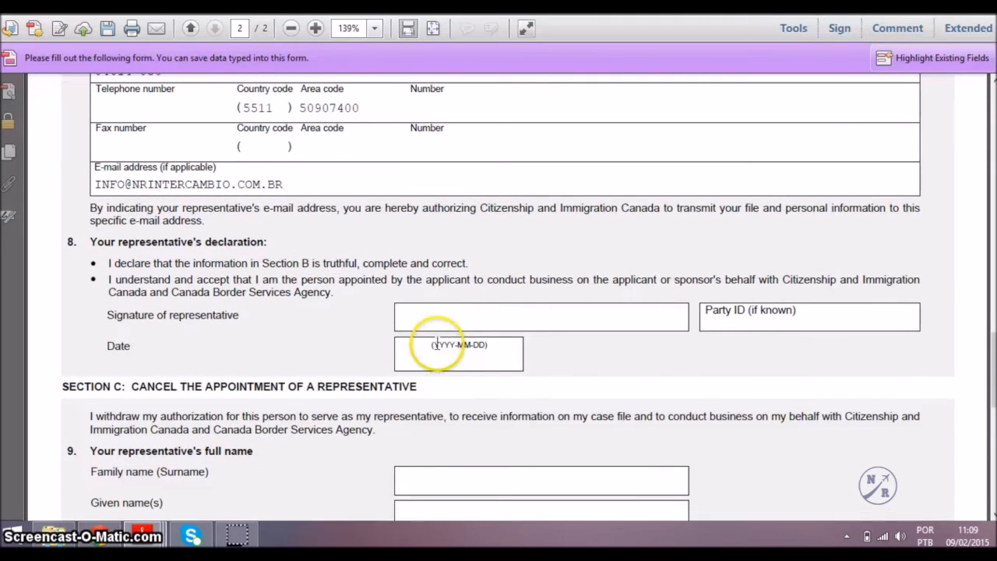
pyautogui.scroll(-4, 437, 343)
pyautogui.scroll(-3, 437, 343)
pyautogui.click(579, 311)
pyautogui.click(452, 330)
# Overwrite the applicant's Section D declaration date with 2015-02-28.
pyautogui.scroll(-3, 459, 326)
pyautogui.click(460, 339)
pyautogui.click(438, 382)
pyautogui.doubleClick(442, 379)
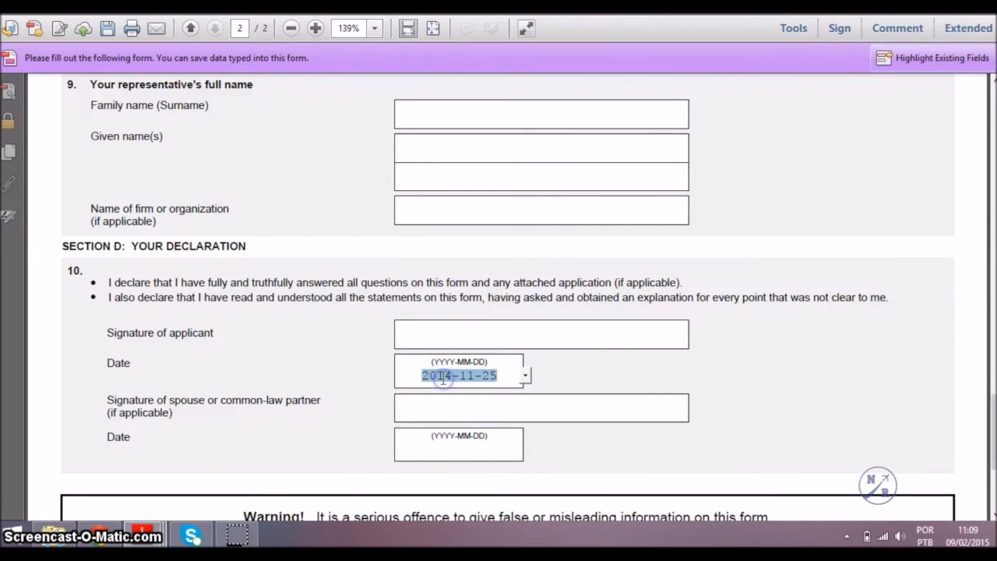
pyautogui.write('2015-02-28')
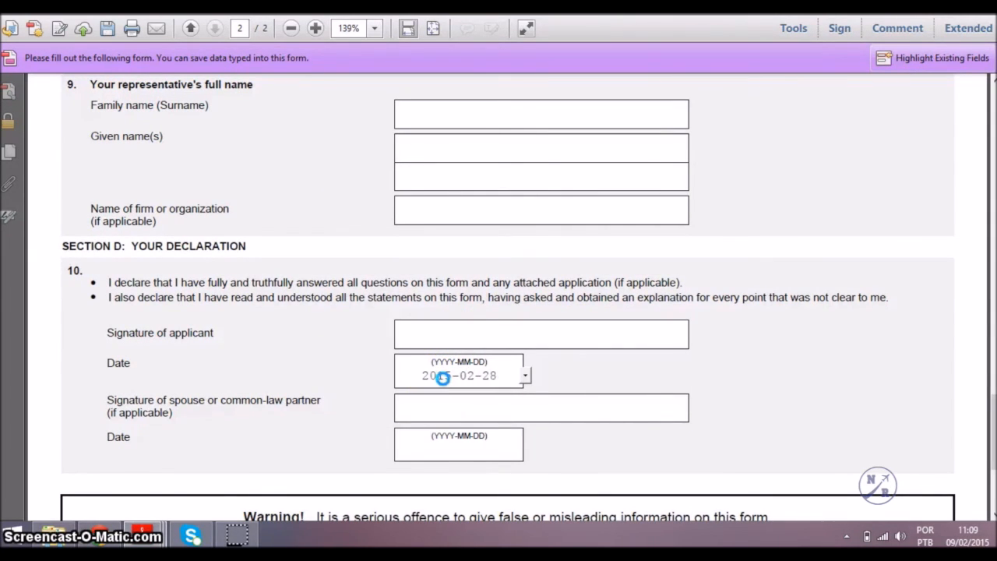
pyautogui.click(512, 338)
# Bring up the Print dialog for the representative form, then cancel it.
pyautogui.scroll(-1, 516, 344)
pyautogui.scroll(-1, 517, 344)
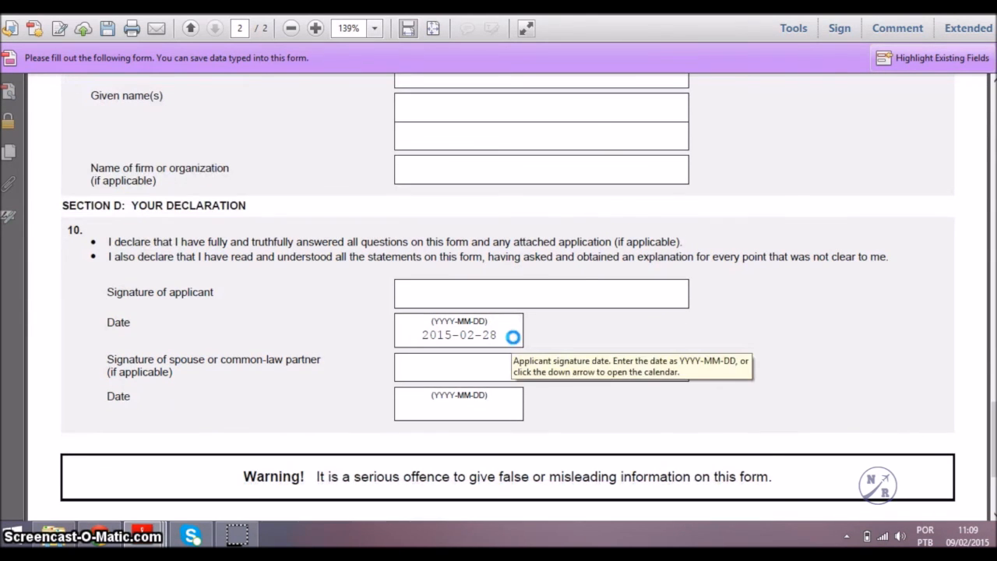
pyautogui.hotkey('ctrl', 'p')
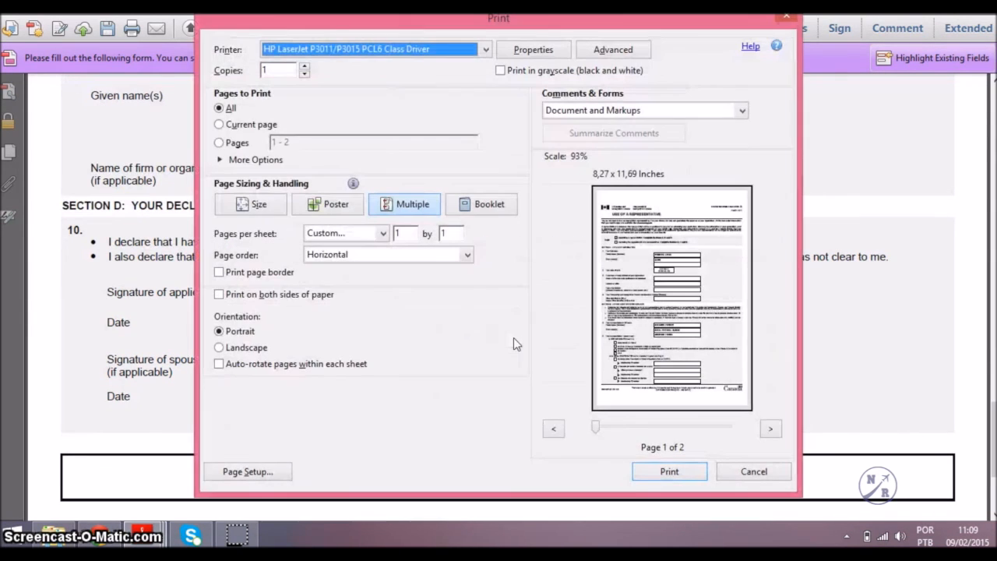
pyautogui.click(754, 472)
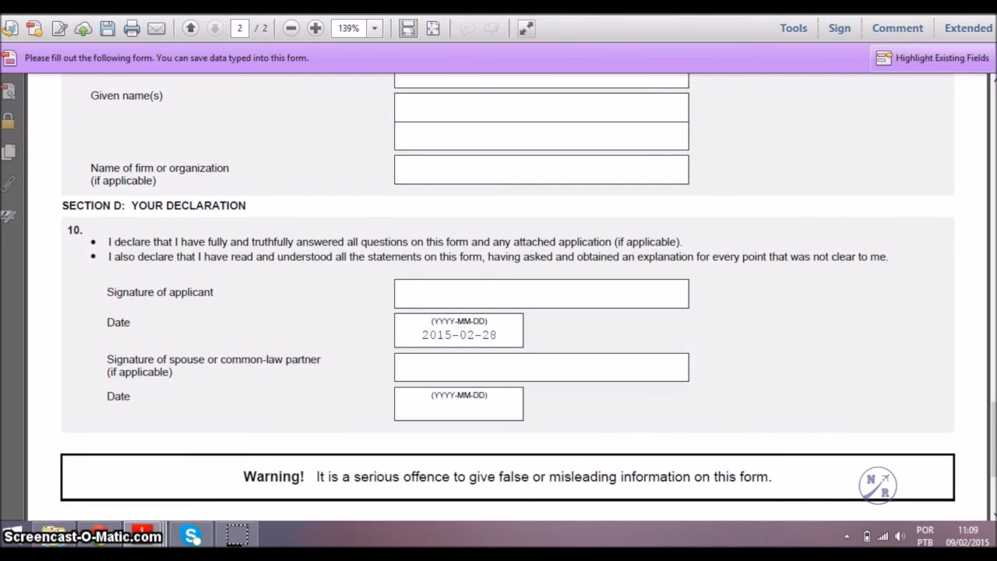